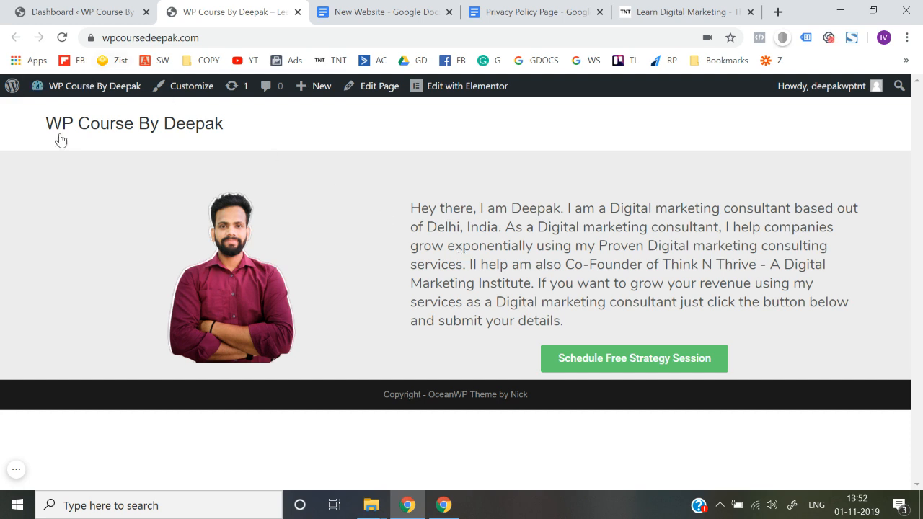
Step: Examine the site's header title and compare it with the header and footer of the Think N Thrive website
left_click_drag(31, 138, 253, 131)
left_click(20, 132)
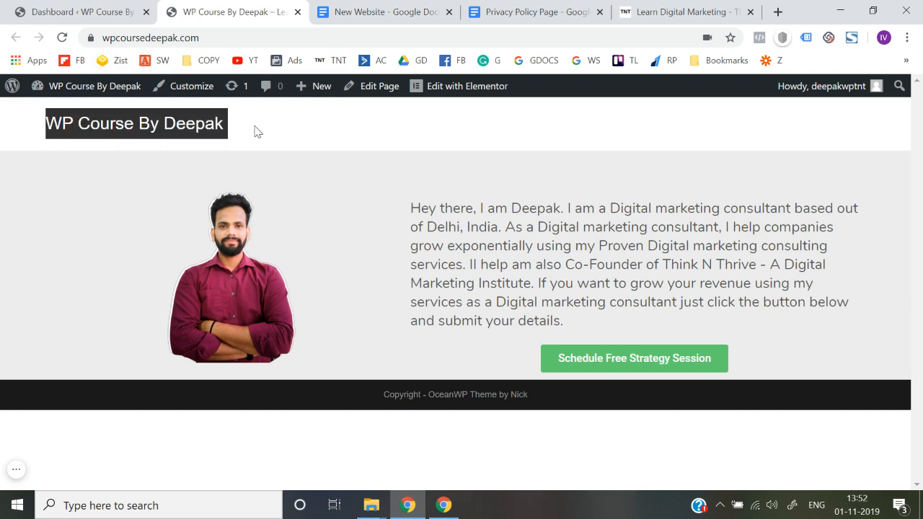
left_click(259, 132)
left_click(734, 7)
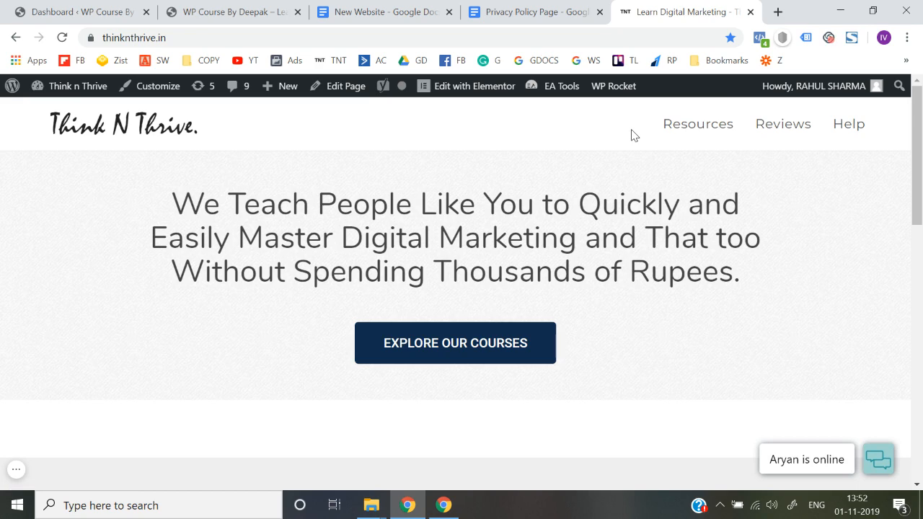
scroll(632, 135, "down", 10)
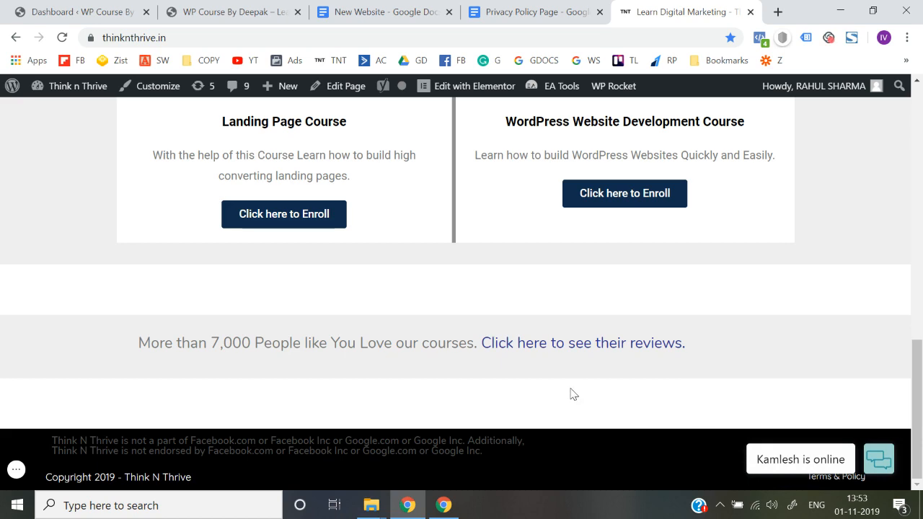
scroll(570, 391, "up", 10)
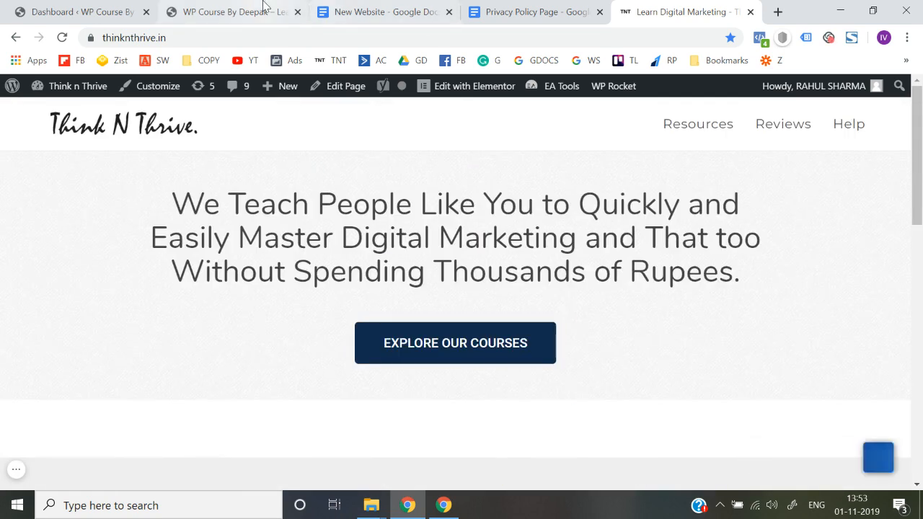
left_click(264, 10)
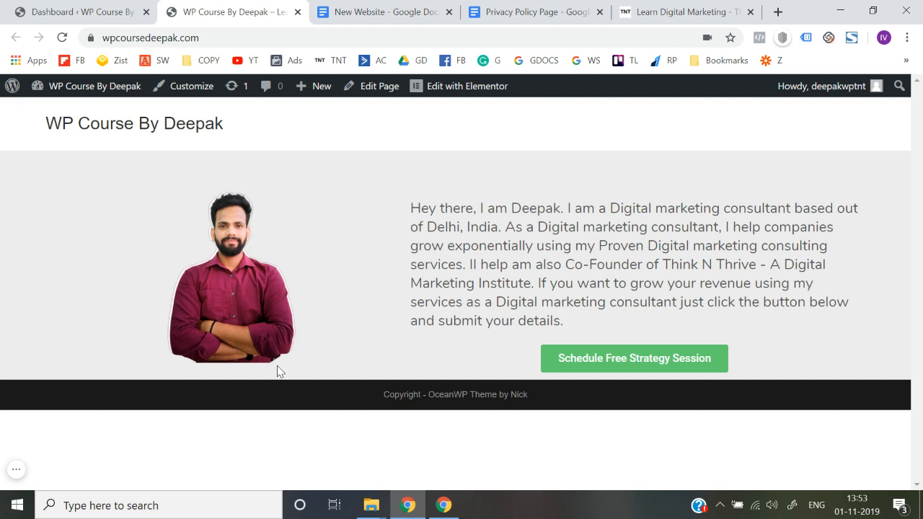
Step: Examine the copyright line in the site's footer
left_click_drag(386, 397, 548, 412)
left_click(537, 399)
left_click(537, 400)
left_click(394, 396)
left_click(540, 400)
double_click(390, 398)
left_click(548, 411)
Step: Set the theme's footer bottom copyright text to "Copyright [oceanwp_date] - WP Course By Deepak" and publish the change
left_click(205, 102)
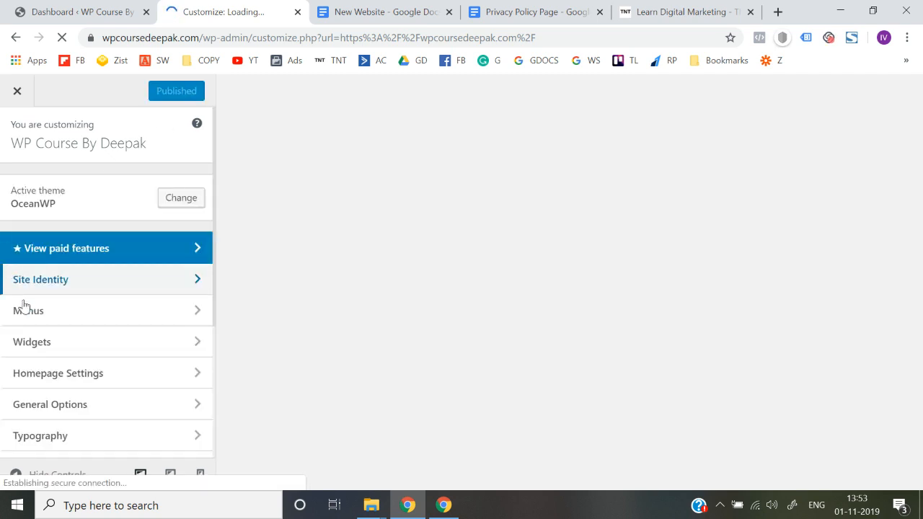
scroll(50, 371, "down", 3)
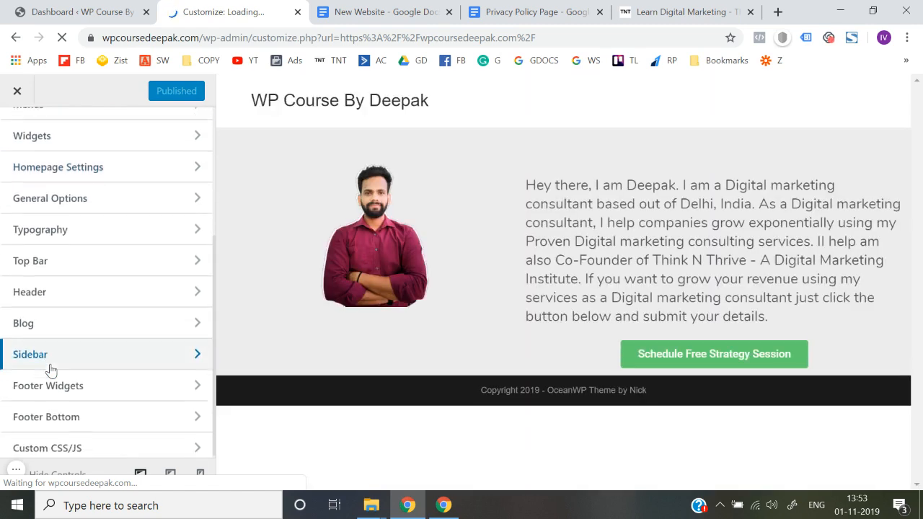
left_click(81, 417)
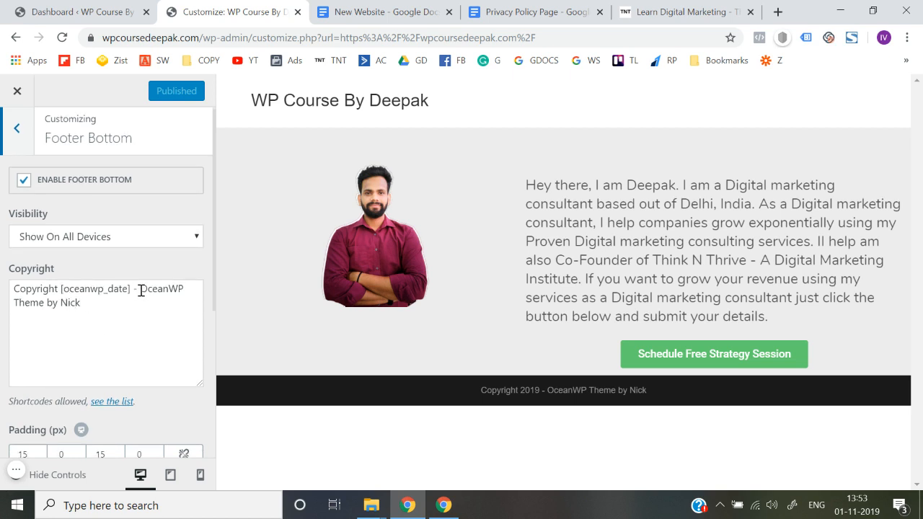
left_click_drag(141, 290, 154, 310)
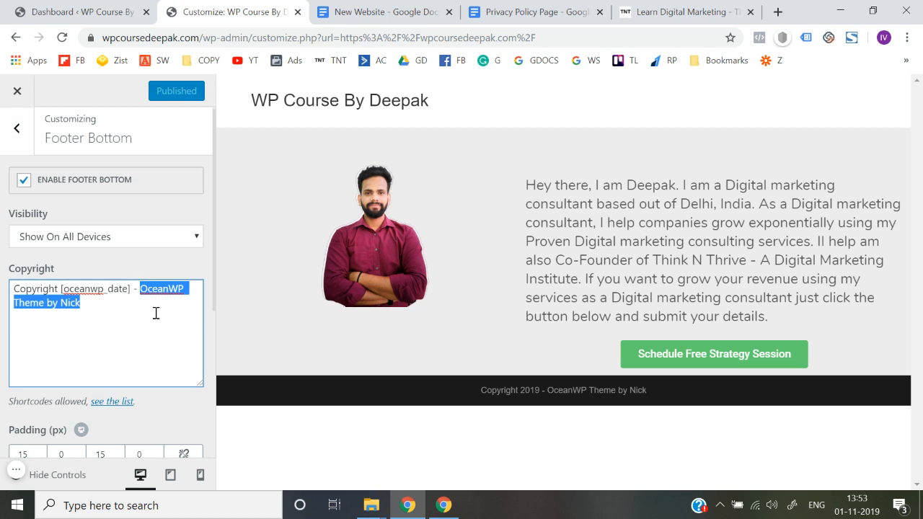
type("WP")
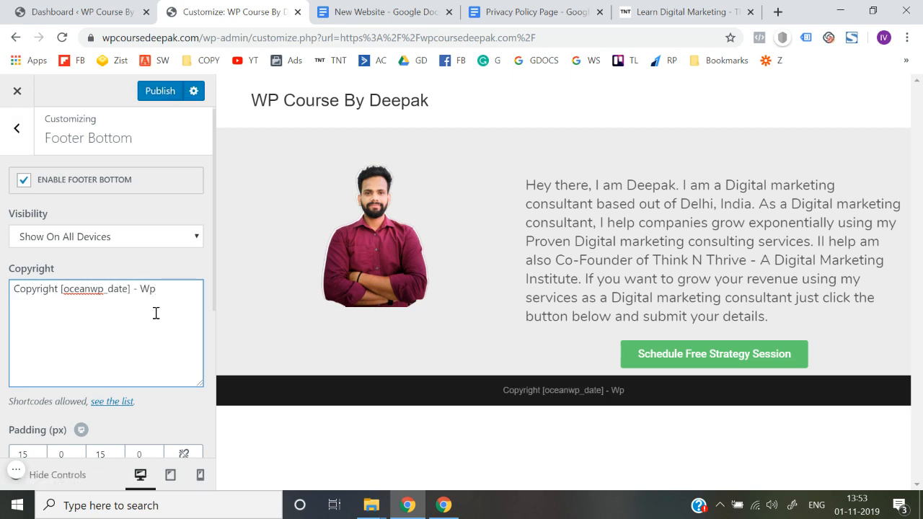
type(" Cou")
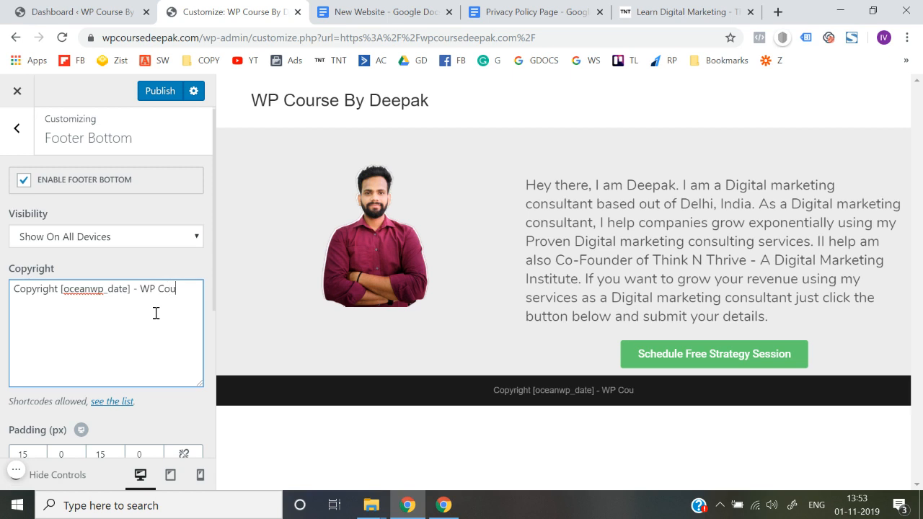
type("rse By Deepak")
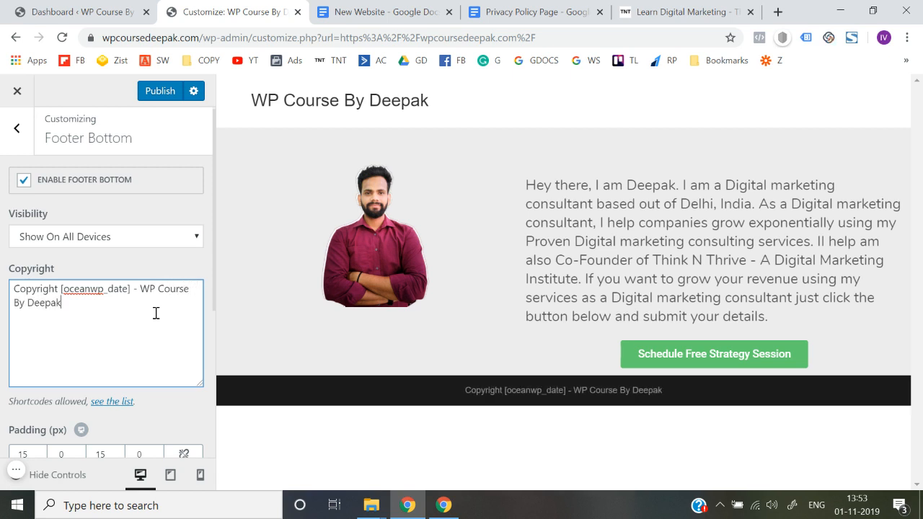
left_click(2, 326)
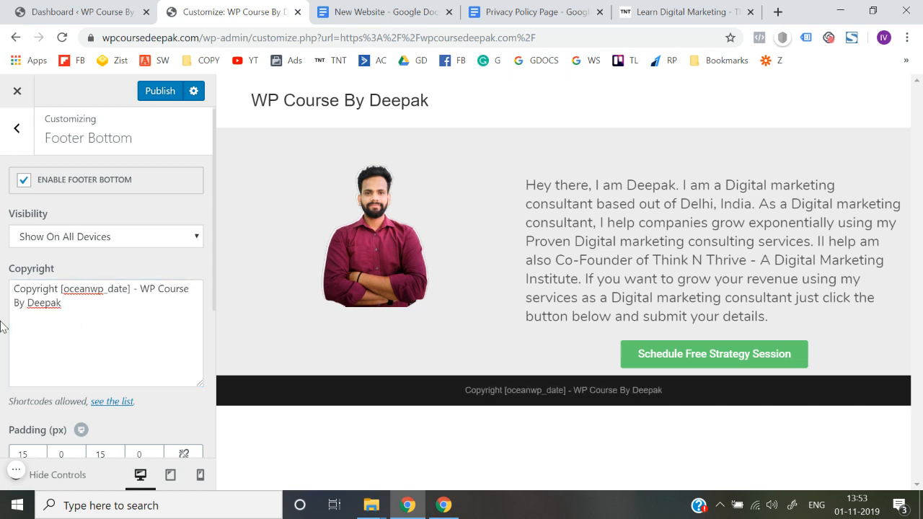
left_click(156, 93)
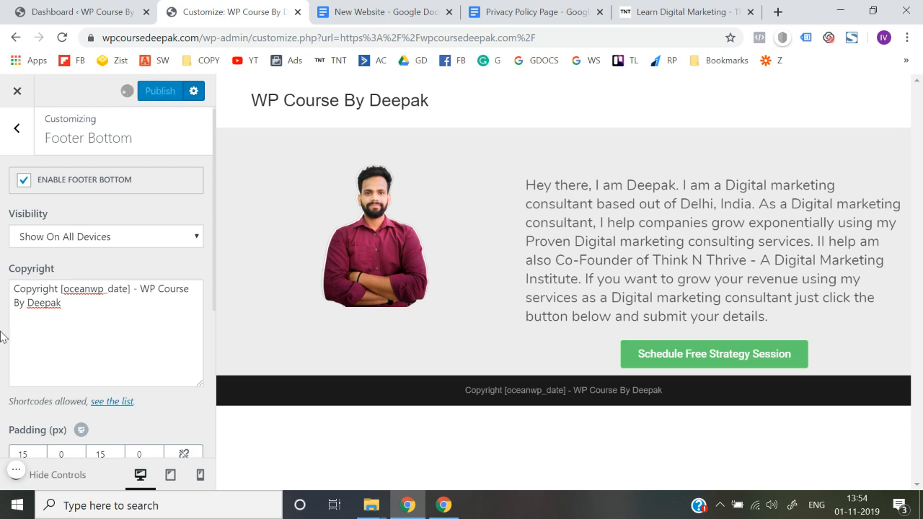
left_click(16, 93)
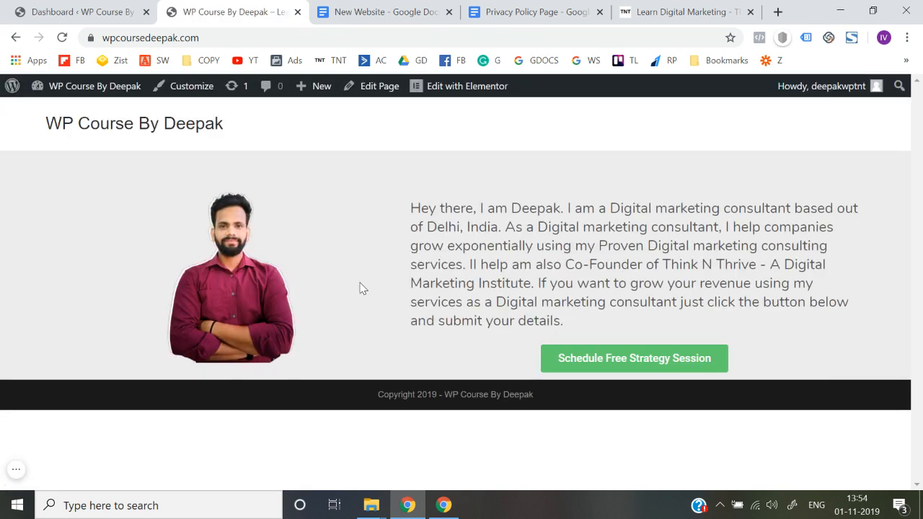
Step: Reload the homepage and check the footer copyright line and the header's text title
left_click(323, 38)
key("Return")
mouse_move(378, 393)
left_mouse_down()
mouse_move(439, 413)
mouse_move(546, 402)
mouse_move(423, 411)
mouse_move(371, 404)
left_mouse_up()
left_click(560, 406)
left_click(369, 406)
mouse_move(245, 141)
left_mouse_down()
mouse_move(37, 134)
mouse_move(247, 134)
left_mouse_up()
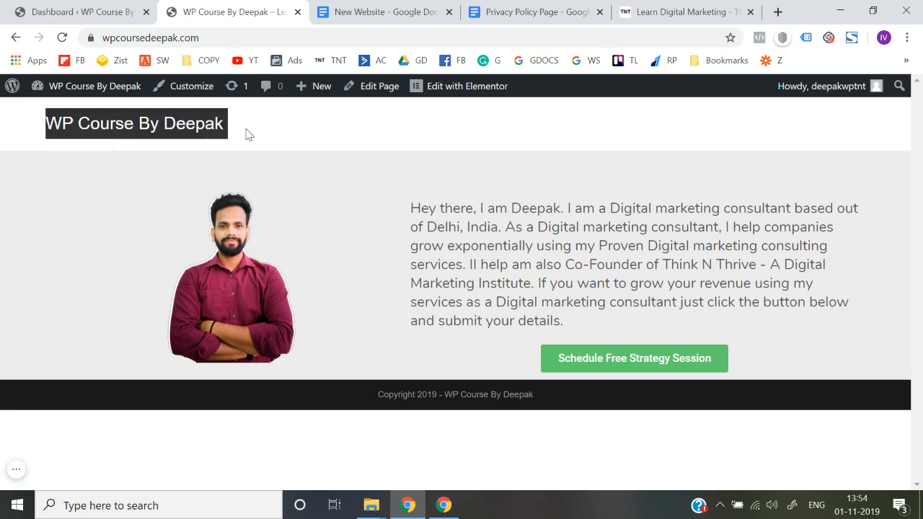
left_click(246, 135)
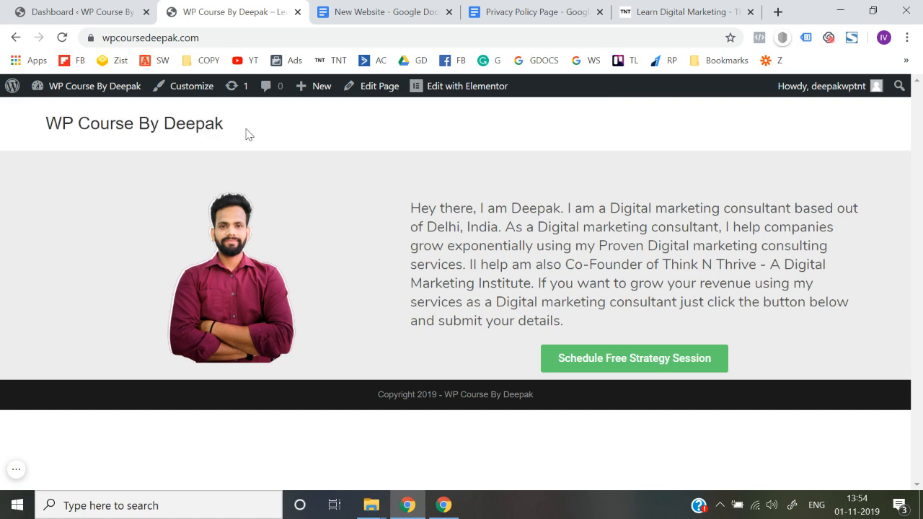
Step: Open Canva in a new browser tab
left_click(777, 12)
type("canva")
key("Return")
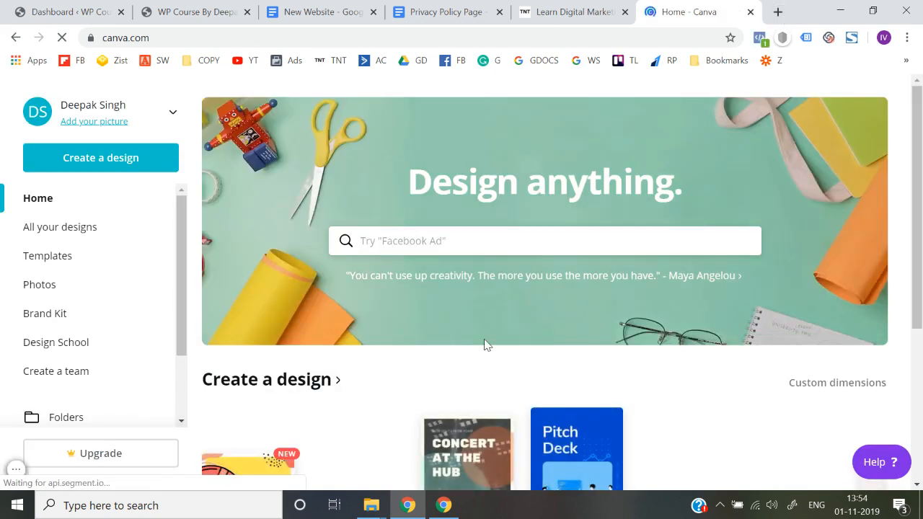
Step: Create a design with custom dimensions of 100 × 100 px and view it at 100% zoom
left_click(119, 168)
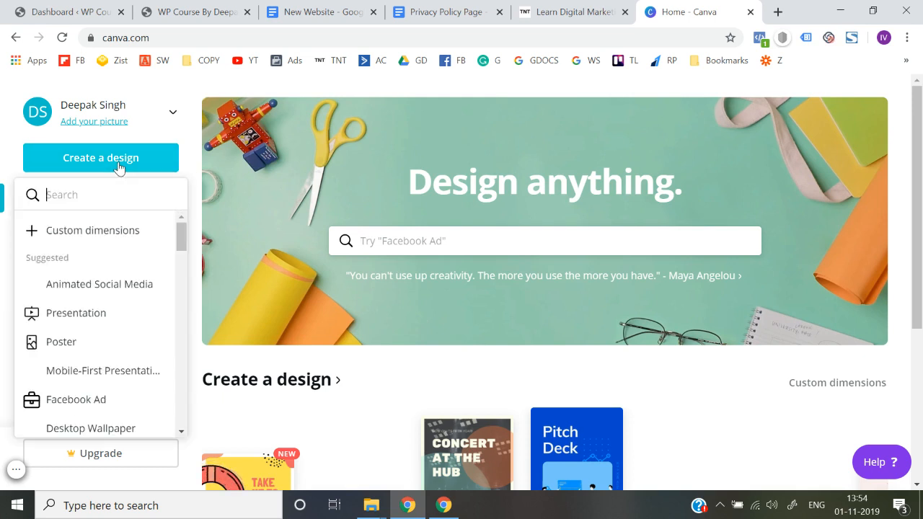
left_click(122, 239)
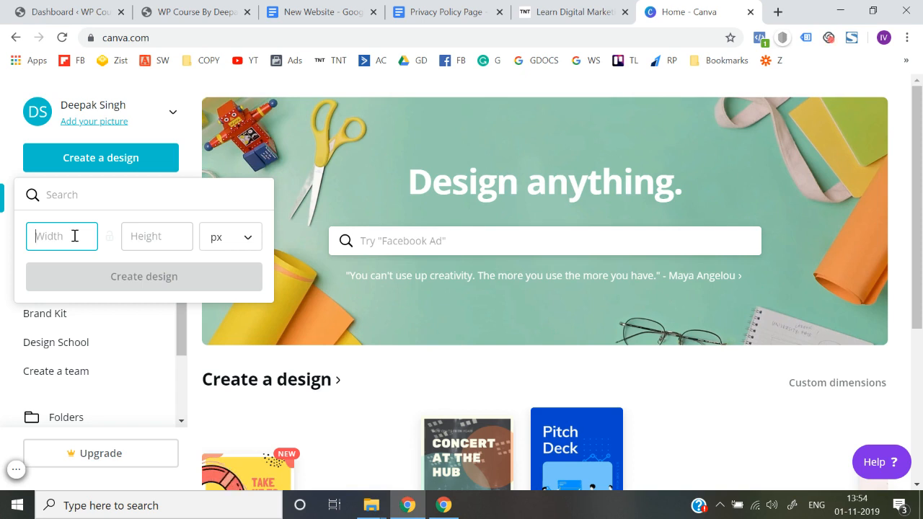
type("100")
key("Tab")
type("100")
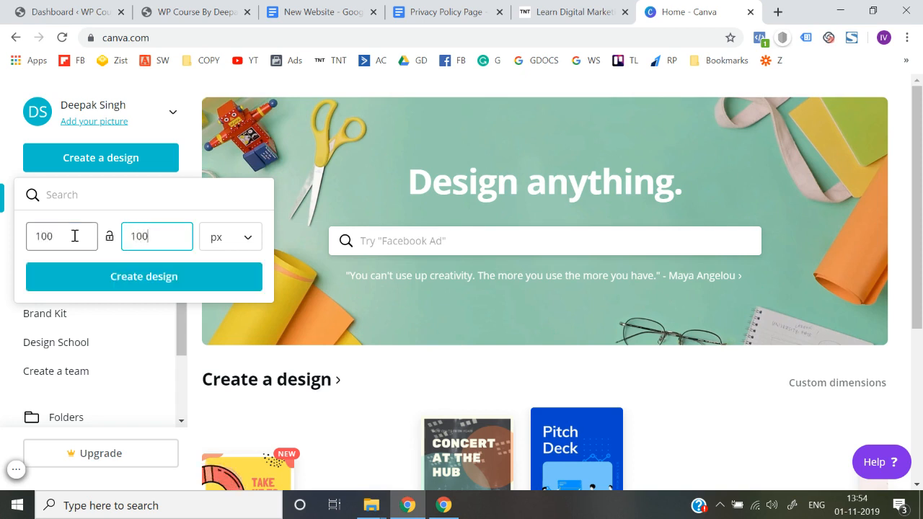
key("Return")
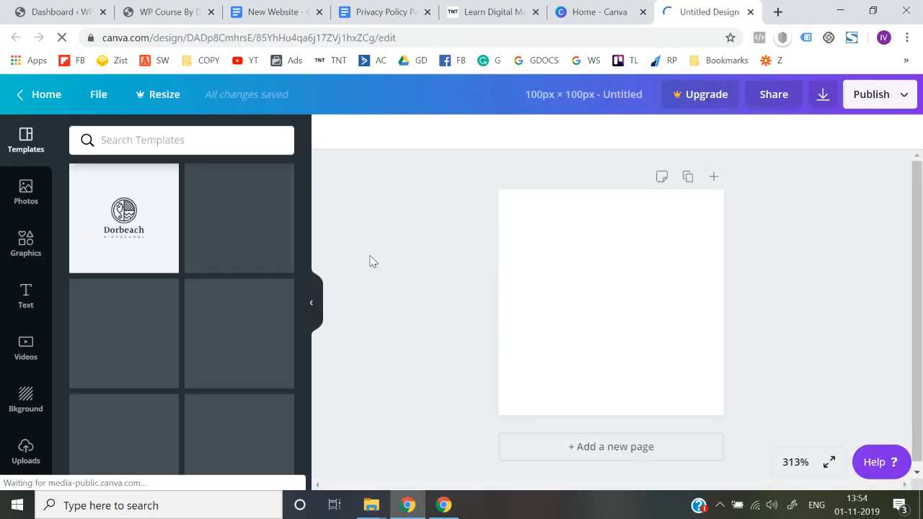
left_click(793, 462)
left_click(793, 246)
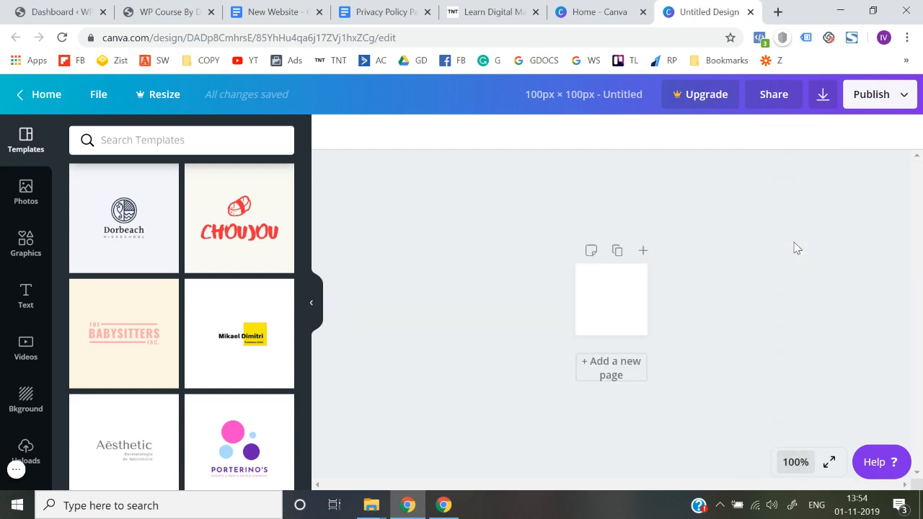
left_click(796, 462)
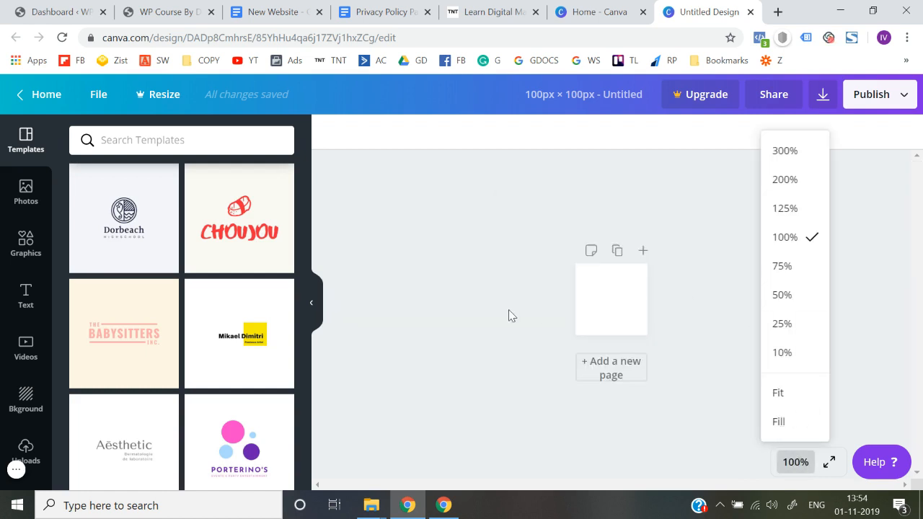
Step: Return to the Canva home page and create a new 500 × 500 px Logo design
left_click(47, 101)
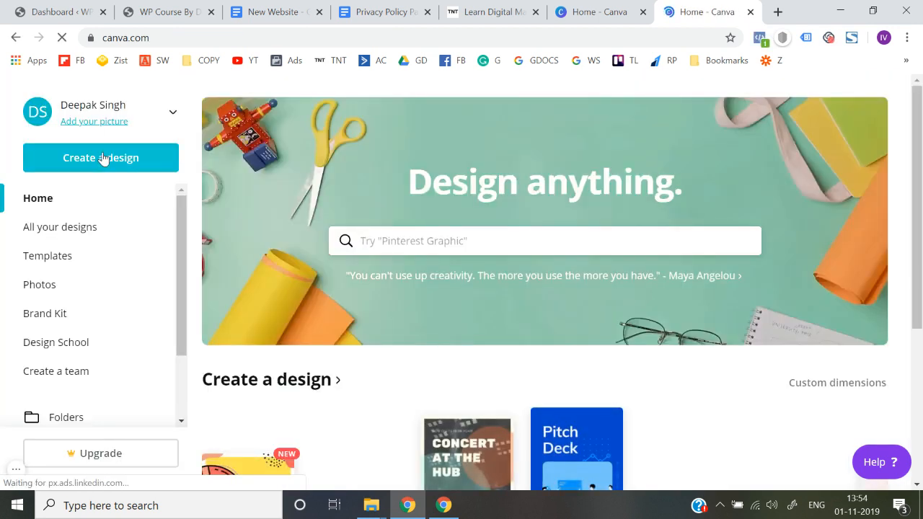
left_click(103, 158)
type("logo")
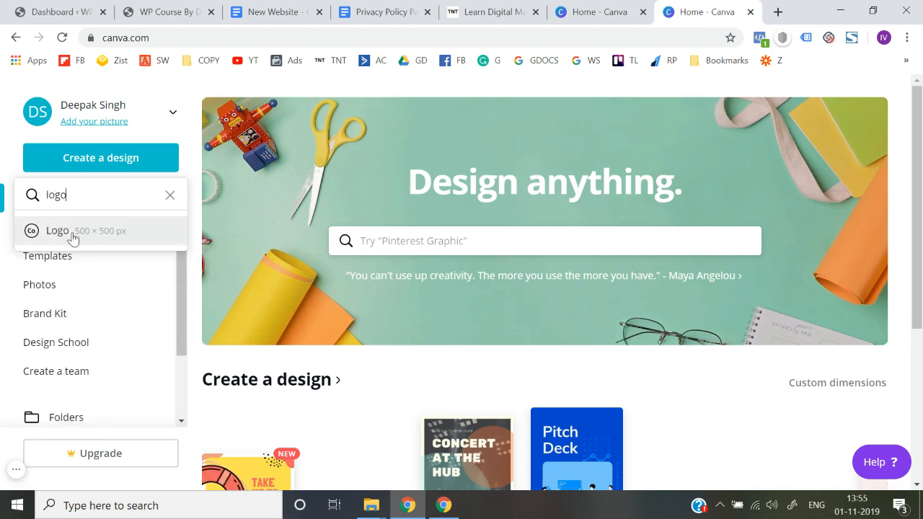
left_click(73, 239)
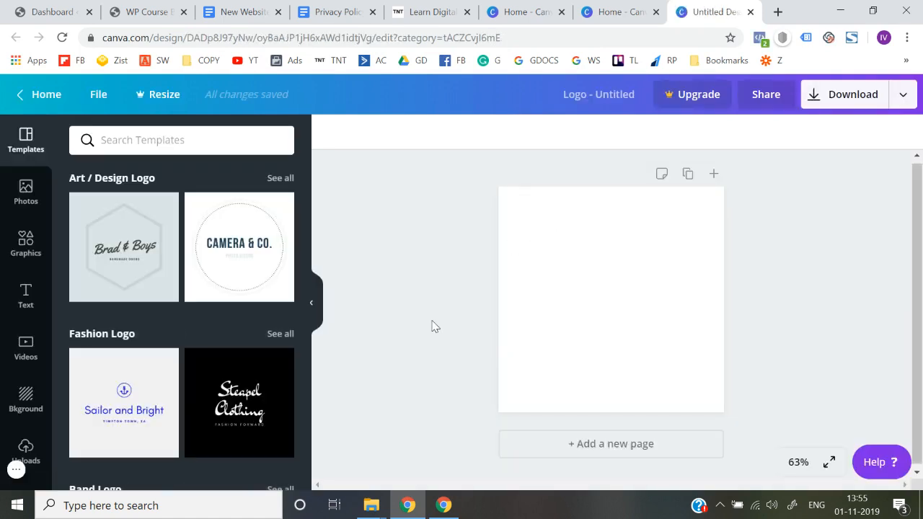
left_click(543, 271)
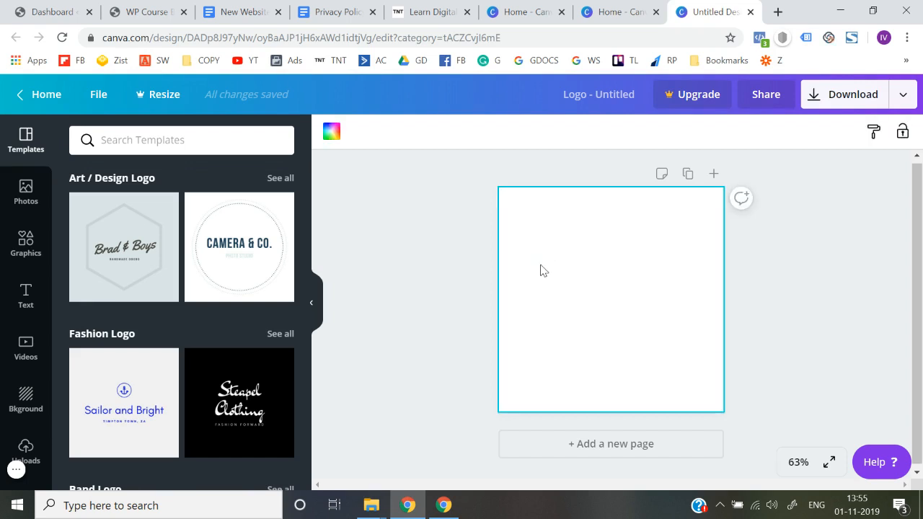
left_click(406, 336)
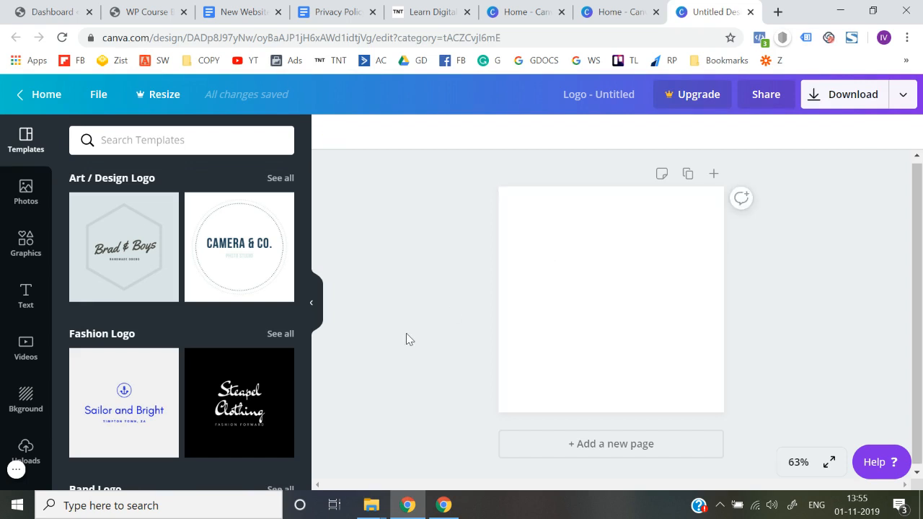
Step: Add a body text box to the blank logo page with the text "WP Course"
left_click(25, 302)
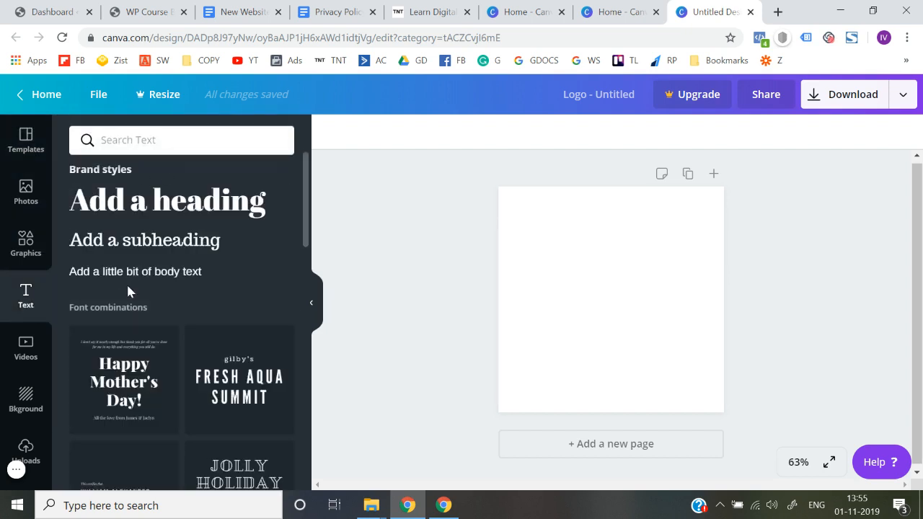
left_click(133, 272)
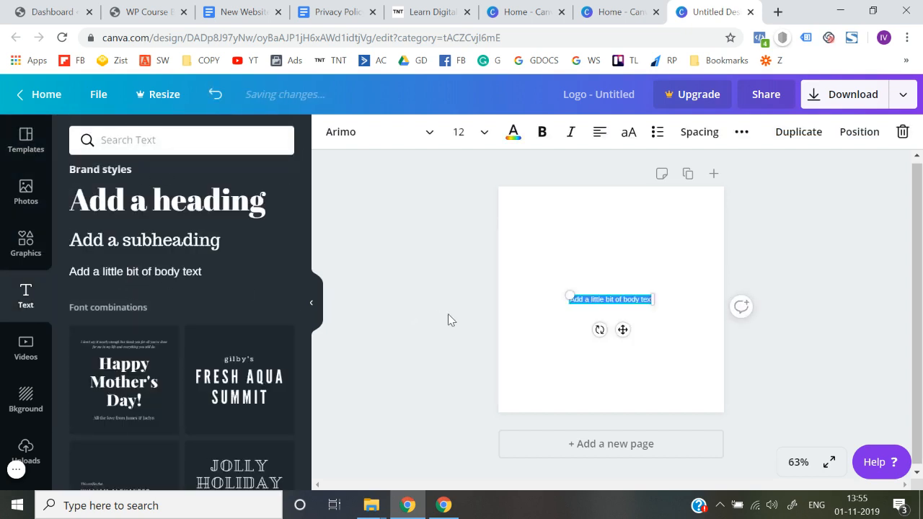
type("WP Course By")
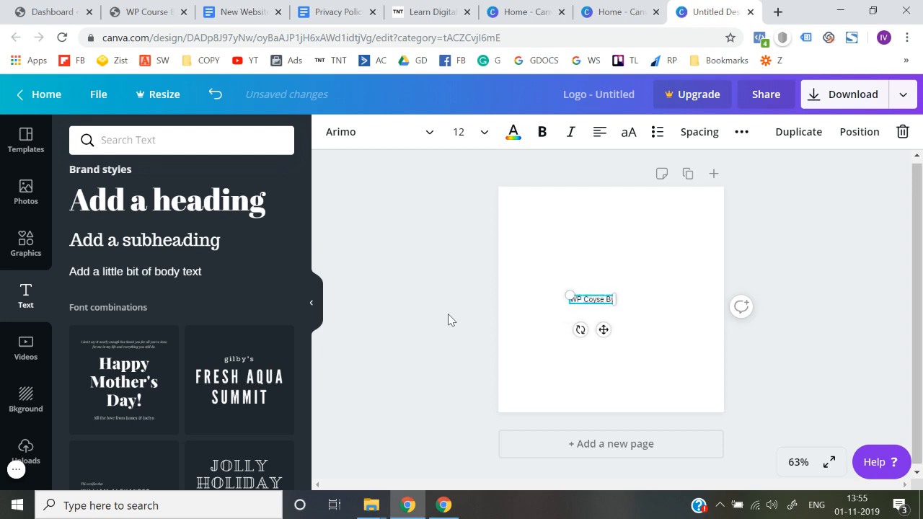
type(" Dee")
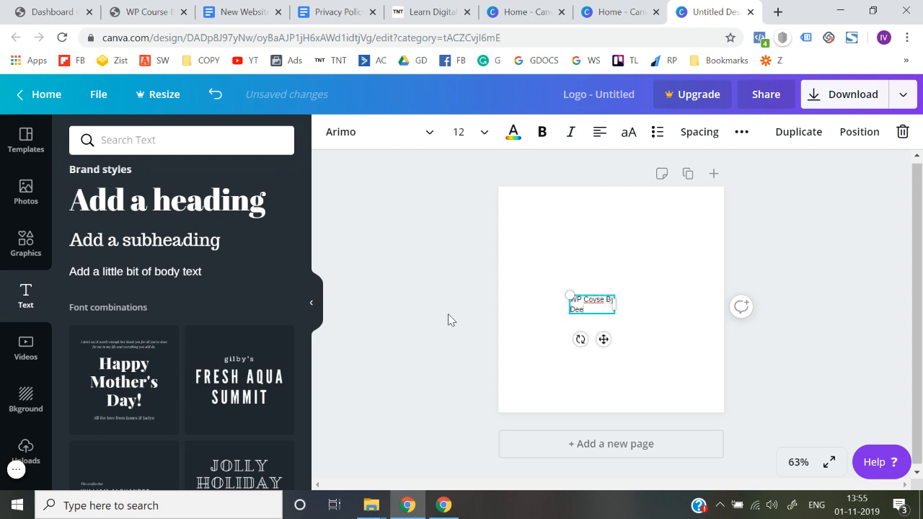
key("BackSpace")
key("BackSpace")
key("BackSpace")
key("BackSpace")
key("BackSpace")
key("BackSpace")
key("BackSpace")
key("BackSpace")
key("BackSpace")
key("BackSpace")
type("urse")
Step: Enlarge the "WP Course" text box to font size 29 near the middle of the page
left_click_drag(569, 295, 527, 284)
mouse_move(606, 295)
left_mouse_down()
mouse_move(625, 293)
mouse_move(610, 294)
left_mouse_up()
left_click(441, 330)
left_click_drag(537, 298, 556, 284)
Step: Change the font of the "WP Course" text to Nunito Sans Black
triple_click(569, 295)
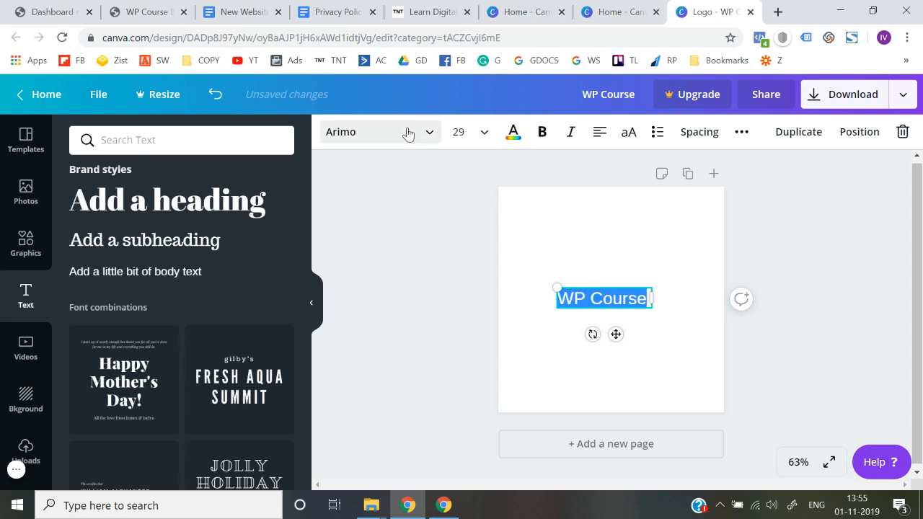
left_click(406, 132)
type("nuni")
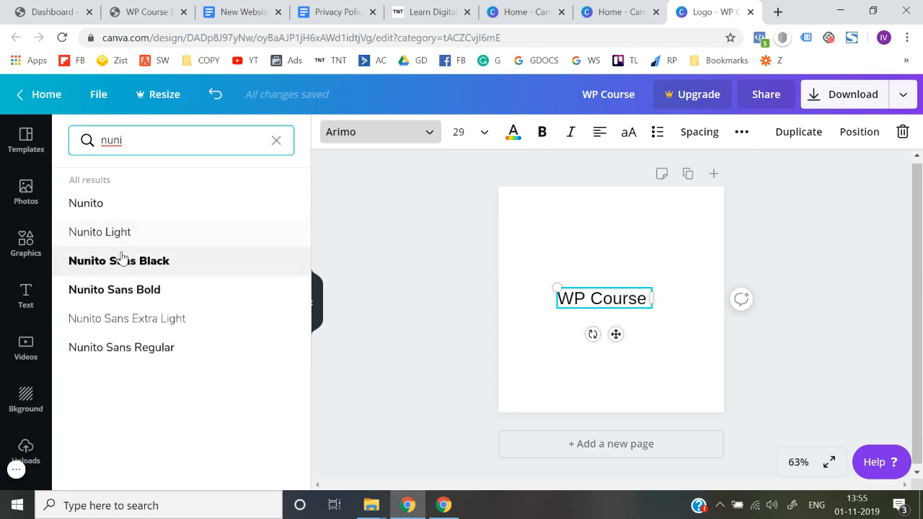
left_click(126, 268)
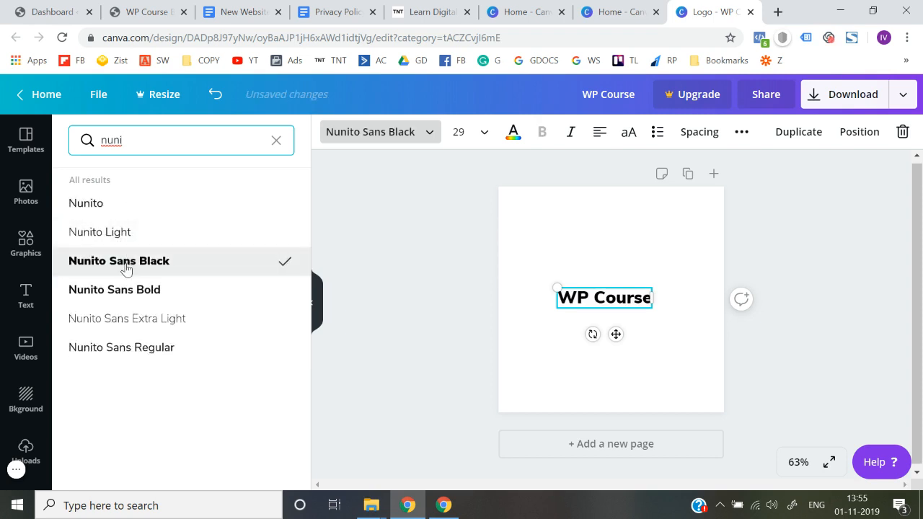
left_click(388, 368)
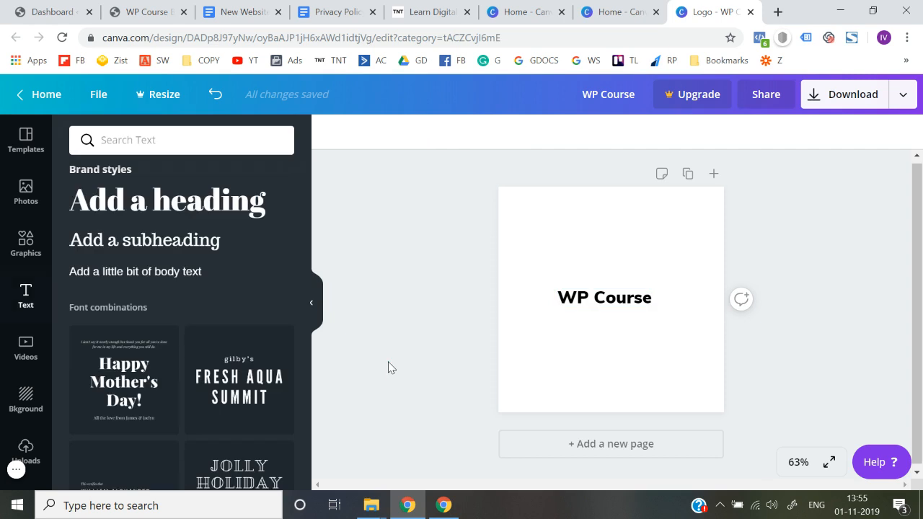
Step: Extend the logo text to "WP Course By" and widen its text box so it fits on one line
left_click(629, 304)
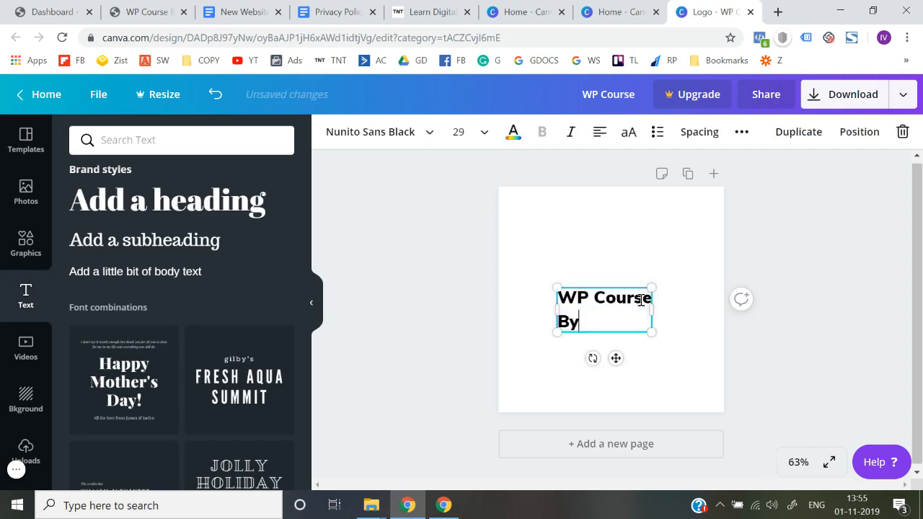
left_click_drag(653, 310, 676, 309)
left_click_drag(554, 311, 593, 301)
left_click(427, 354)
left_click(563, 298)
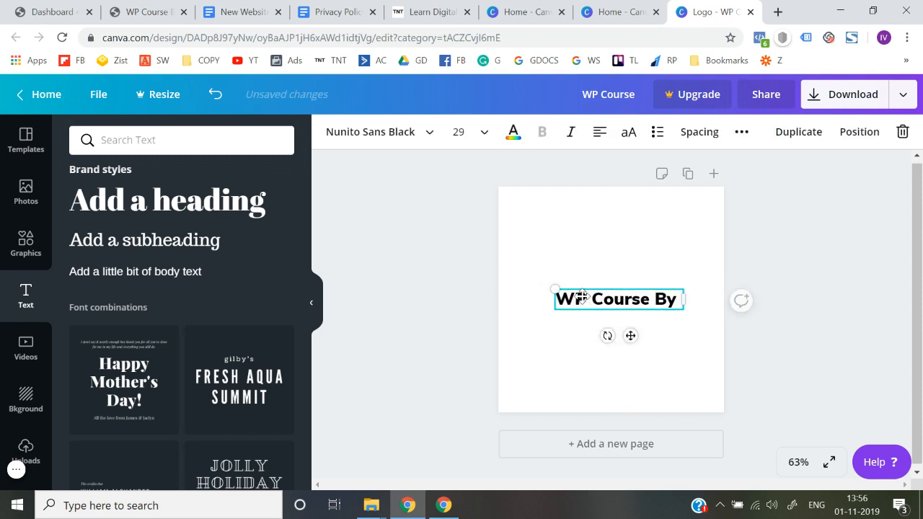
Step: Duplicate the "WP Course By" text box, place the copy directly below it, and replace its text with the person's first name
key("ctrl+d")
left_click_drag(588, 308, 585, 319)
double_click(588, 320)
double_click(588, 319)
triple_click(588, 319)
type("Deepak")
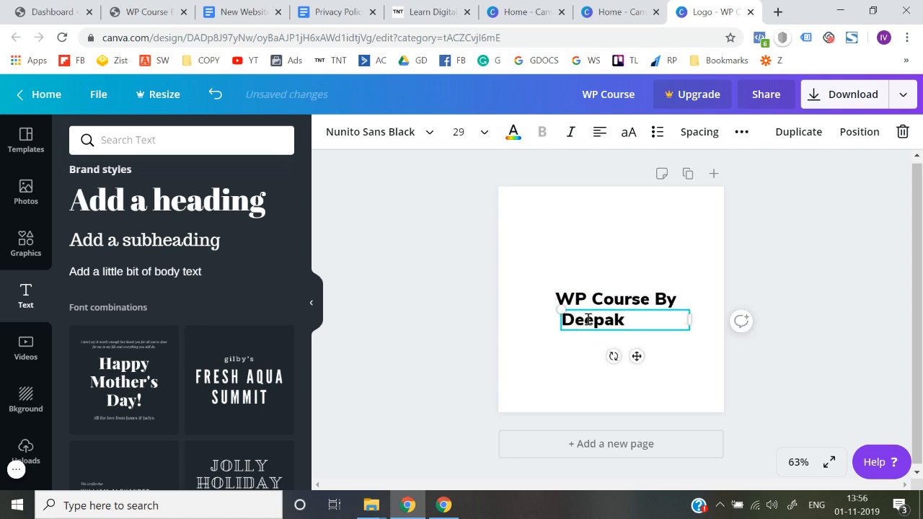
Step: Try the Beach Resort font on the name text below "WP Course By"
left_click(429, 133)
type("nuni")
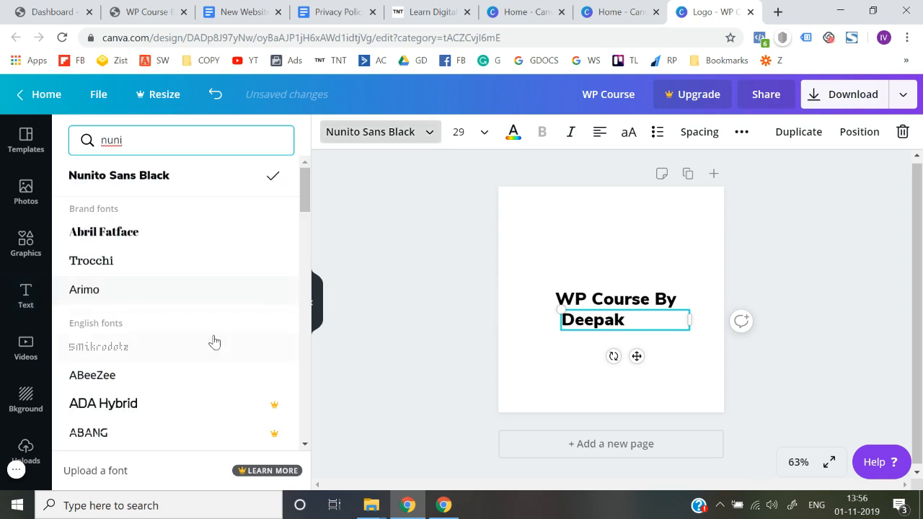
scroll(212, 342, "down", 1)
scroll(214, 341, "down", 6)
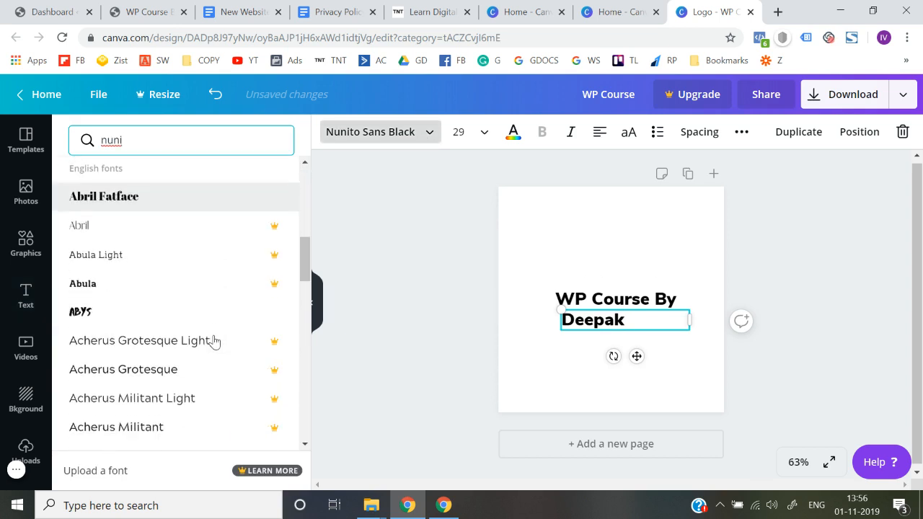
scroll(215, 342, "down", 3)
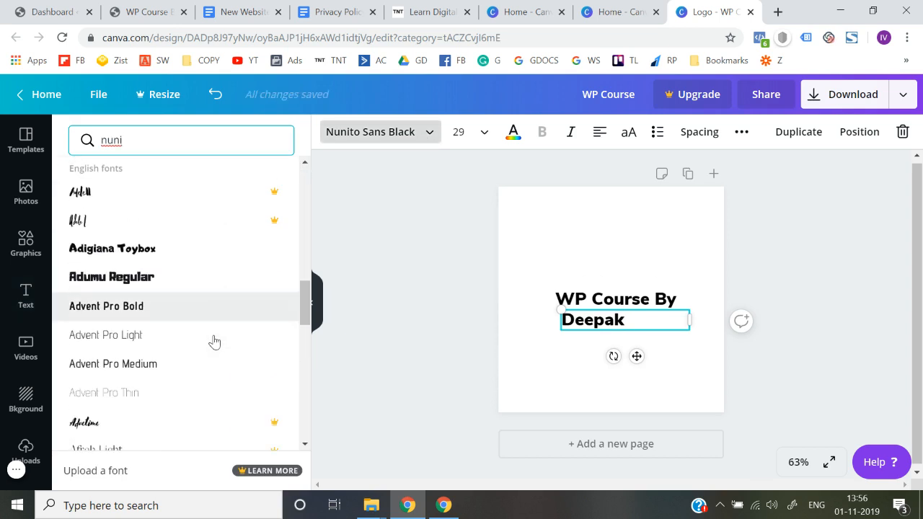
scroll(214, 342, "down", 4)
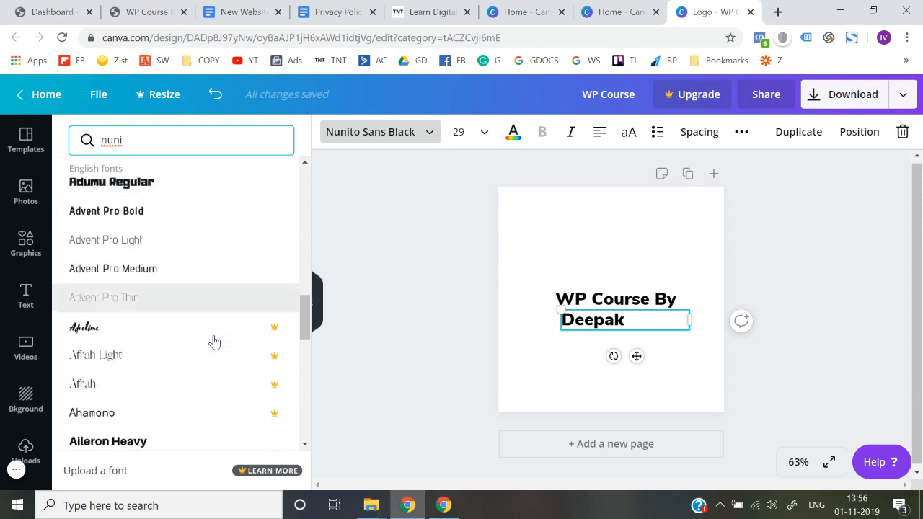
scroll(215, 342, "down", 4)
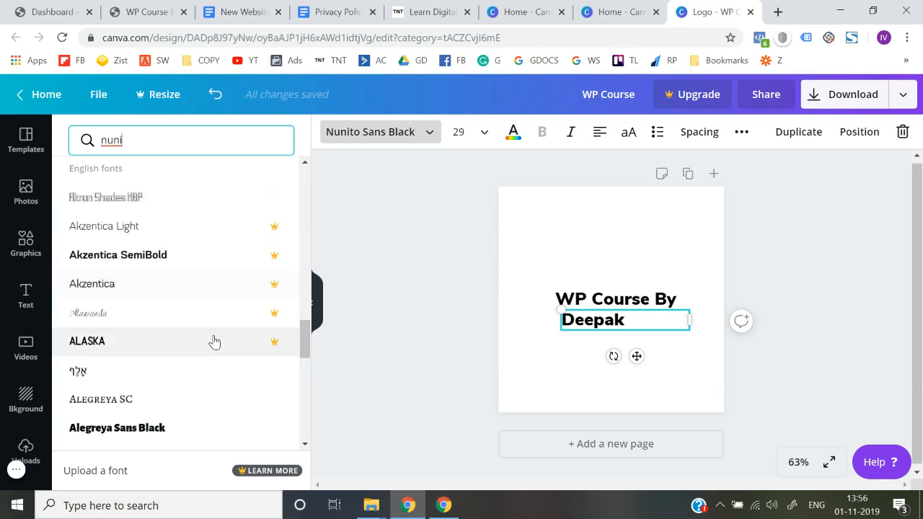
scroll(214, 341, "down", 4)
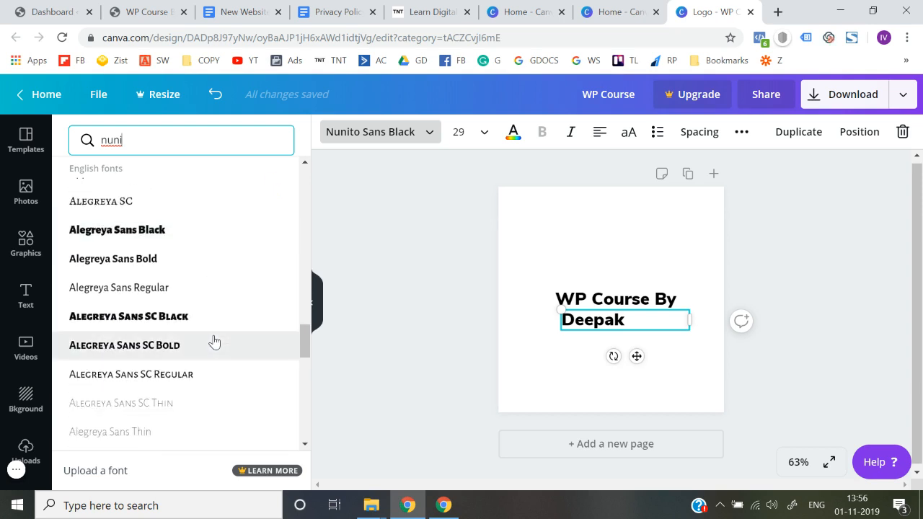
scroll(214, 342, "down", 8)
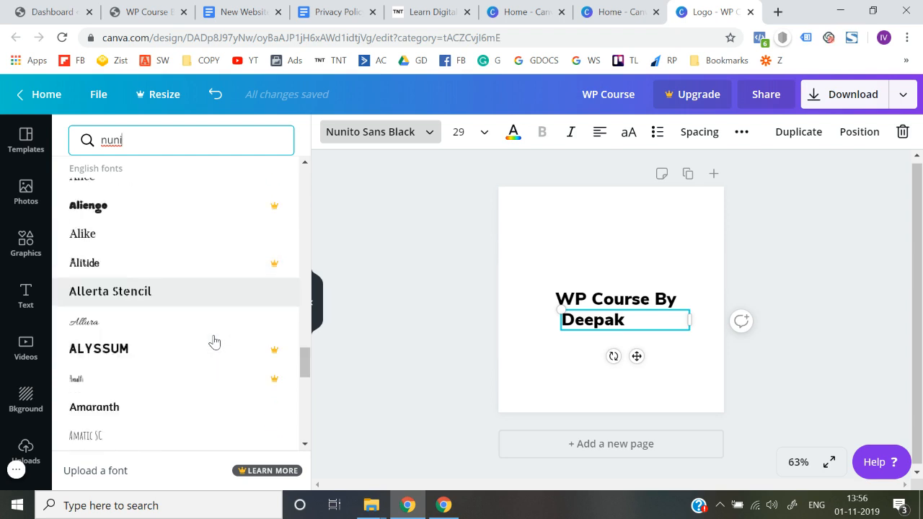
scroll(214, 342, "down", 2)
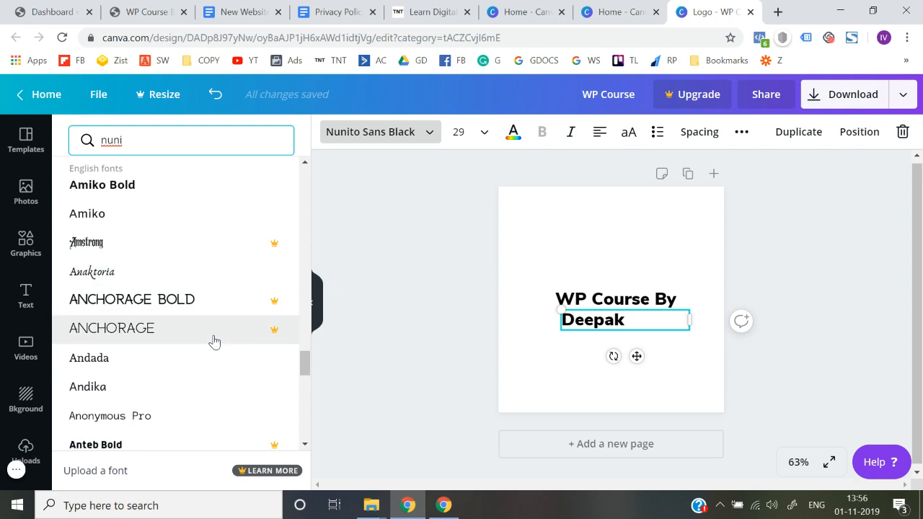
scroll(214, 342, "down", 5)
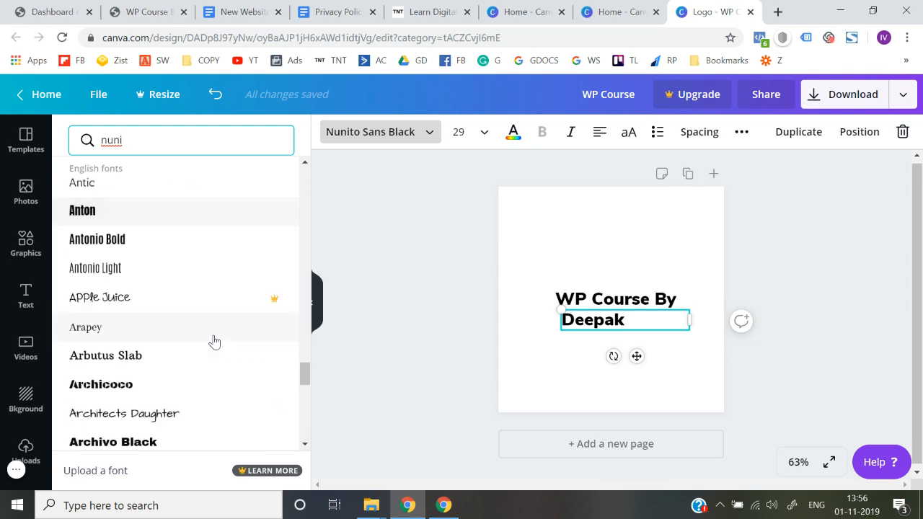
scroll(214, 341, "down", 5)
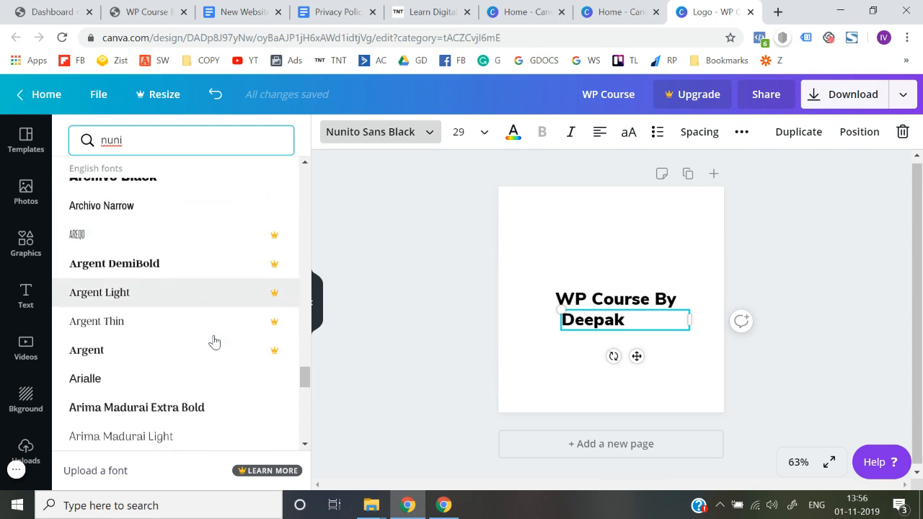
scroll(214, 342, "down", 7)
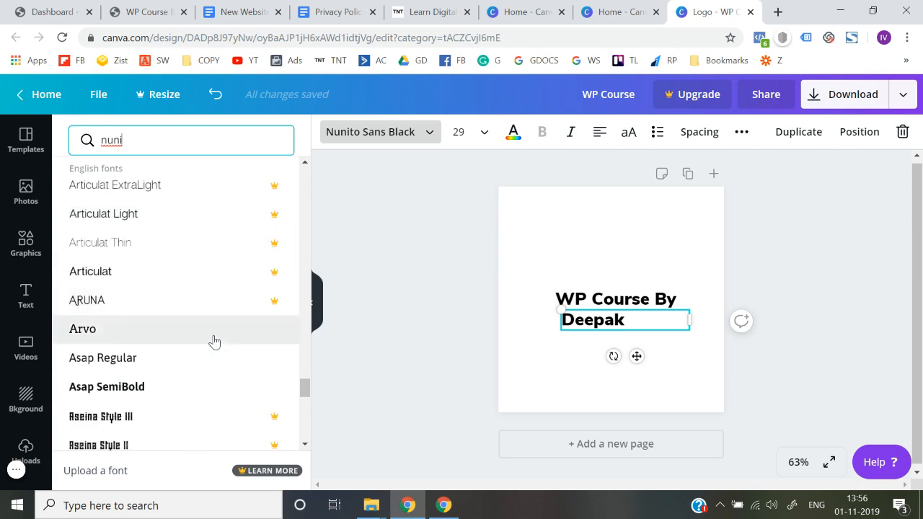
scroll(214, 342, "down", 9)
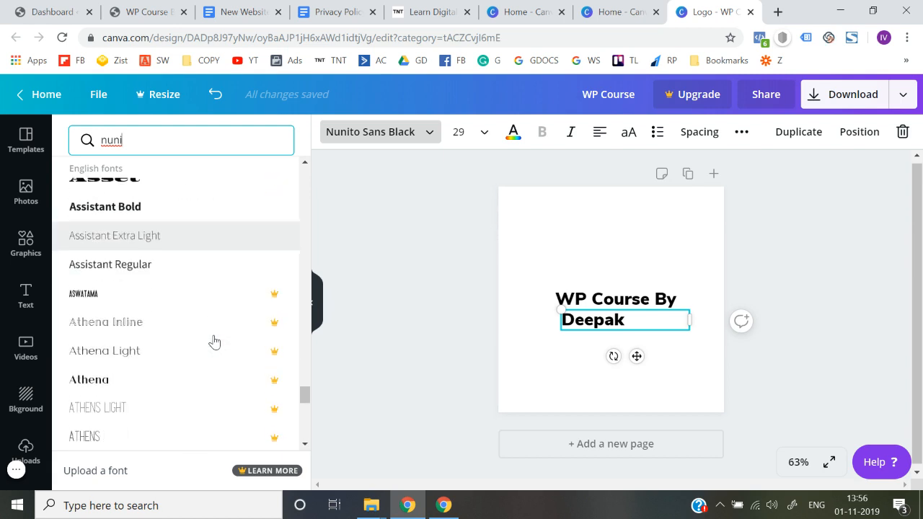
scroll(214, 342, "down", 4)
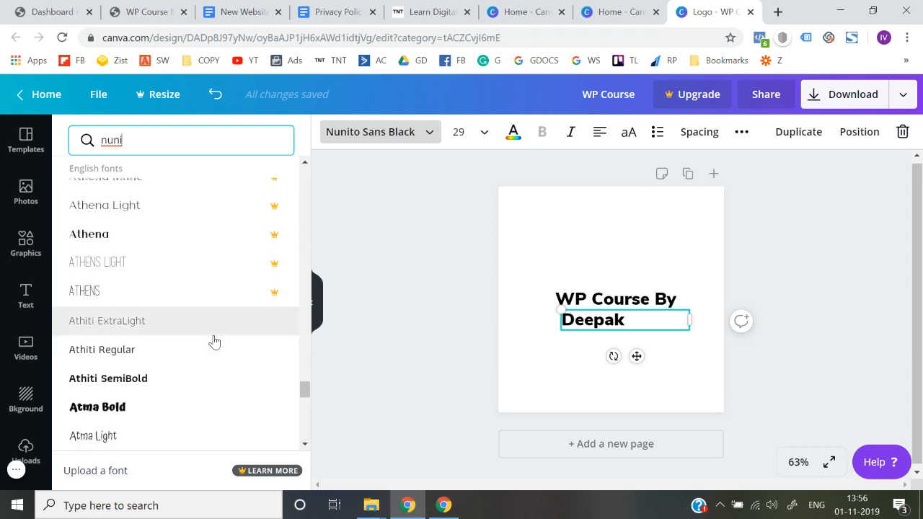
scroll(214, 341, "down", 2)
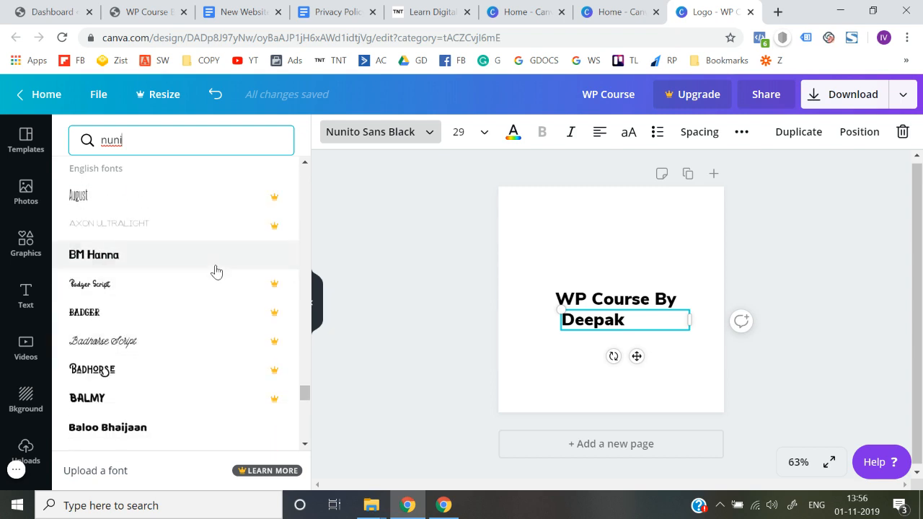
scroll(200, 293, "down", 3)
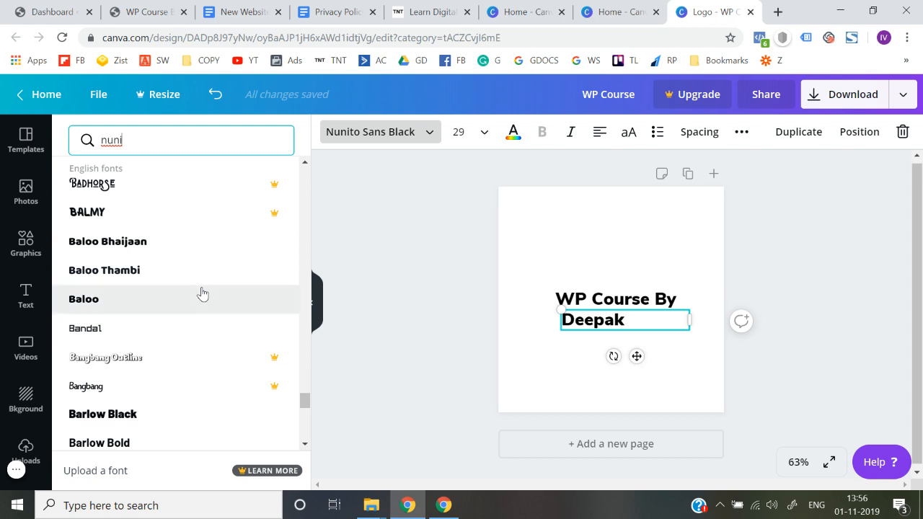
scroll(184, 324, "down", 3)
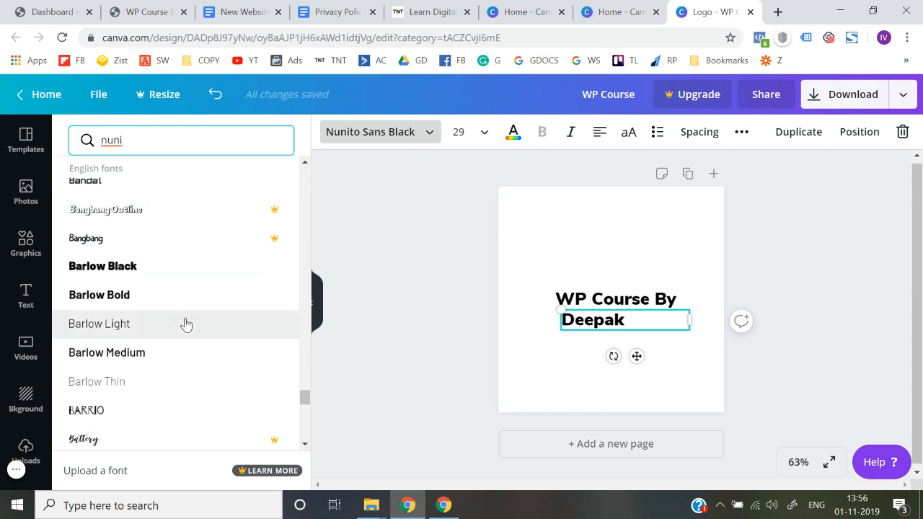
scroll(143, 390, "down", 2)
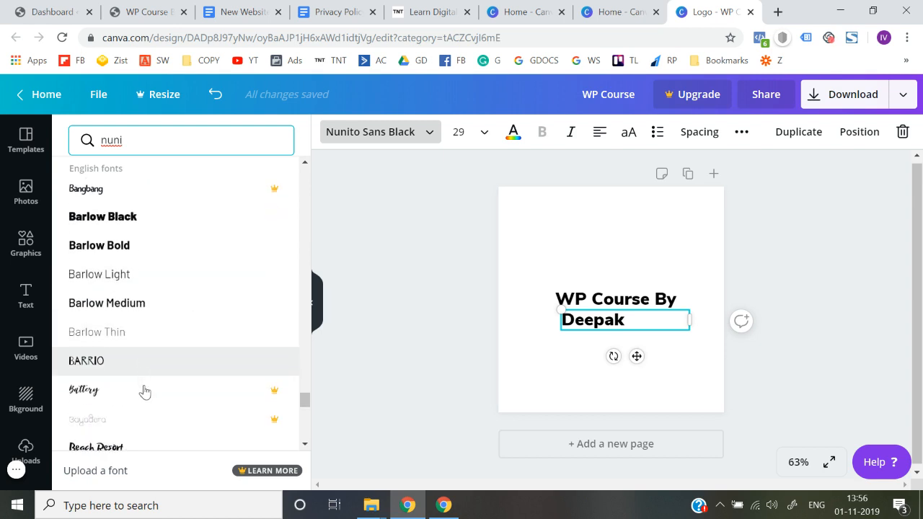
scroll(127, 409, "down", 1)
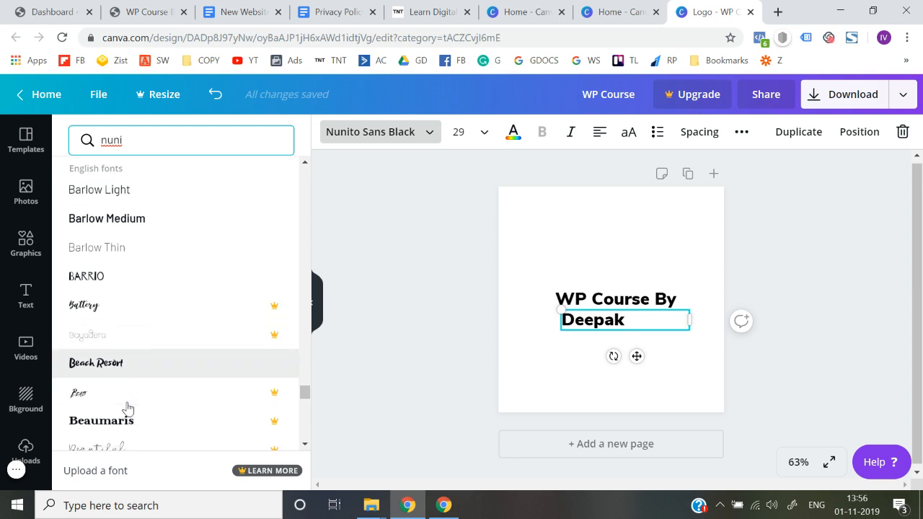
left_click(153, 376)
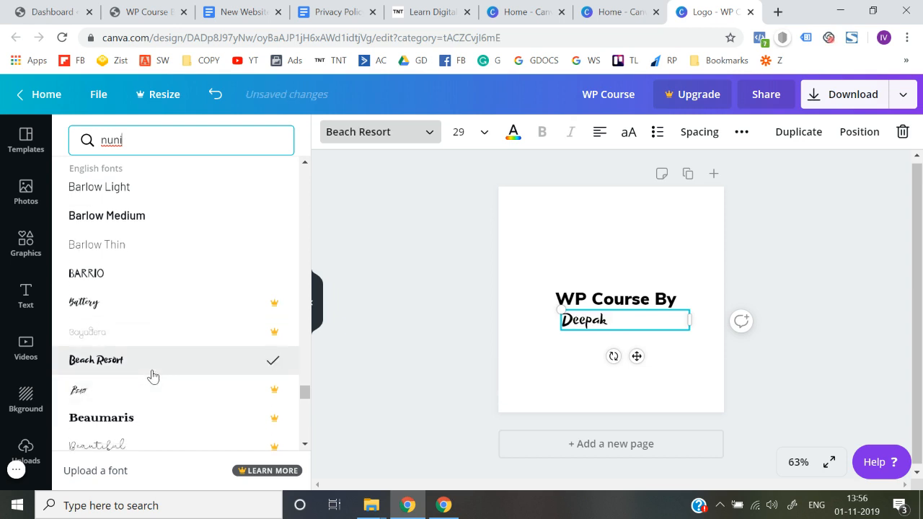
Step: Try the Belleza font on the name text, and switch it to Bhavuka
scroll(153, 376, "down", 5)
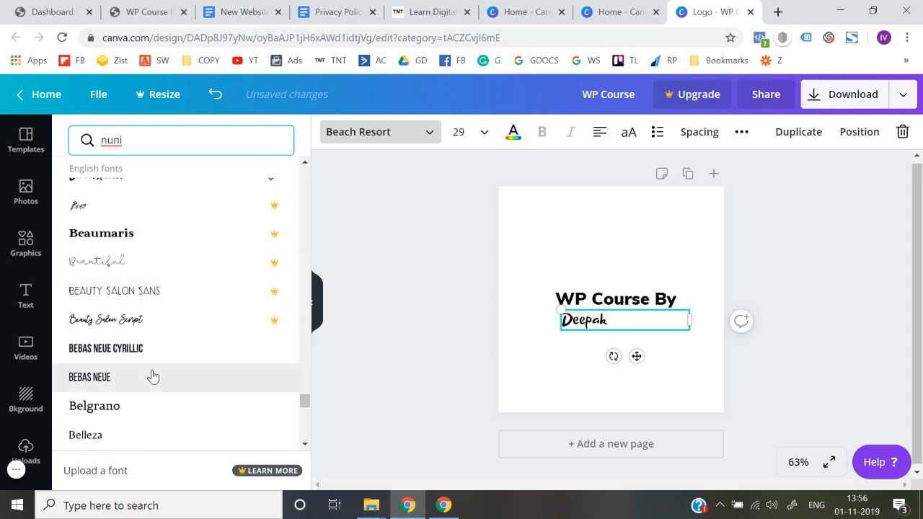
scroll(153, 376, "down", 4)
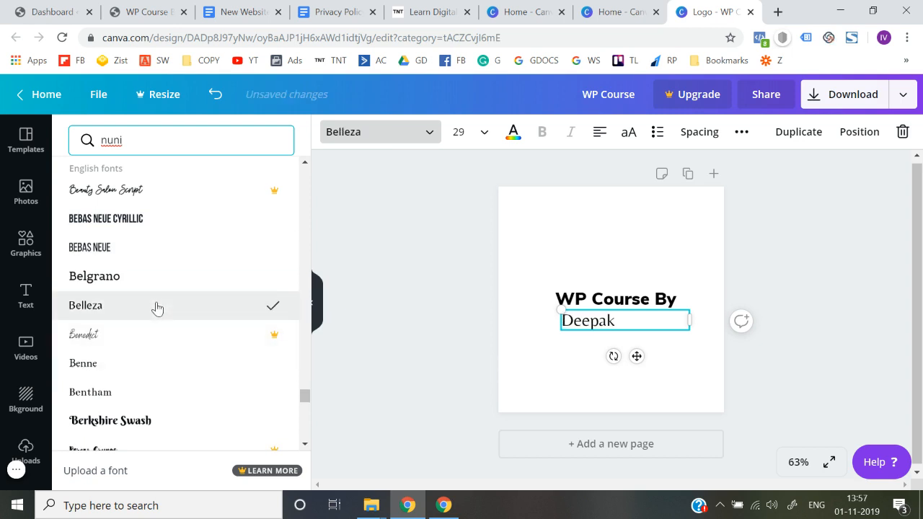
scroll(157, 308, "down", 15)
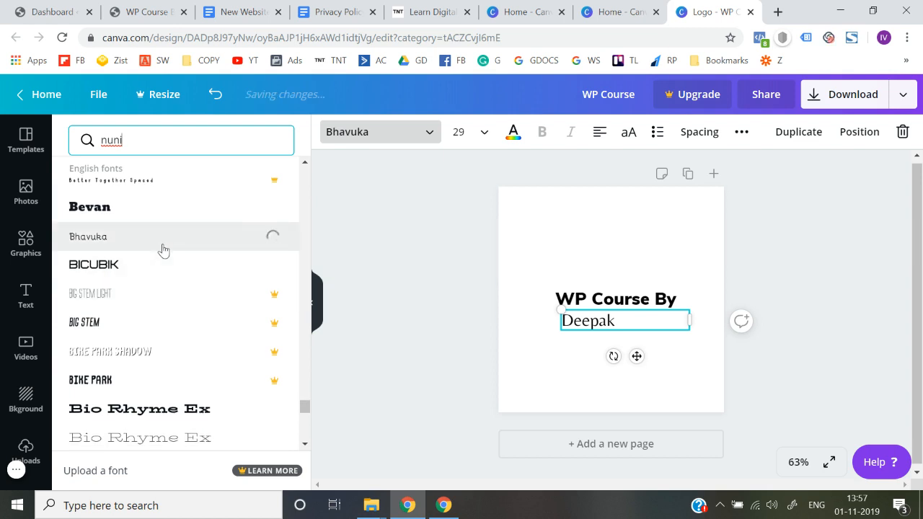
Step: Try the Cagliostro font on the name text below "WP Course By"
scroll(162, 252, "down", 5)
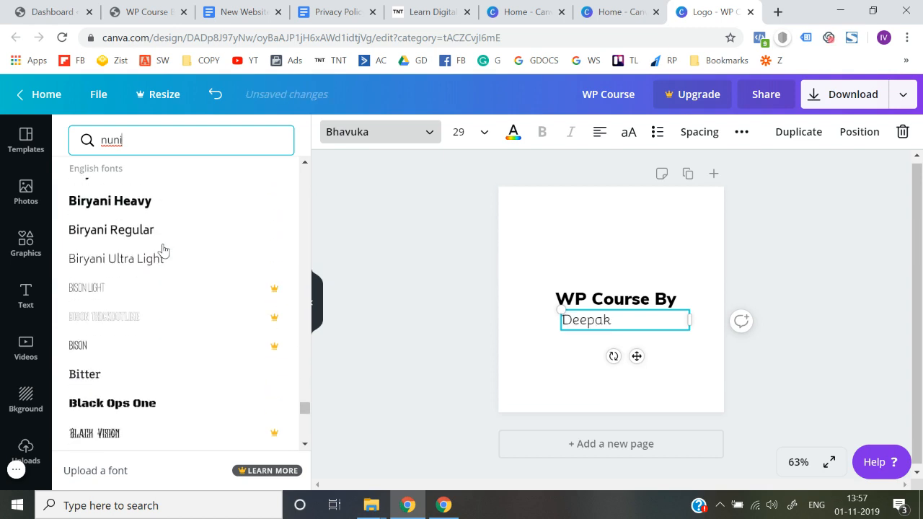
scroll(160, 262, "down", 10)
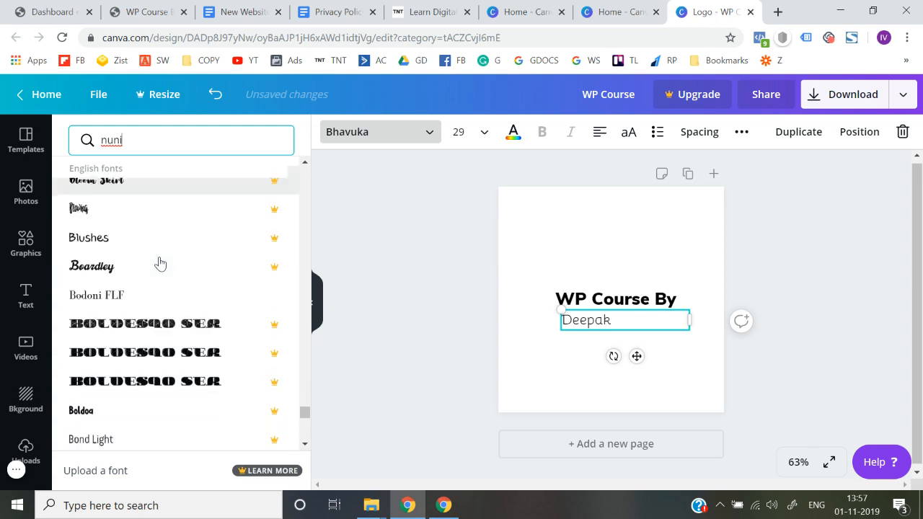
scroll(160, 262, "down", 5)
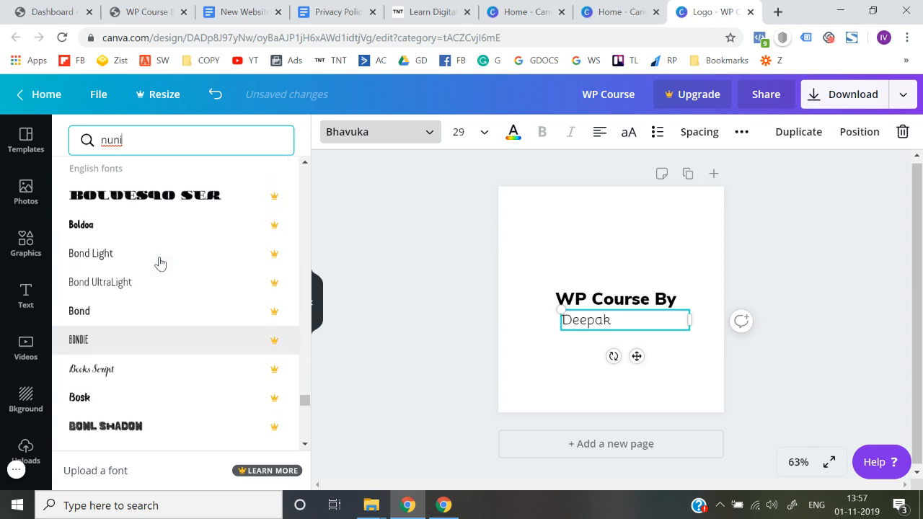
scroll(160, 262, "down", 5)
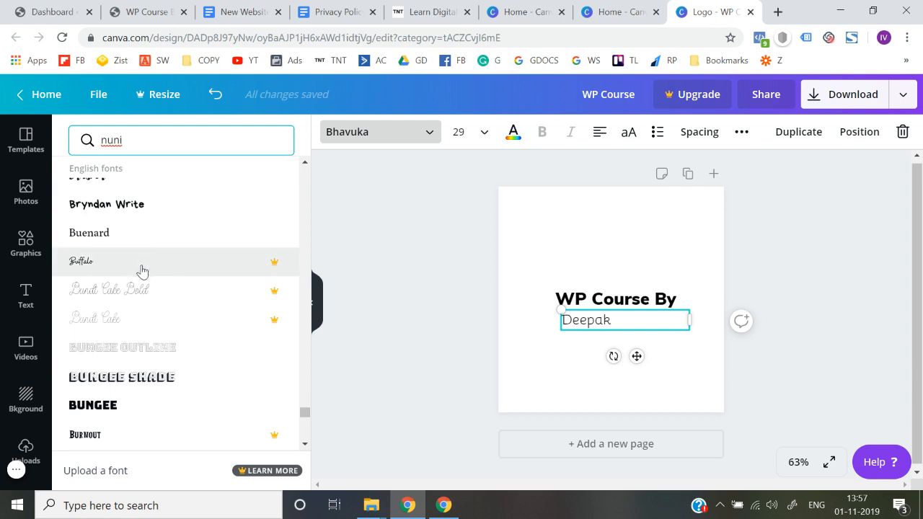
scroll(155, 393, "down", 5)
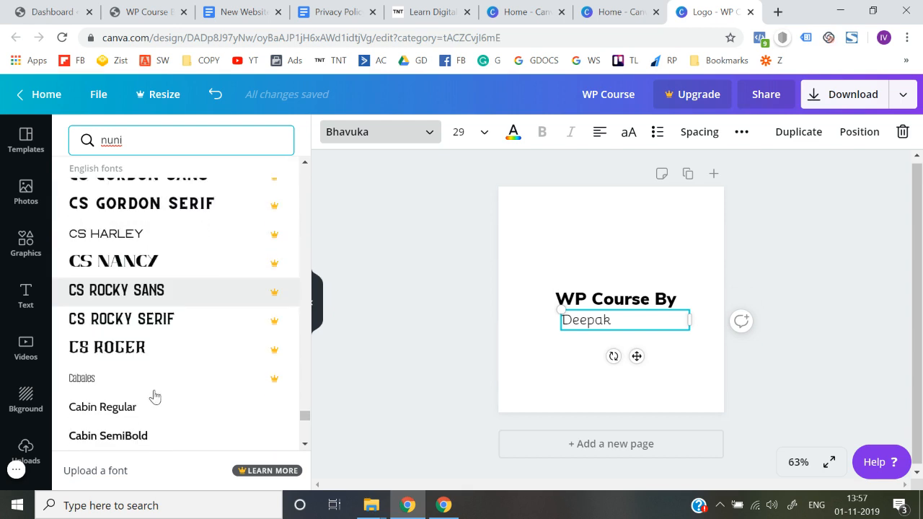
scroll(154, 395, "down", 3)
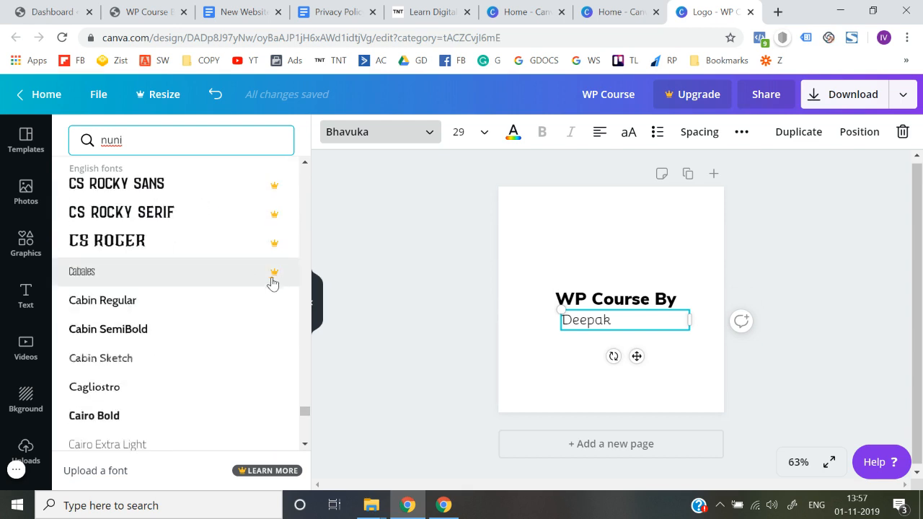
scroll(197, 329, "down", 2)
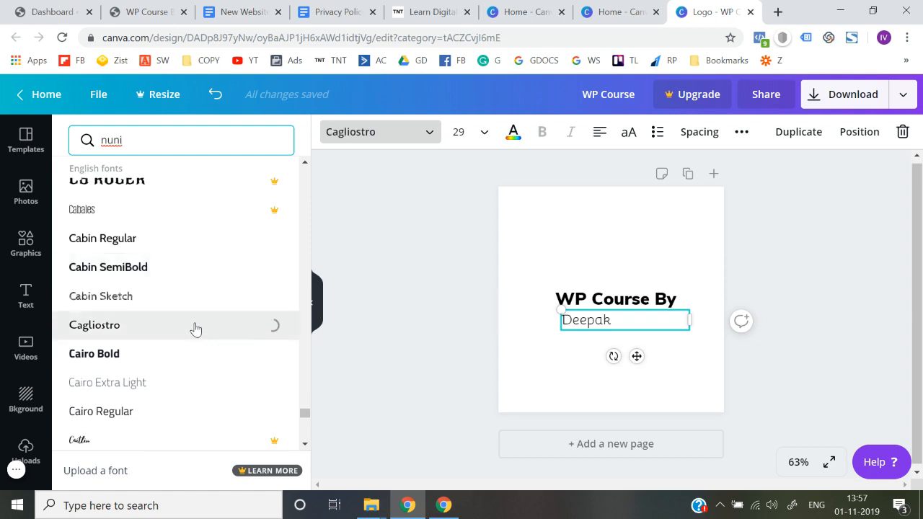
Step: Set the font of the name text below "WP Course By" to Chewy
scroll(195, 329, "down", 5)
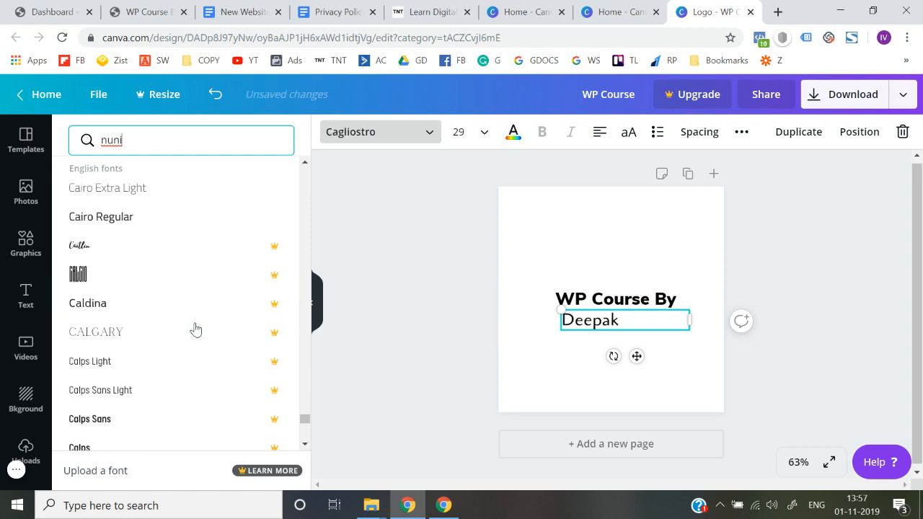
scroll(192, 258, "up", 10)
scroll(193, 258, "up", 15)
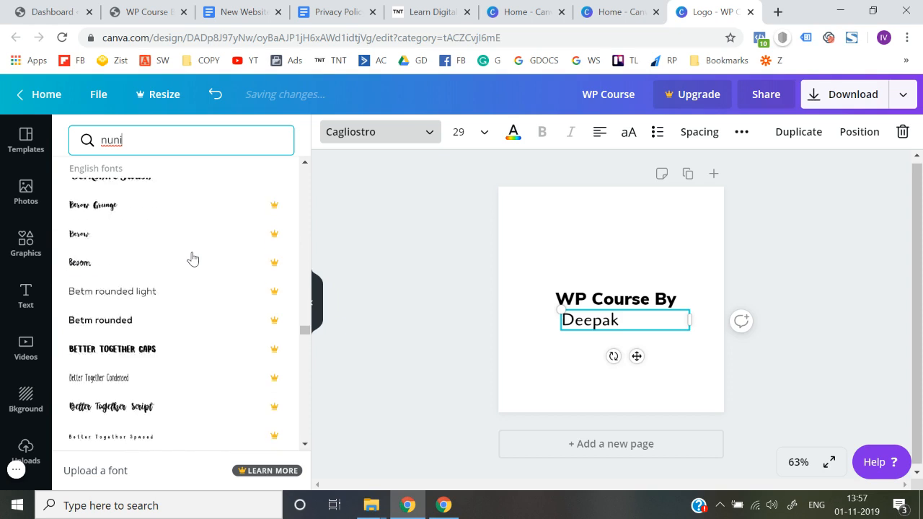
left_click_drag(306, 247, 304, 176)
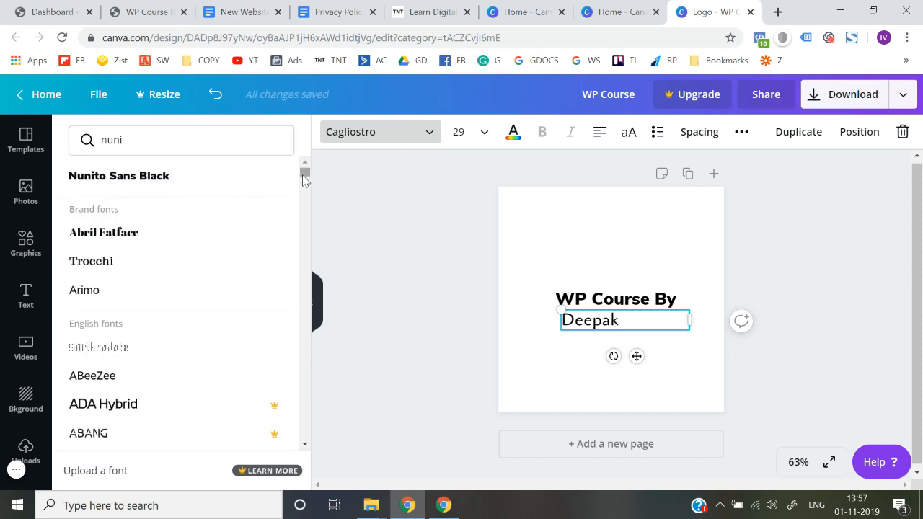
left_click_drag(305, 178, 305, 428)
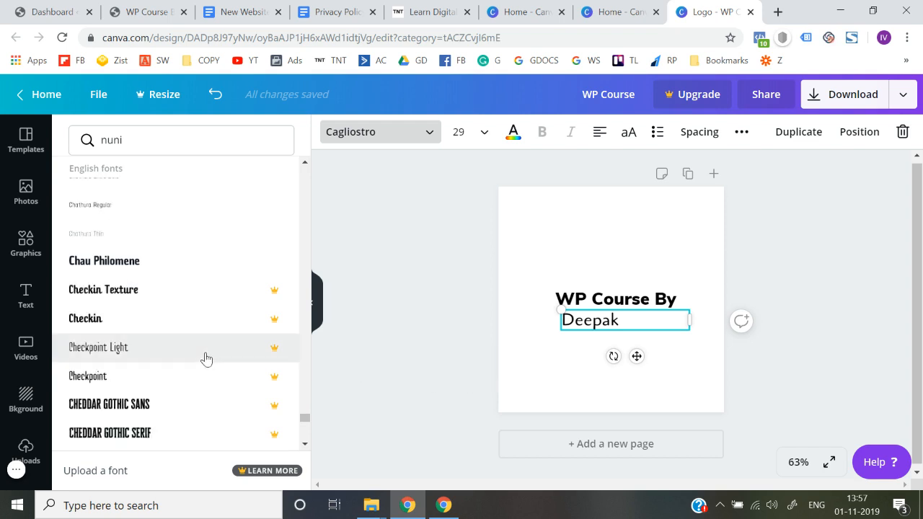
scroll(204, 358, "down", 4)
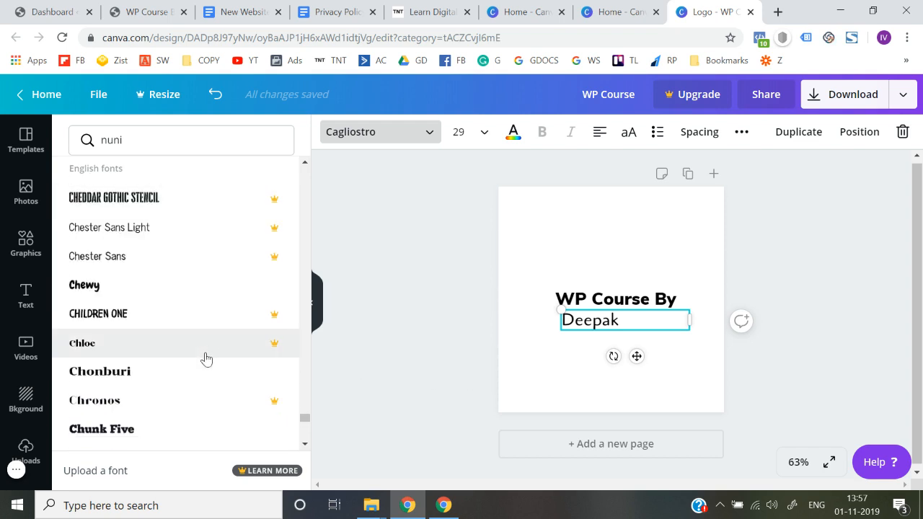
scroll(206, 358, "down", 1)
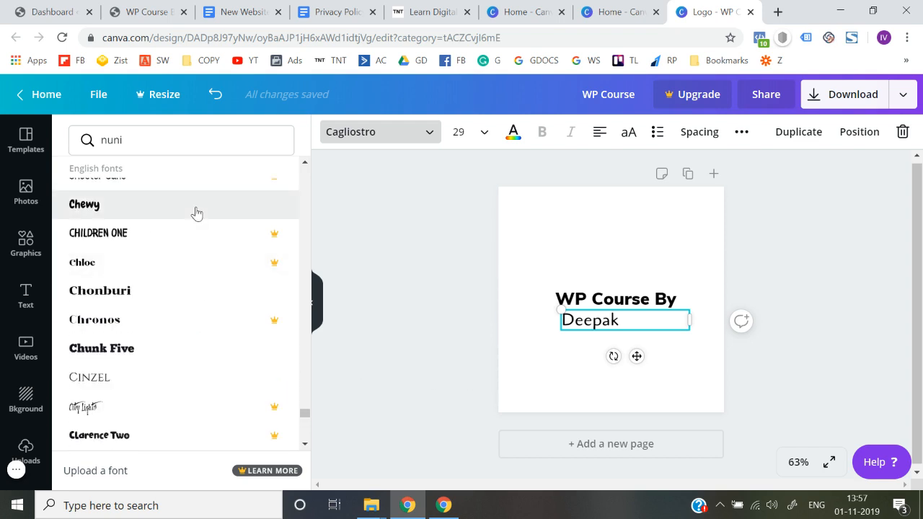
left_click(450, 339)
Step: Narrow the name text box to fit its text and centre it beneath "WP Course By"
left_click_drag(590, 322, 615, 322)
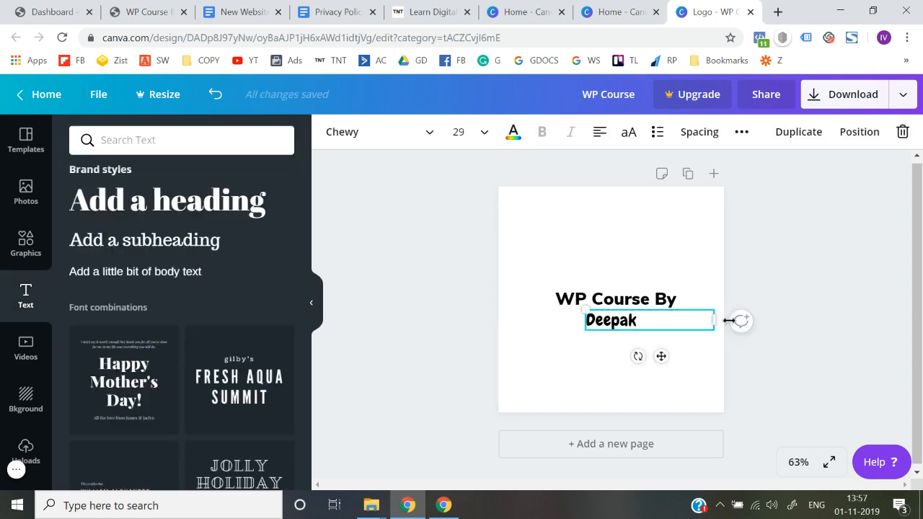
left_click_drag(718, 321, 626, 321)
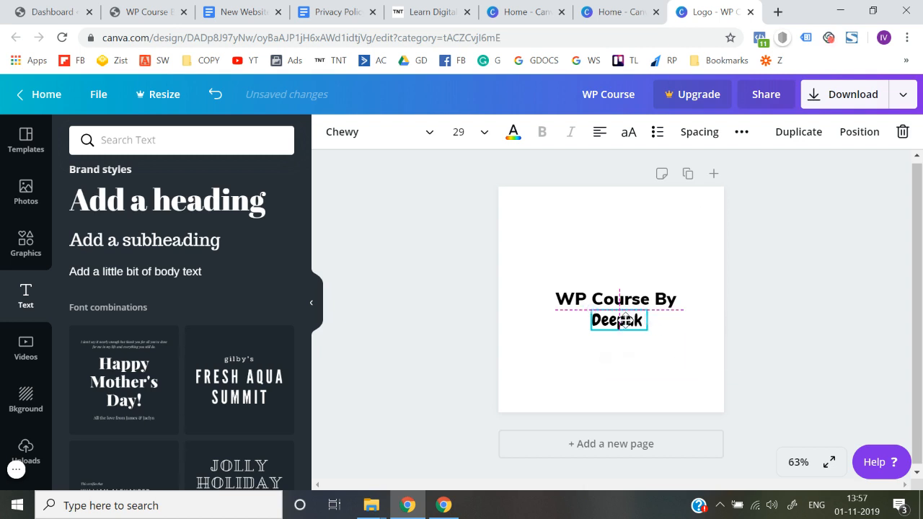
left_click(497, 342)
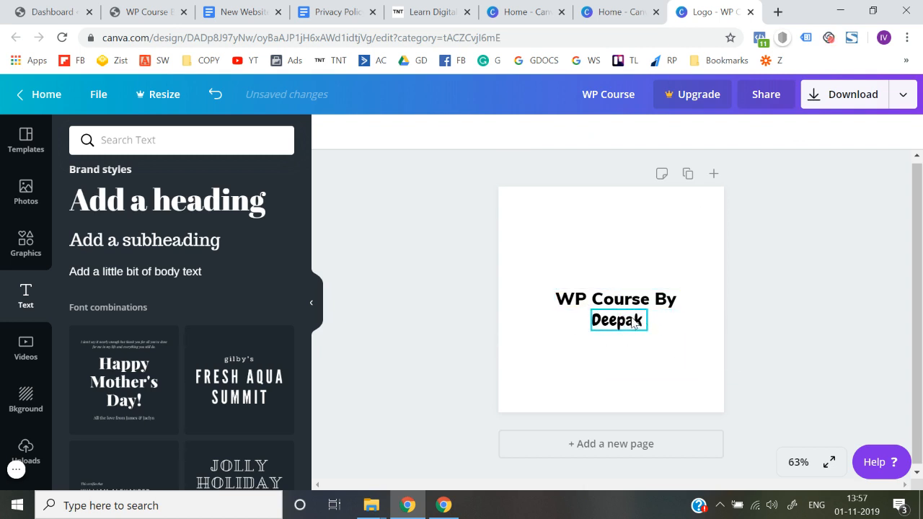
Step: Shift both logo text lines slightly left, keeping the name centred beneath "WP Course By"
left_click(631, 320)
mouse_move(629, 319)
left_mouse_down()
mouse_move(599, 316)
mouse_move(684, 340)
mouse_move(620, 320)
left_mouse_up()
left_click(435, 285)
left_click(612, 319)
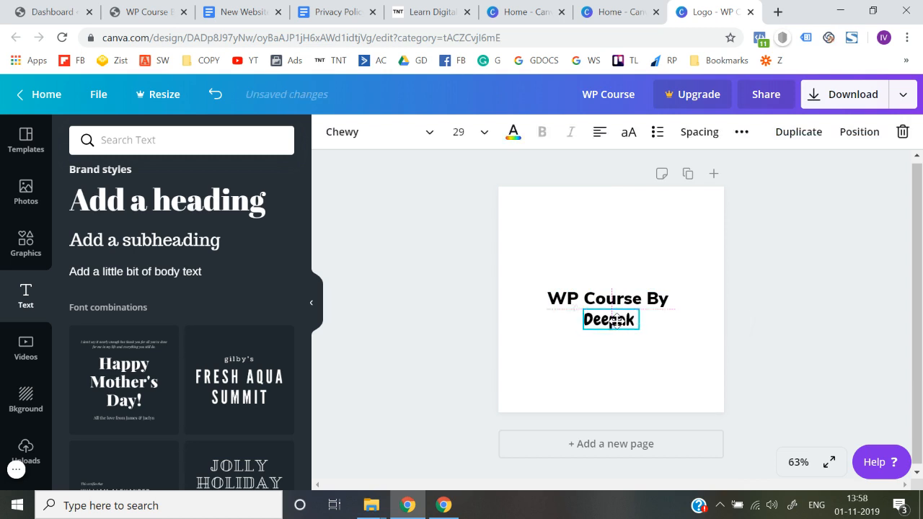
left_click(442, 344)
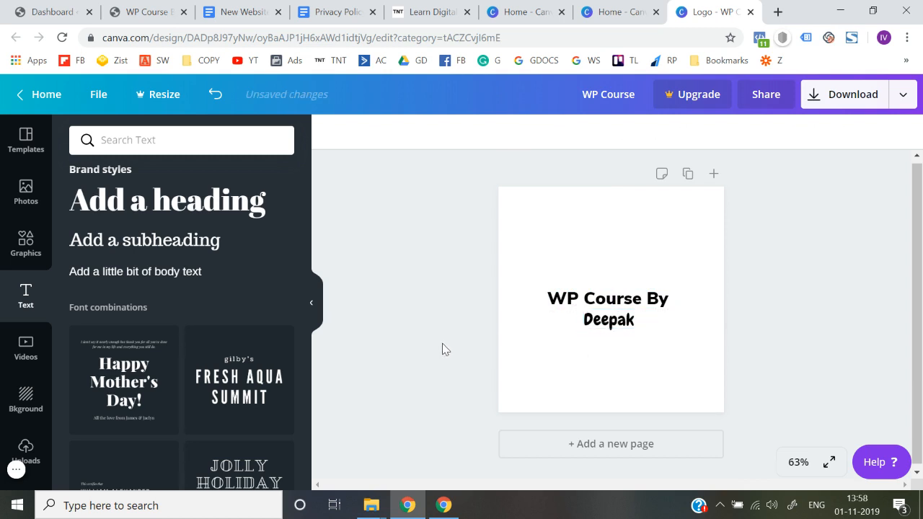
Step: Search the graphics library for "line"
left_click(29, 245)
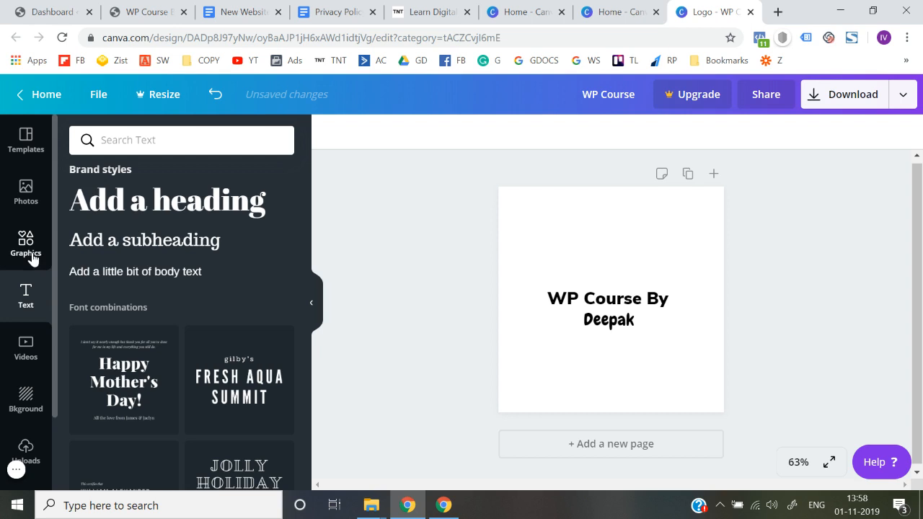
left_click(154, 144)
type("line")
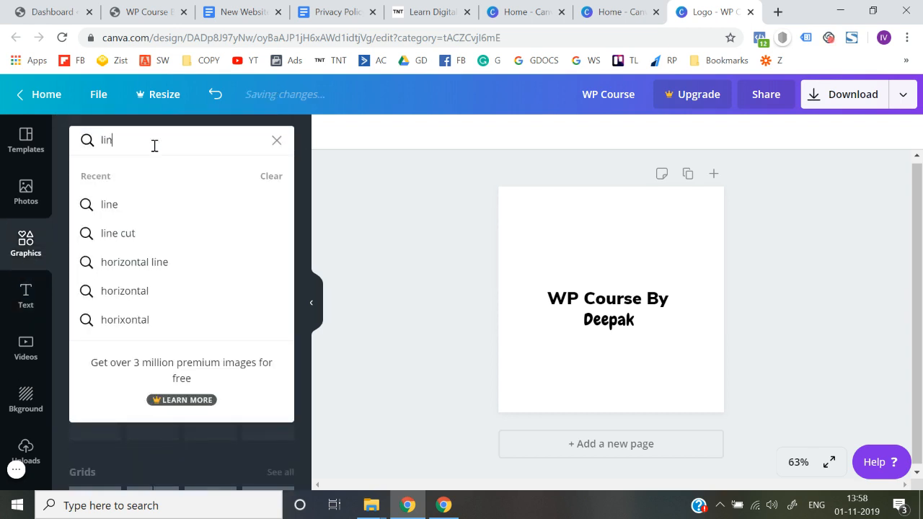
key("Return")
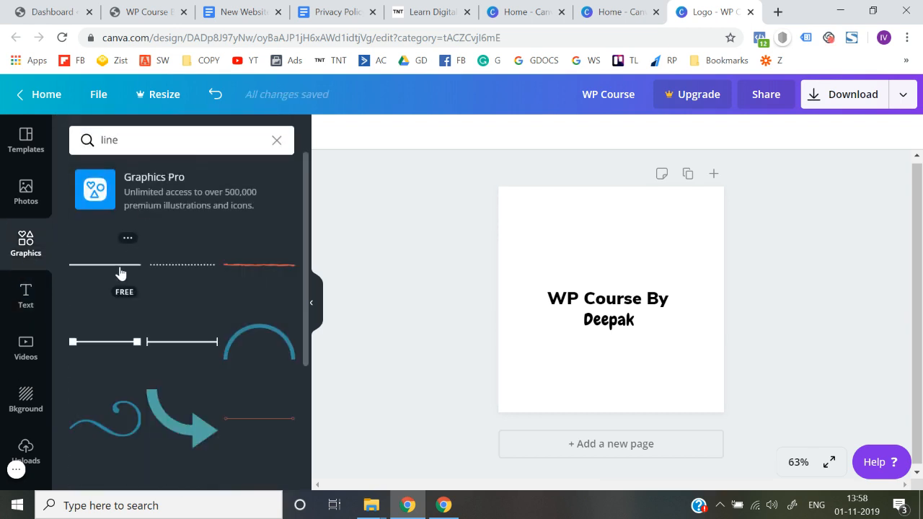
Step: Add the plain solid line graphic, place it below the name text and colour it black
left_click(120, 273)
left_click_drag(542, 296, 542, 334)
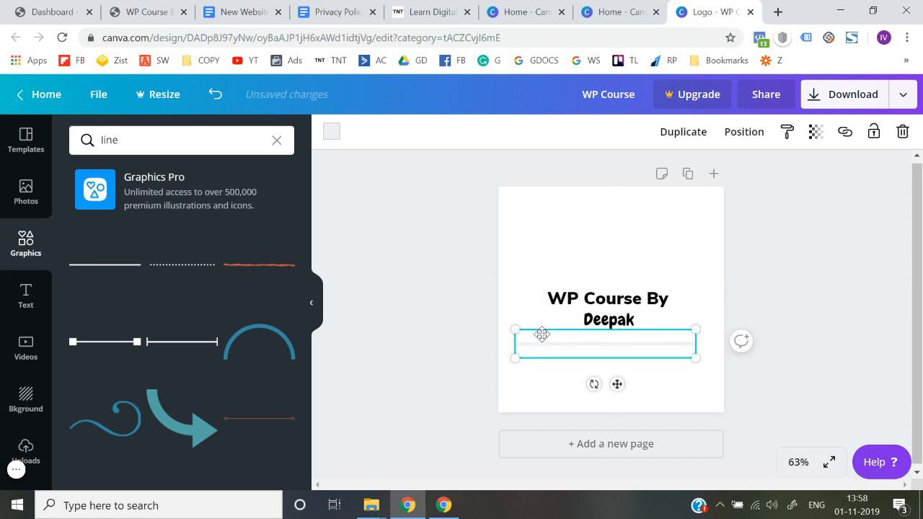
left_click(333, 132)
left_click(83, 253)
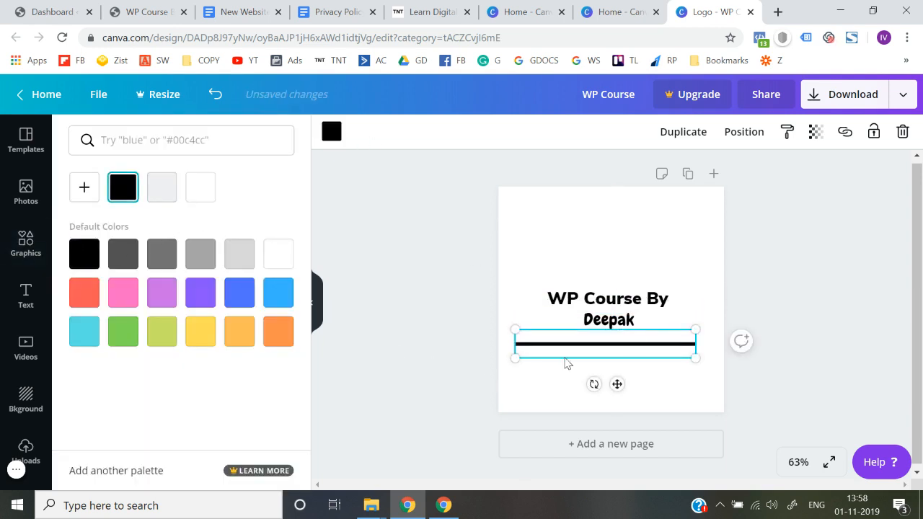
Step: Shrink the black line to a short dash and place it directly to the left of the name text
left_click_drag(695, 358, 549, 320)
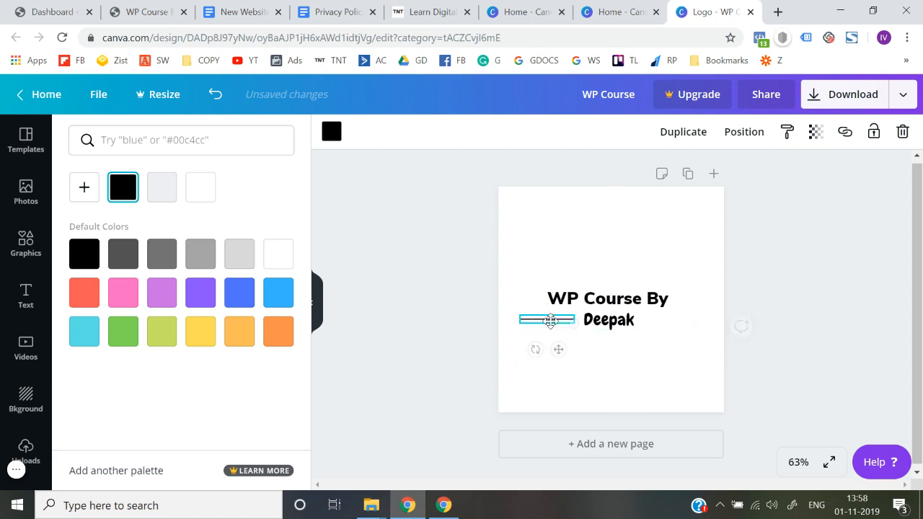
left_click(461, 330)
left_click(556, 323)
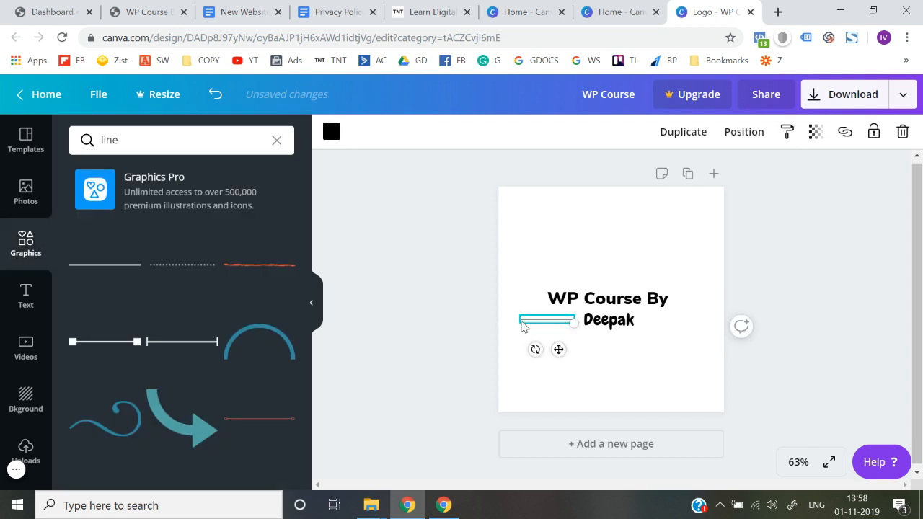
left_click_drag(574, 324, 549, 319)
left_click(440, 330)
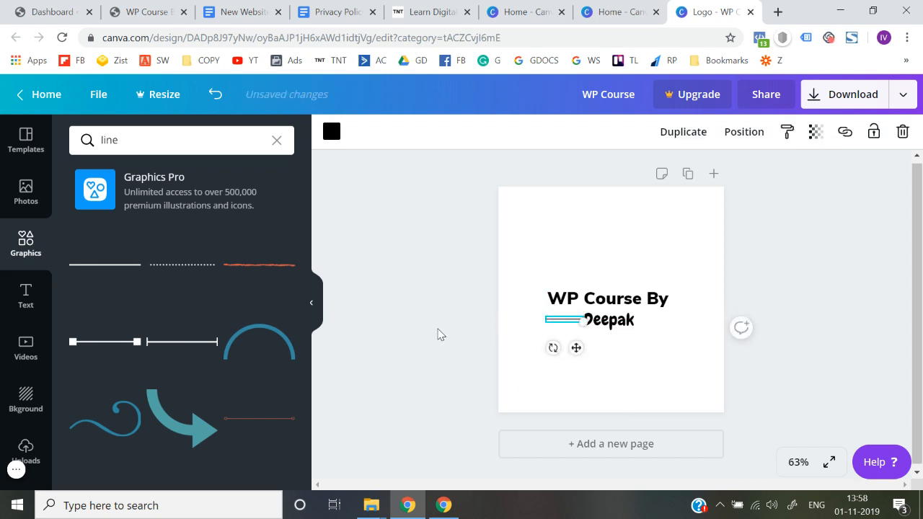
left_click(439, 334)
left_click_drag(562, 320, 579, 323)
left_click(576, 322)
left_click(425, 334)
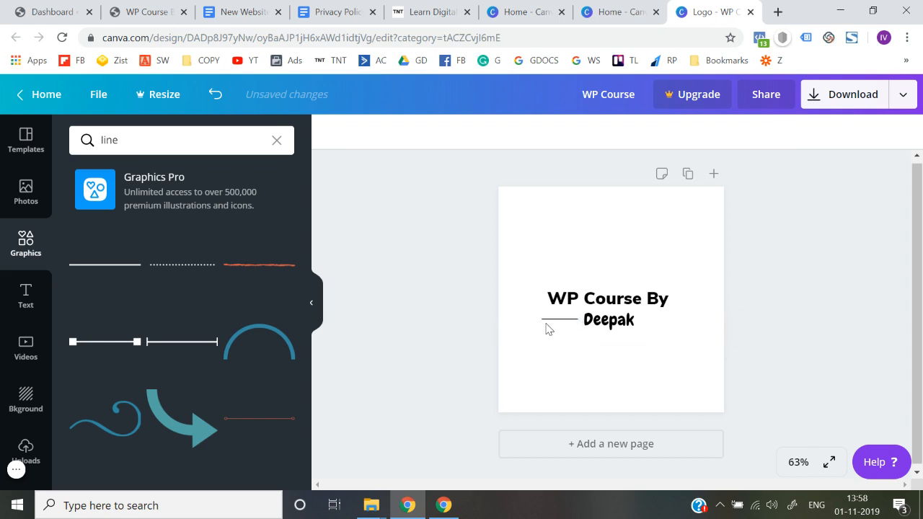
Step: Try realigning the short line beside the name text, and delete the line
left_click_drag(563, 325, 563, 318)
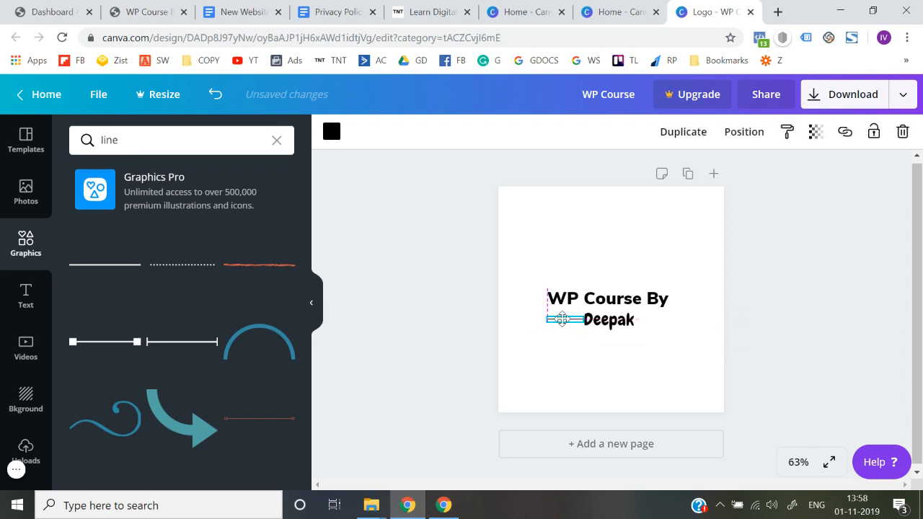
left_click_drag(559, 318, 556, 318)
left_click(503, 329)
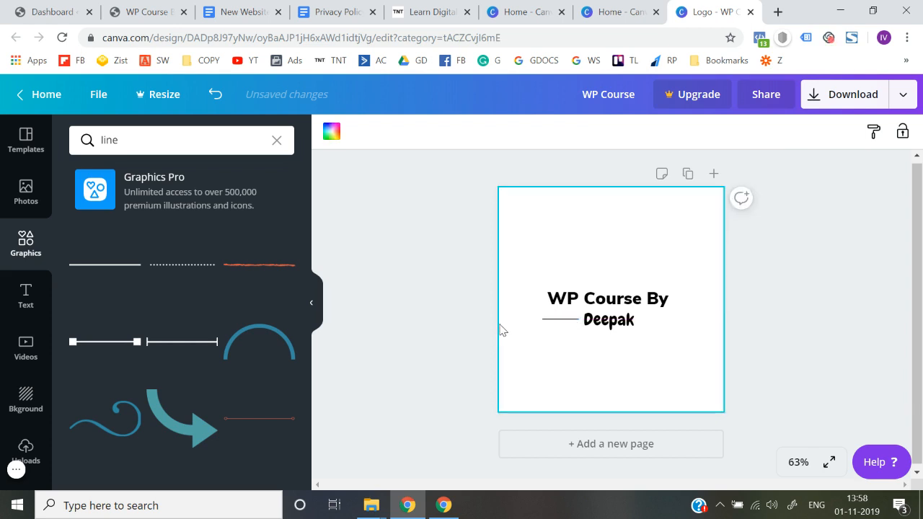
left_click(571, 323)
key("Delete")
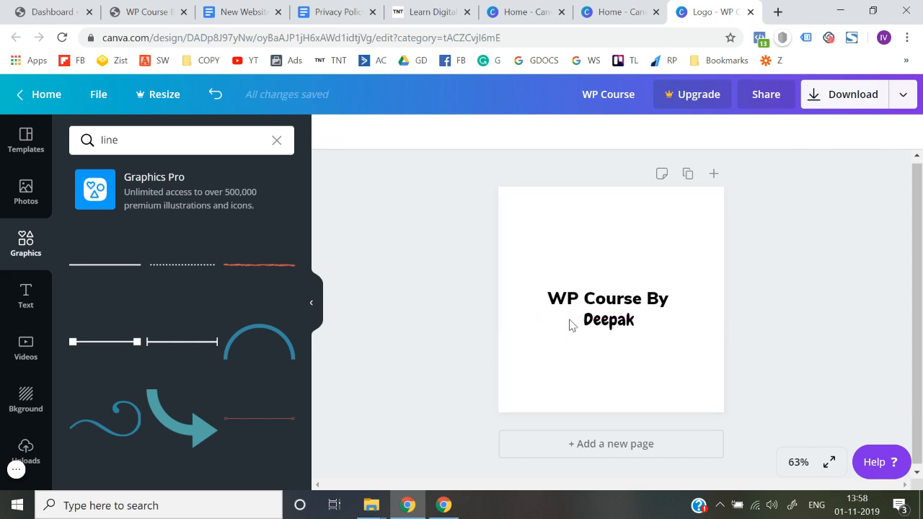
Step: Browse the line graphics and add the free dotted line to the logo
scroll(111, 393, "down", 5)
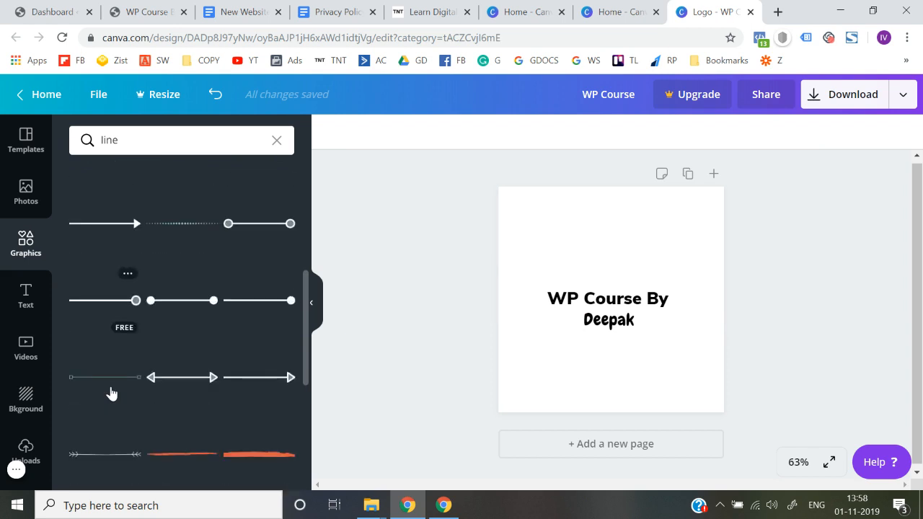
scroll(111, 393, "down", 5)
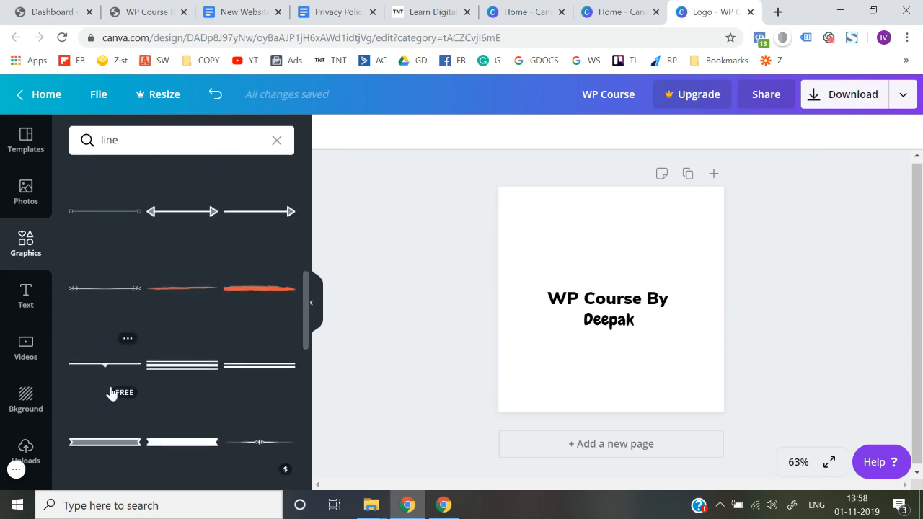
scroll(111, 393, "down", 3)
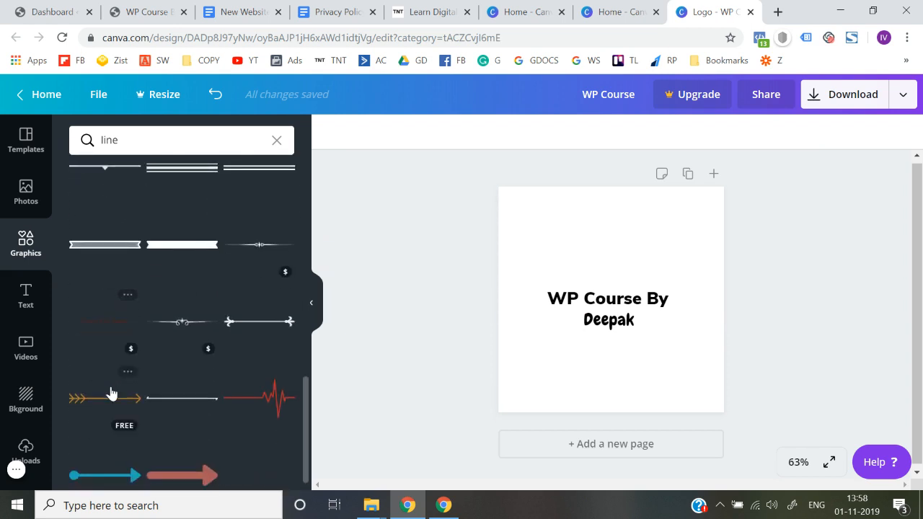
scroll(111, 394, "up", 10)
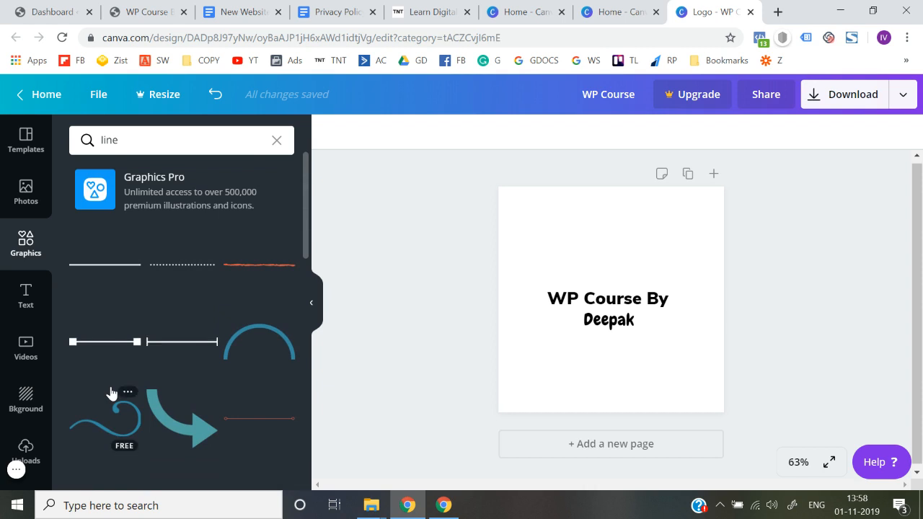
left_click(169, 267)
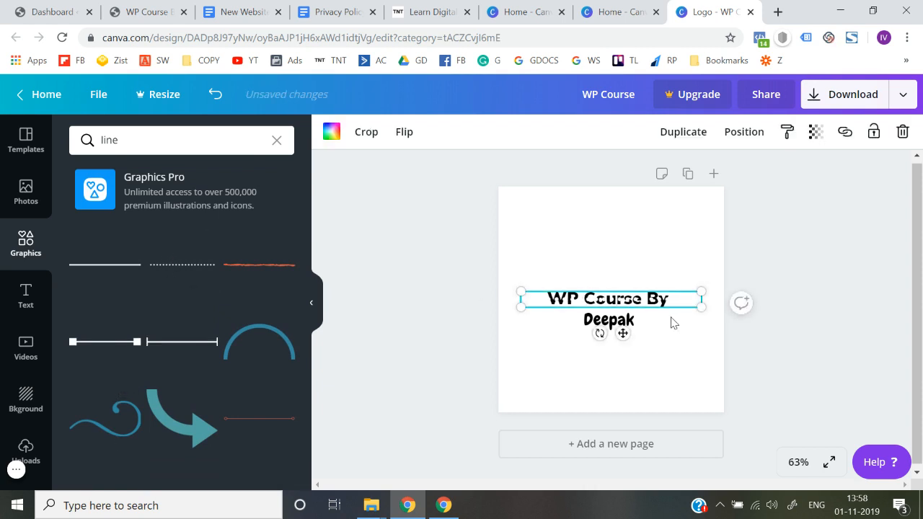
Step: Remove the dotted line from the logo and look through the remaining line graphics
left_click_drag(689, 308, 535, 305)
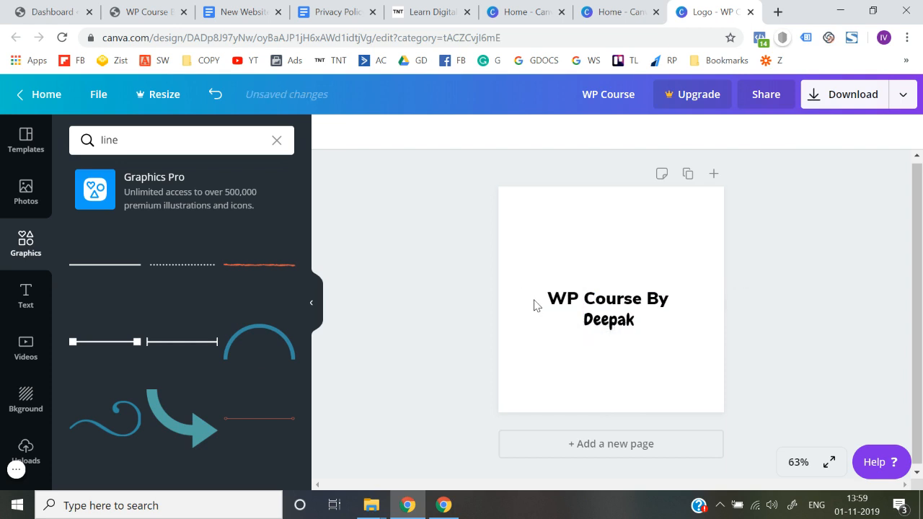
scroll(221, 382, "down", 5)
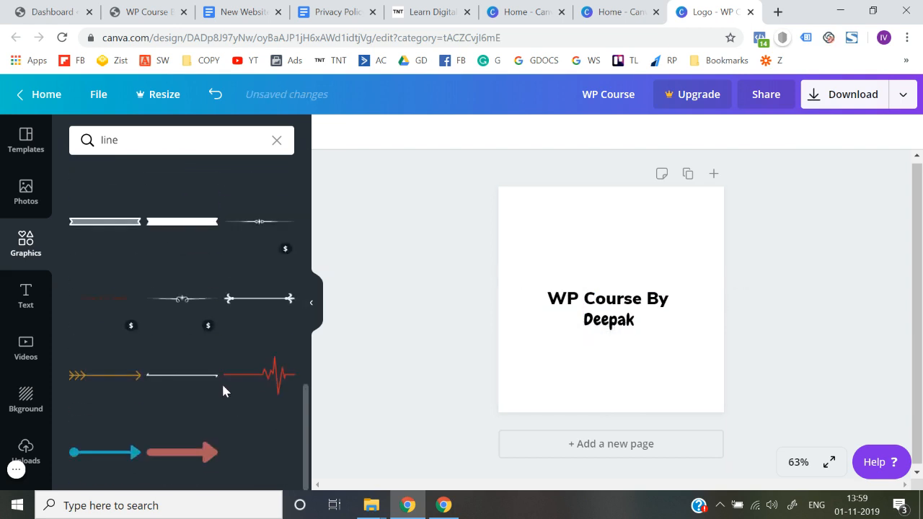
scroll(223, 390, "up", 5)
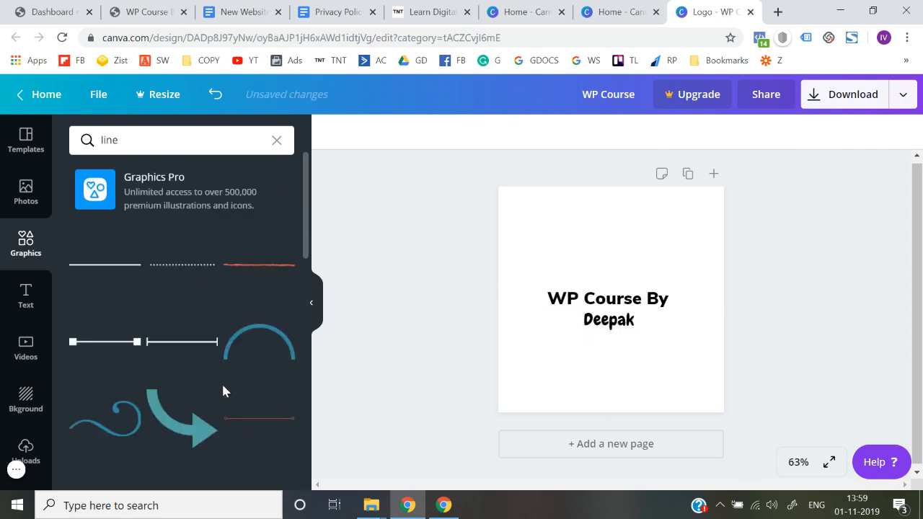
Step: Clear the graphics search, browse the full Lines category and add the grey ribbon banner to the logo
left_click(276, 140)
left_click(365, 243)
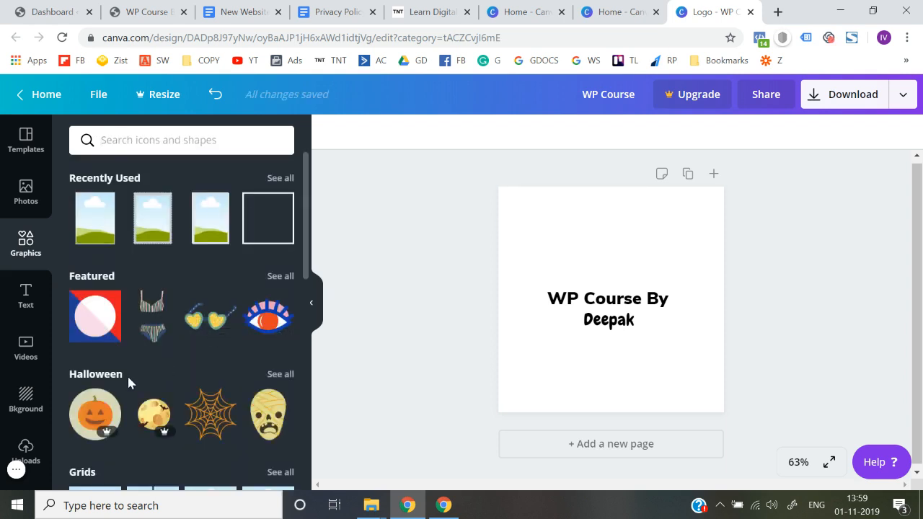
scroll(127, 374, "down", 5)
scroll(128, 383, "up", 3)
scroll(128, 383, "down", 1)
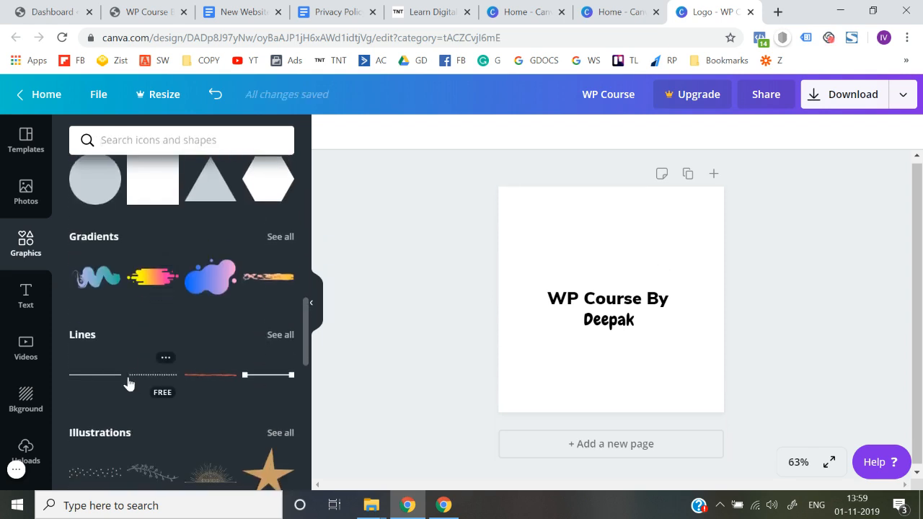
scroll(128, 383, "down", 1)
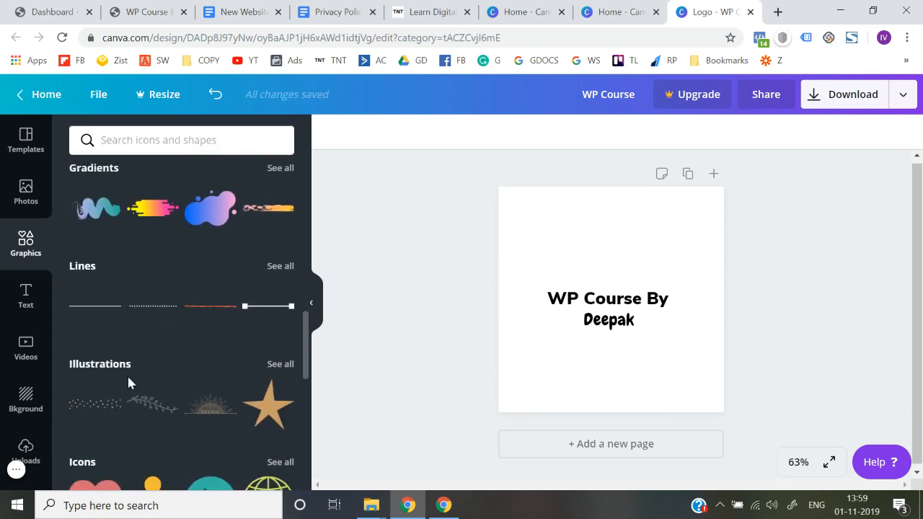
left_click(280, 267)
scroll(162, 371, "down", 5)
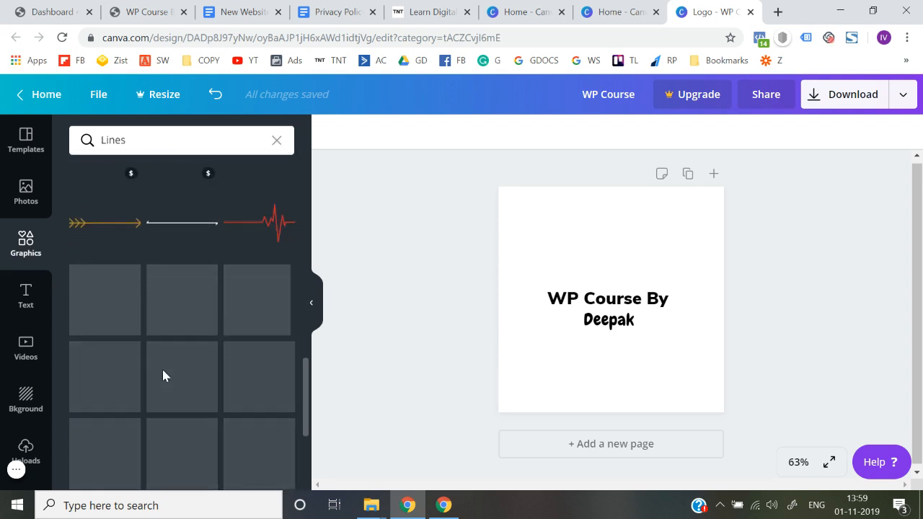
scroll(163, 376, "up", 2)
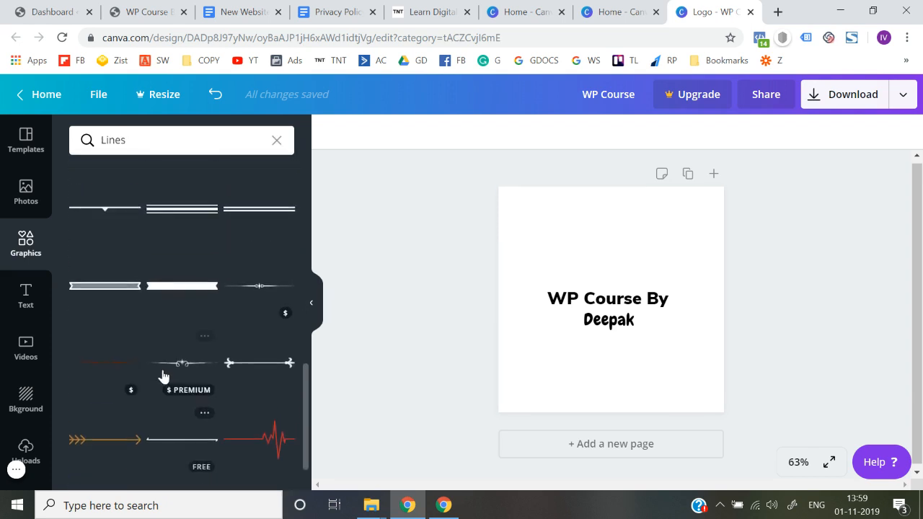
left_click(191, 300)
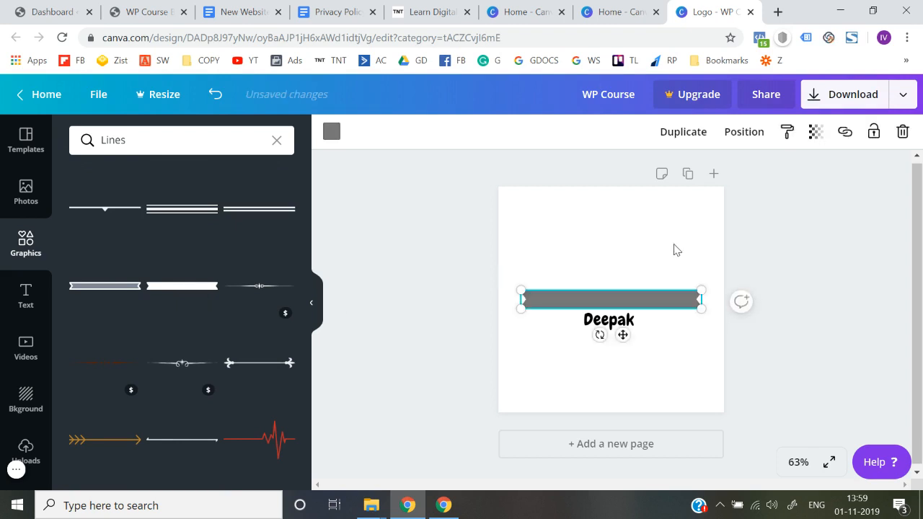
Step: Try shrinking the grey banner and placing it beside the name text, and delete it
left_click_drag(552, 305, 534, 309)
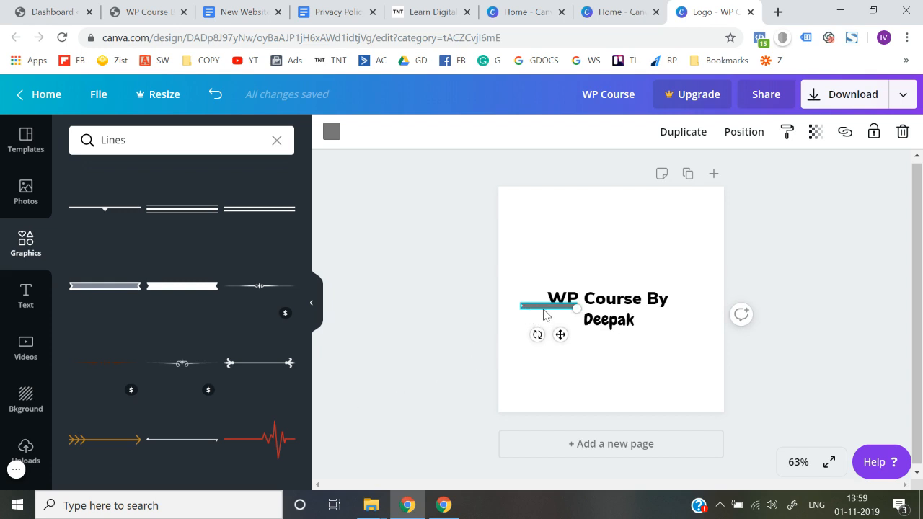
left_click_drag(545, 312, 546, 320)
key("Delete")
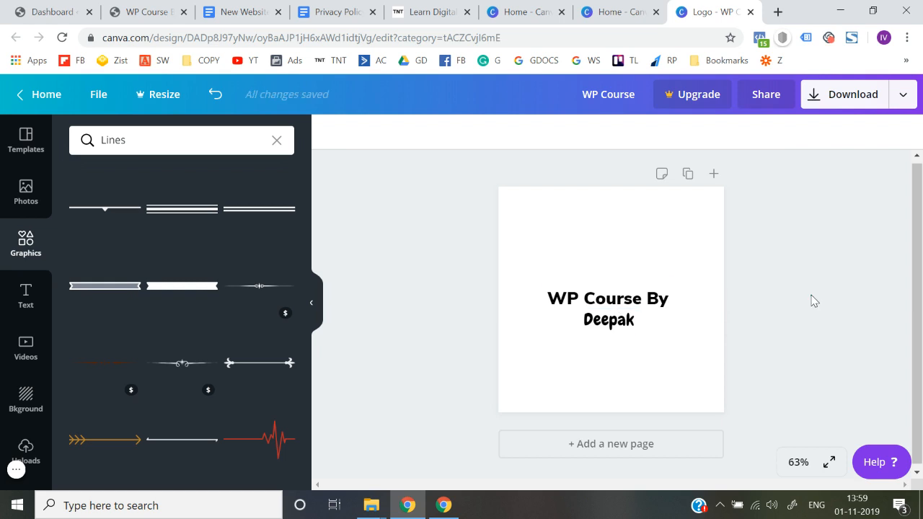
Step: Download the finished logo design as a PNG file
left_click(850, 105)
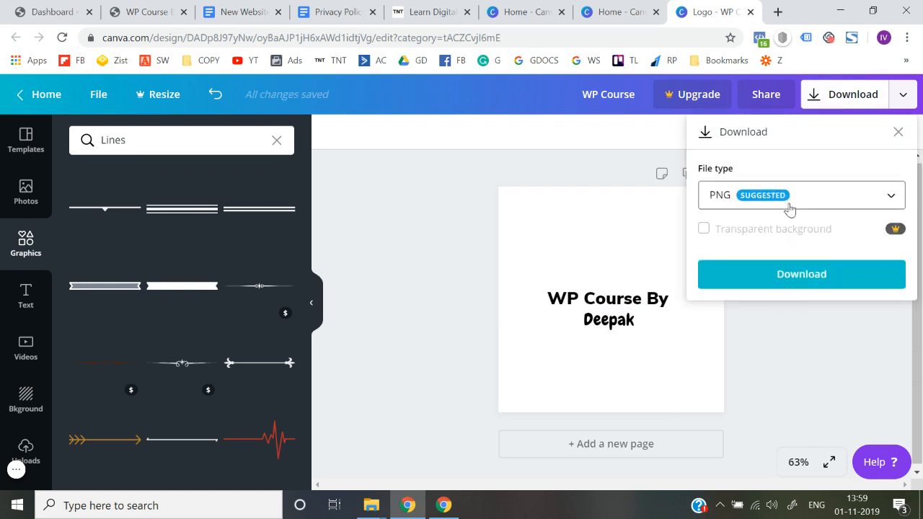
left_click(802, 283)
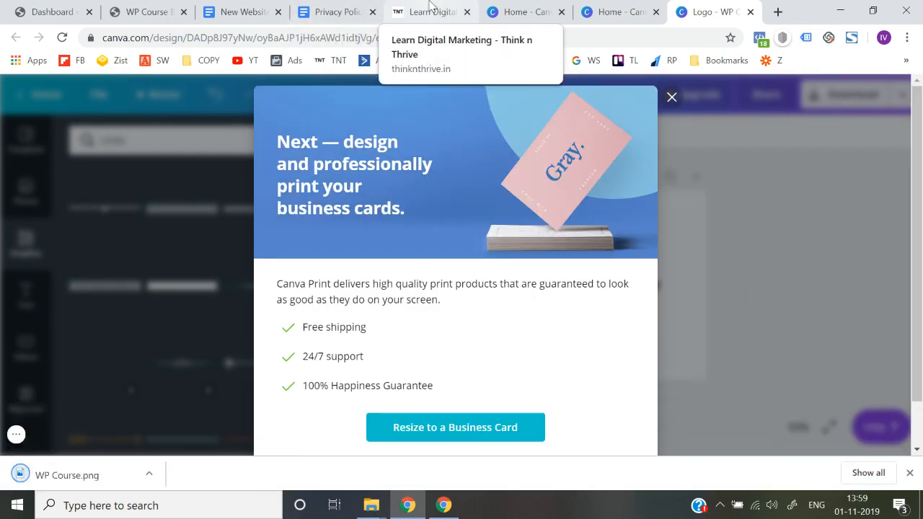
Step: Switch to the WP Course WordPress site and open the header's logo settings in the Customizer
left_click(430, 9)
left_click(135, 7)
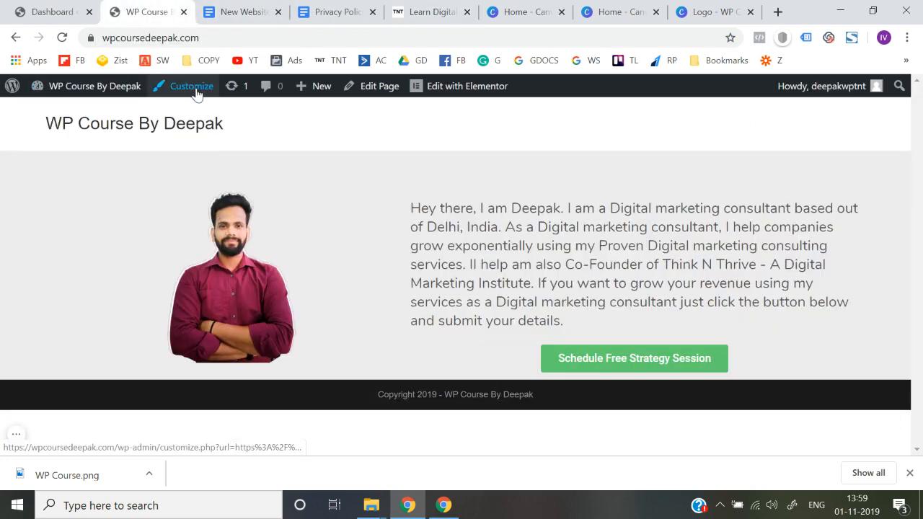
left_click(41, 7)
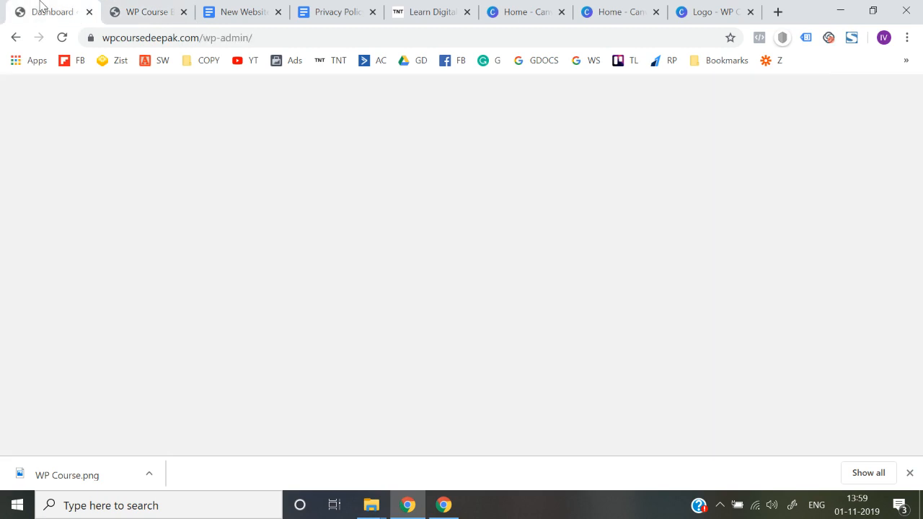
left_click(124, 7)
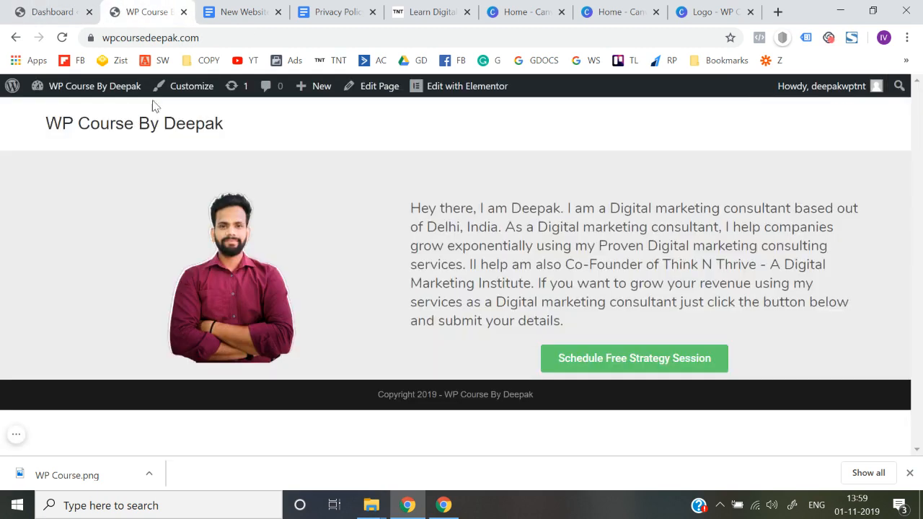
left_click(178, 95)
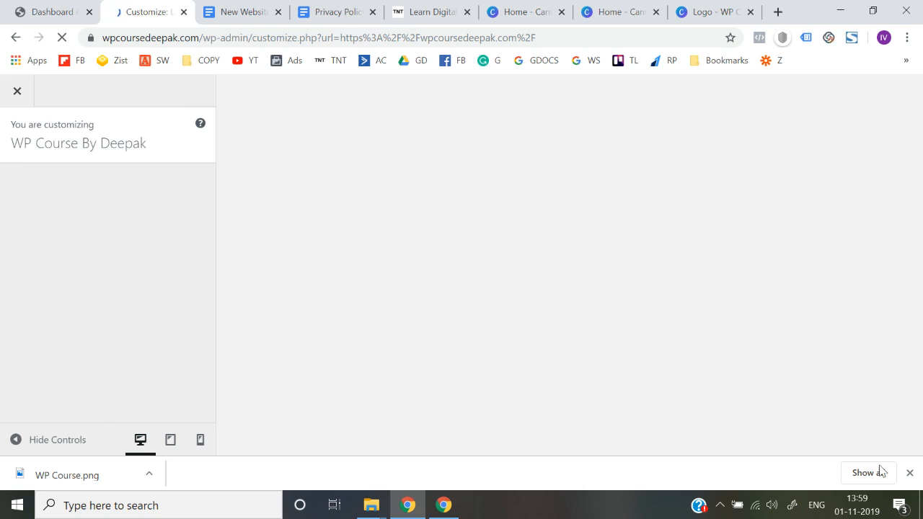
left_click(910, 473)
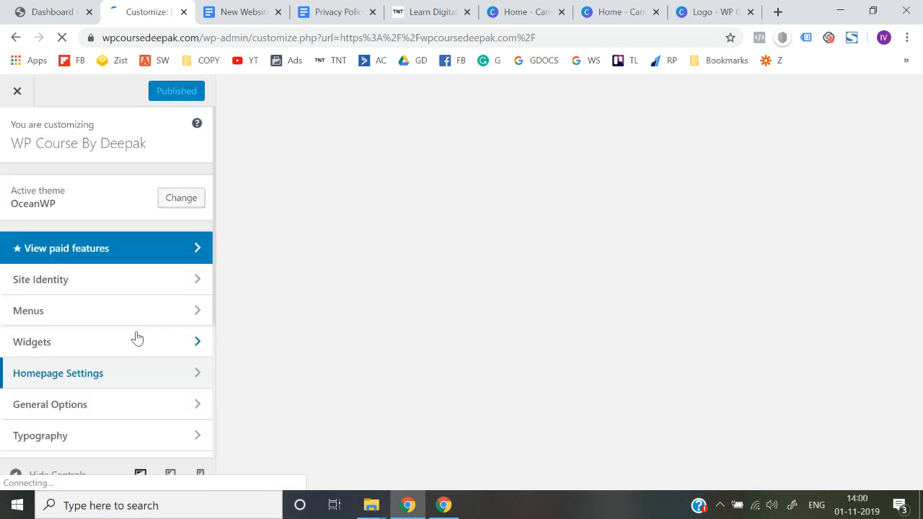
scroll(108, 333, "down", 1)
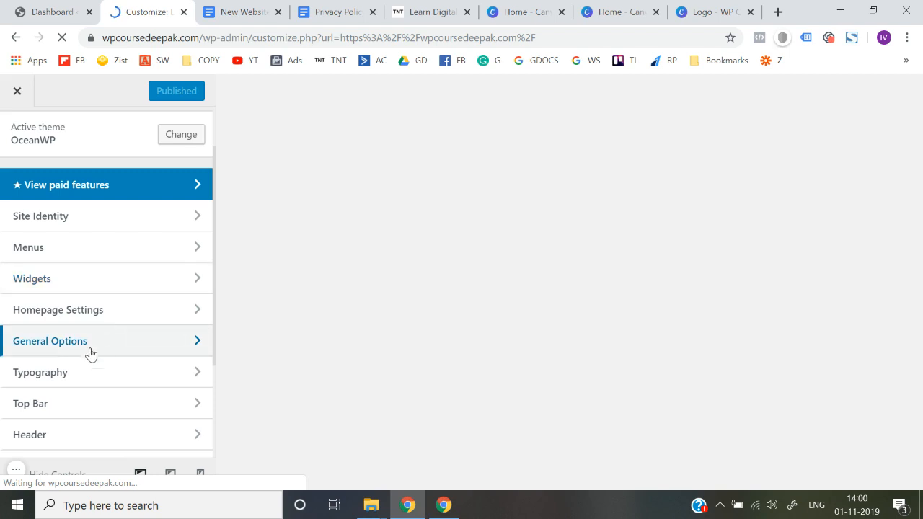
scroll(78, 377, "down", 1)
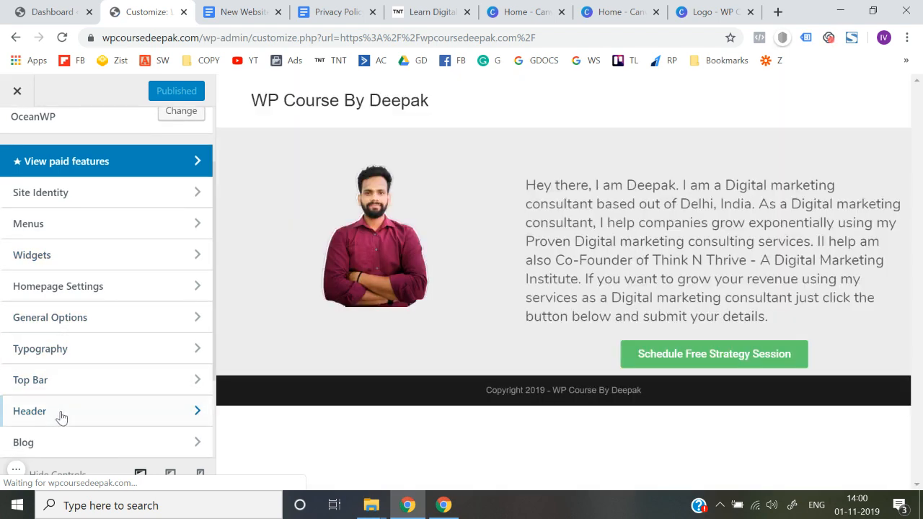
left_click(64, 417)
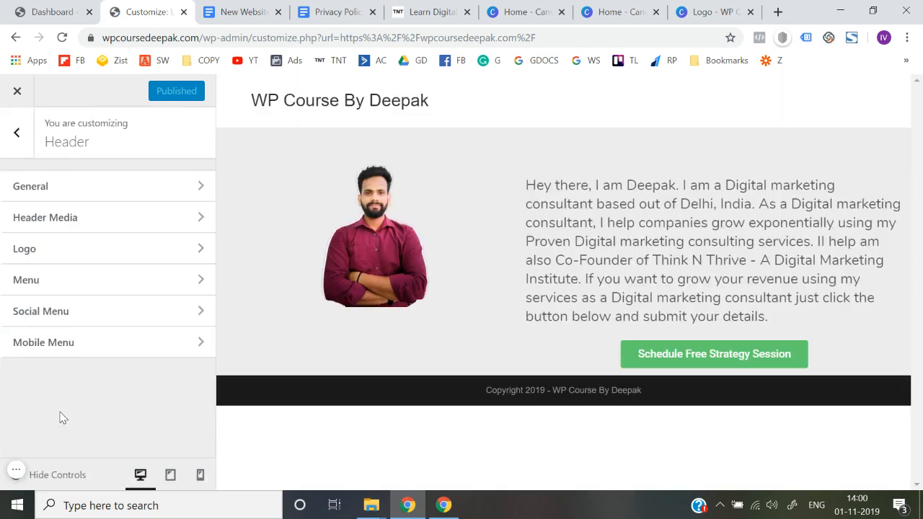
left_click(73, 252)
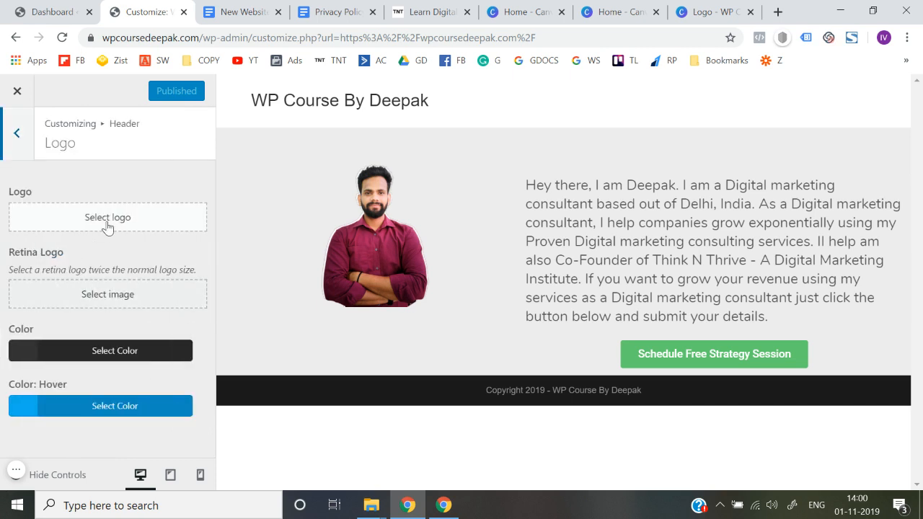
Step: Upload the WP Course image from Downloads to the media library and select it as the header logo
left_click(109, 218)
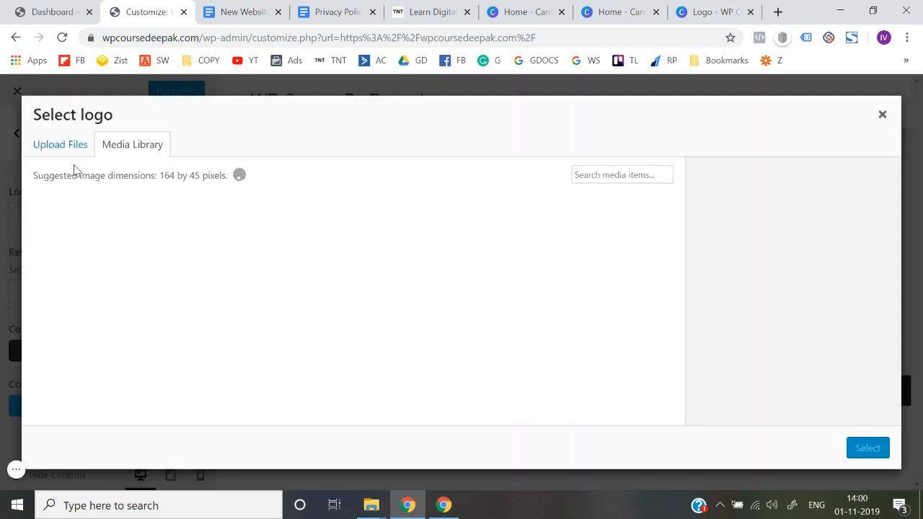
left_click(56, 147)
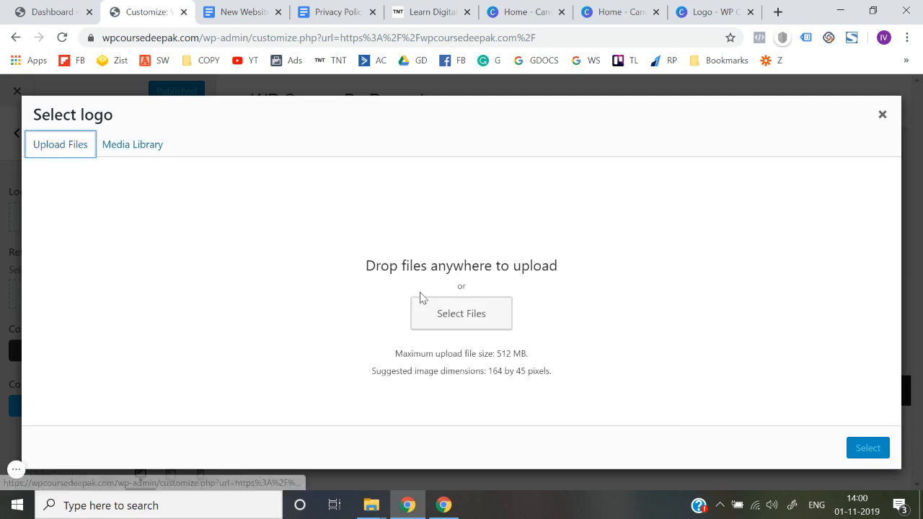
left_click(428, 314)
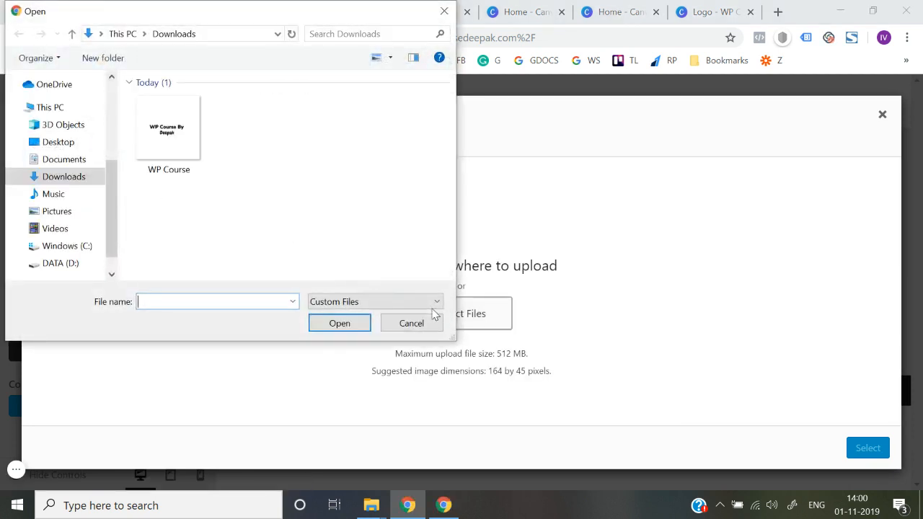
double_click(185, 152)
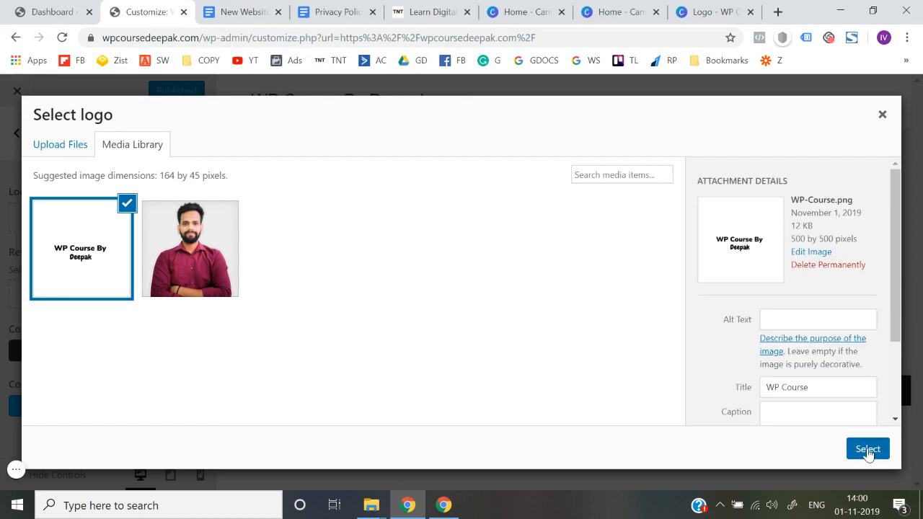
left_click(867, 449)
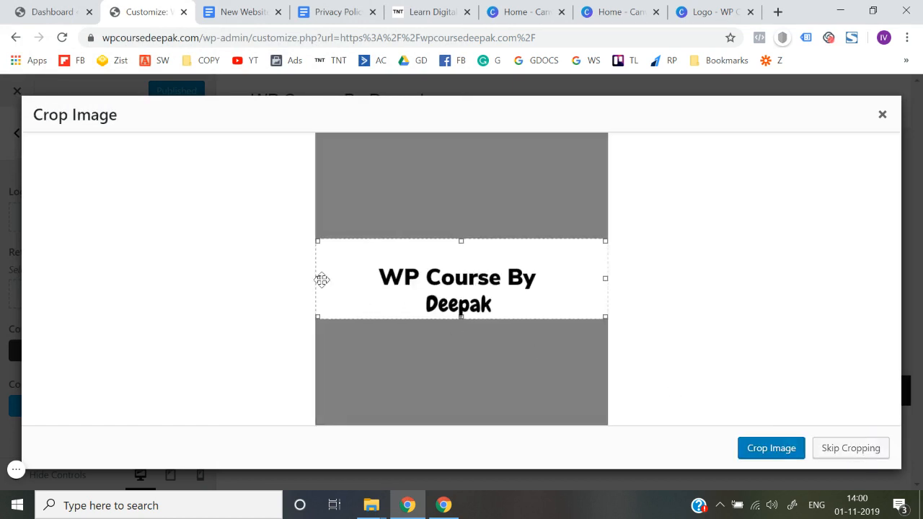
Step: Crop the logo image closely around the two lines of text
left_click_drag(317, 277, 344, 279)
left_click_drag(604, 277, 559, 282)
left_click_drag(453, 241, 452, 259)
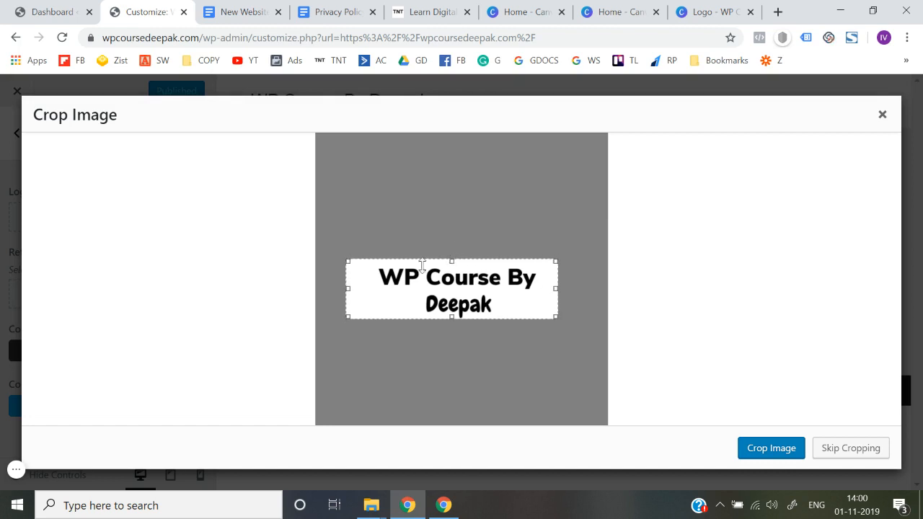
left_click_drag(346, 289, 354, 296)
left_click(775, 456)
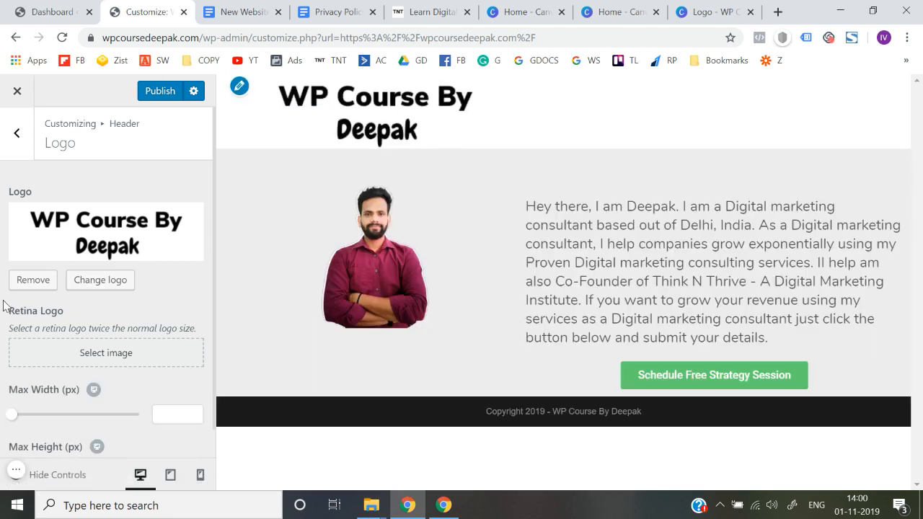
Step: Set the logo's maximum width to 171 px and publish the changes
scroll(3, 306, "down", 1)
left_click_drag(10, 383, 57, 392)
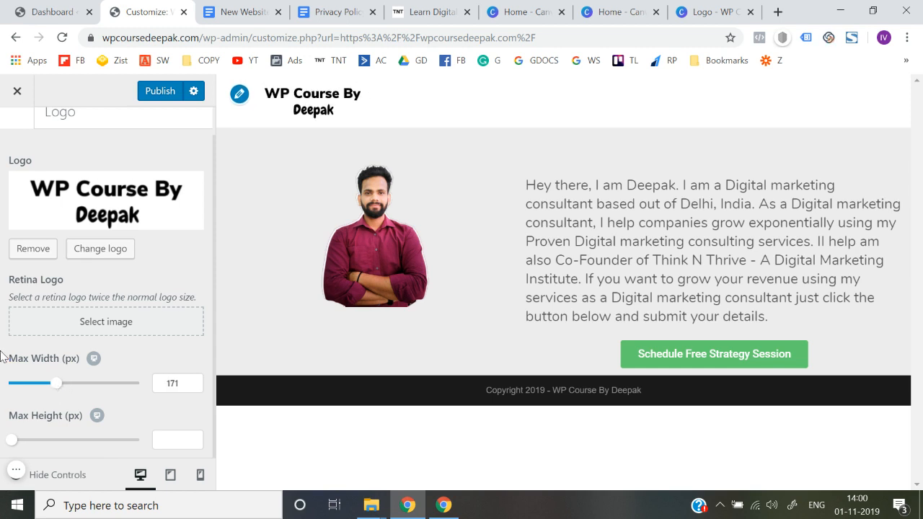
scroll(5, 357, "up", 1)
left_click(153, 97)
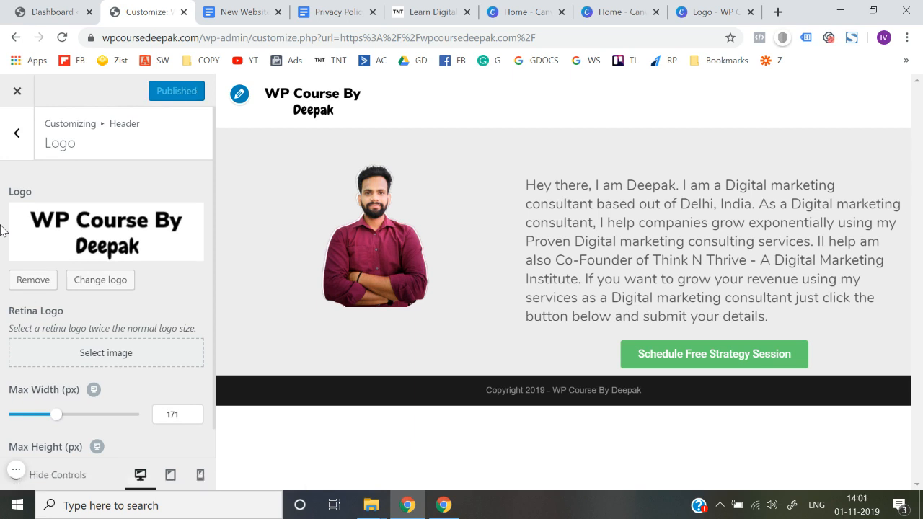
Step: Close the Customizer and reload the live homepage to check the new header logo
left_click(18, 97)
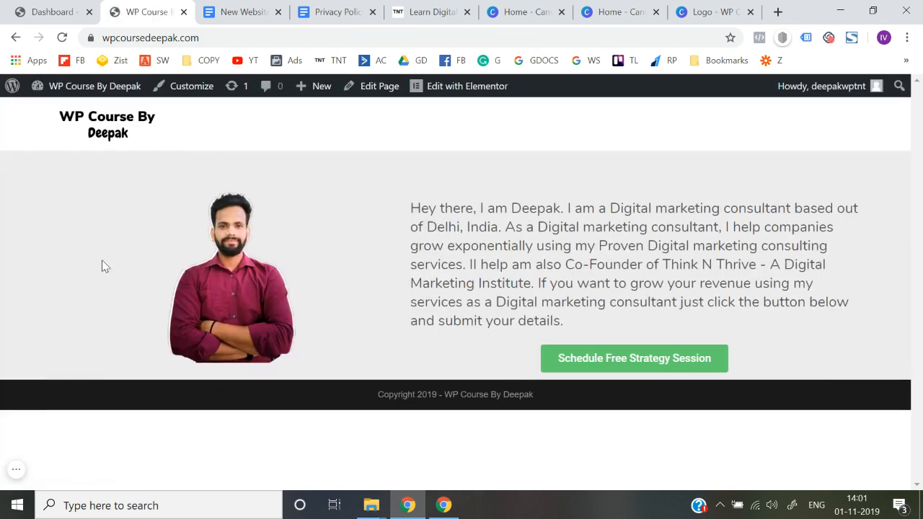
left_click(230, 39)
key("Return")
Step: Compare the homepage's header with the navigation menu on the Think N Thrive site
left_click(450, 10)
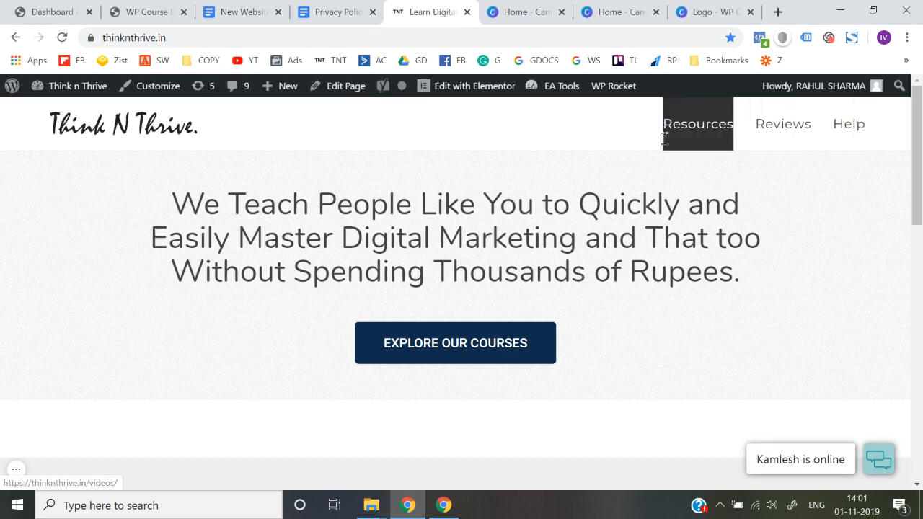
left_click(121, 8)
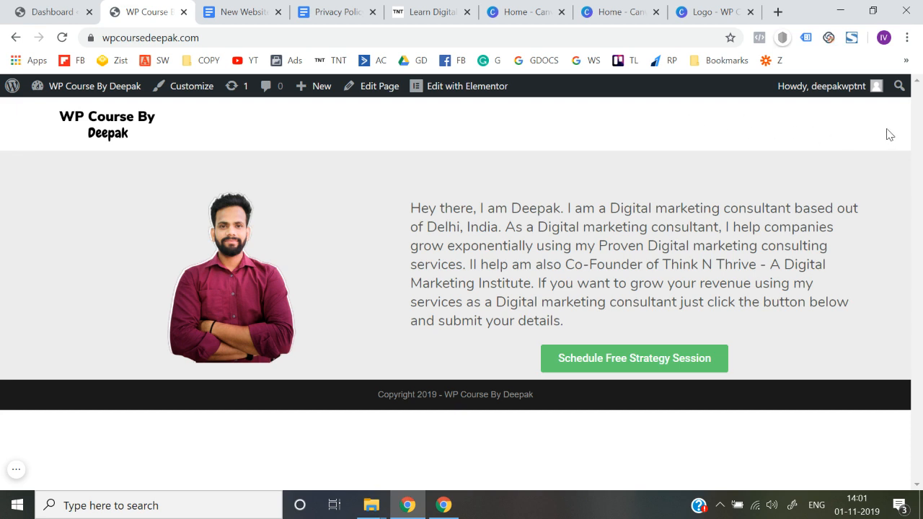
left_click(429, 11)
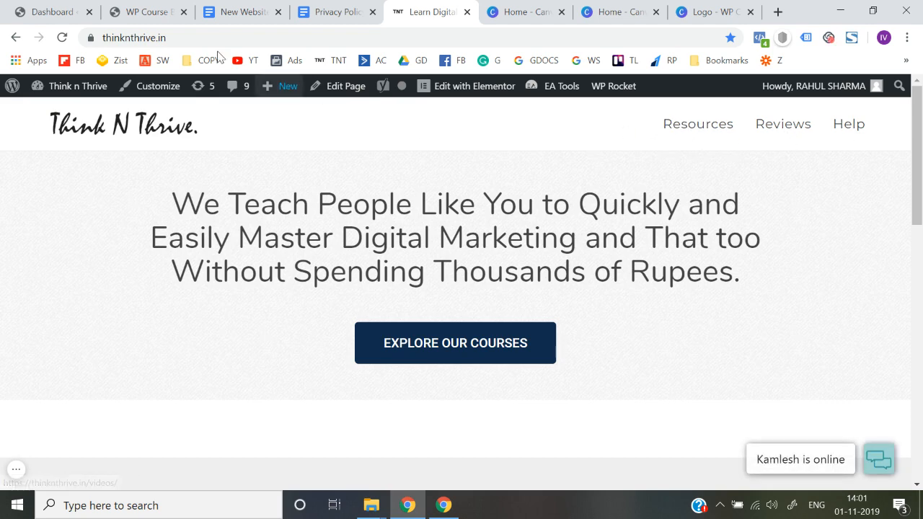
Step: Return to the WP Course site's dashboard and start a new page
left_click(67, 10)
left_click(155, 9)
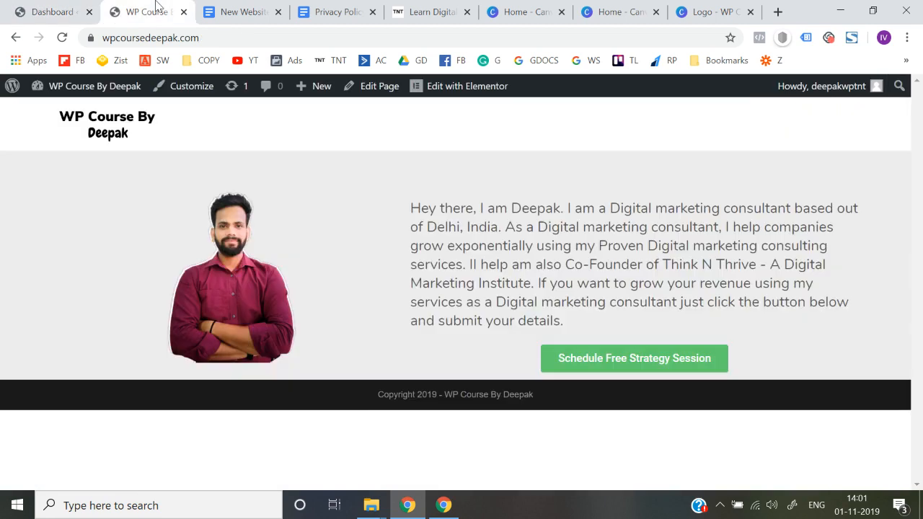
left_click(64, 11)
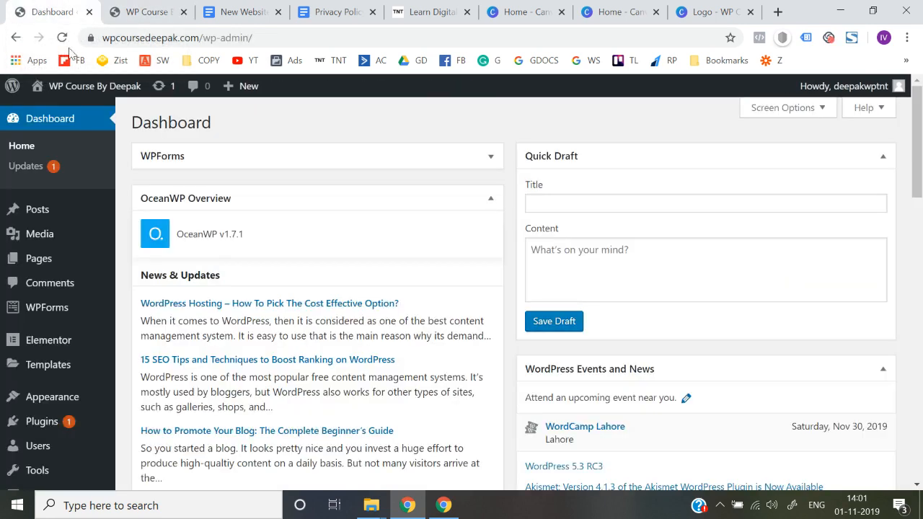
mouse_move(60, 264)
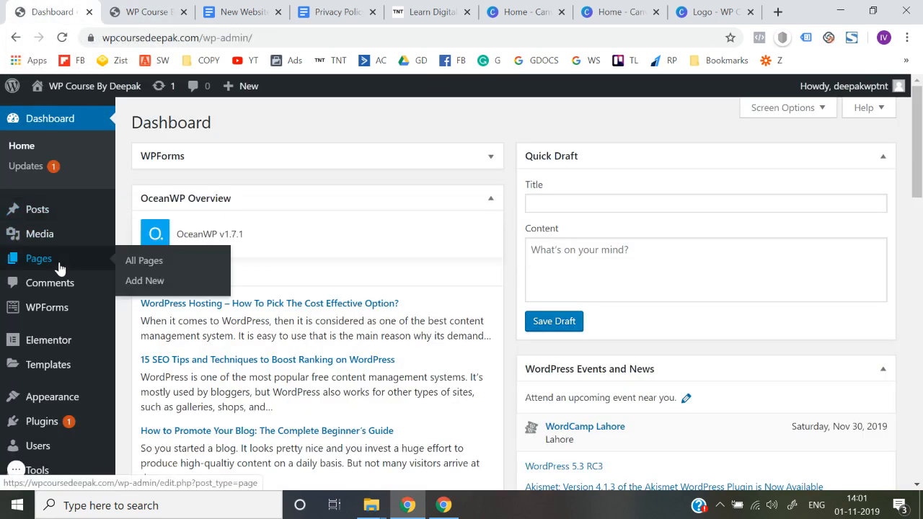
left_click(152, 281)
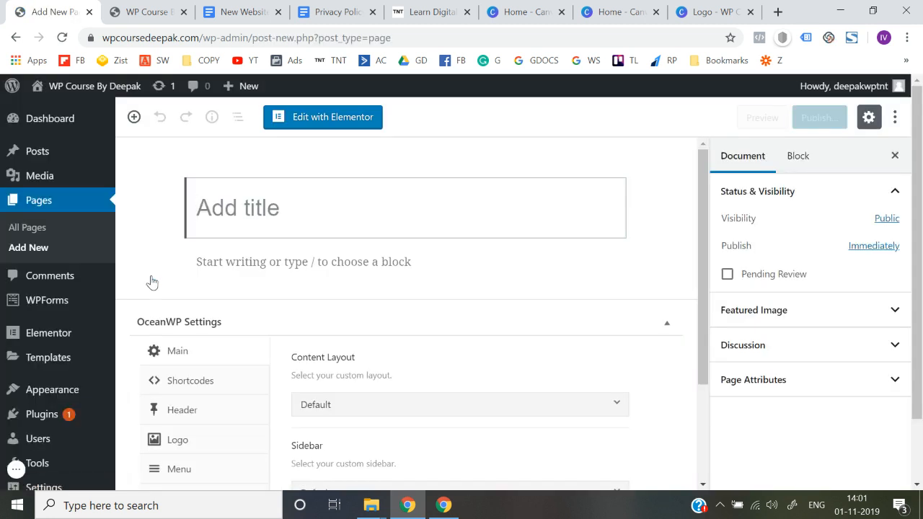
left_click(155, 10)
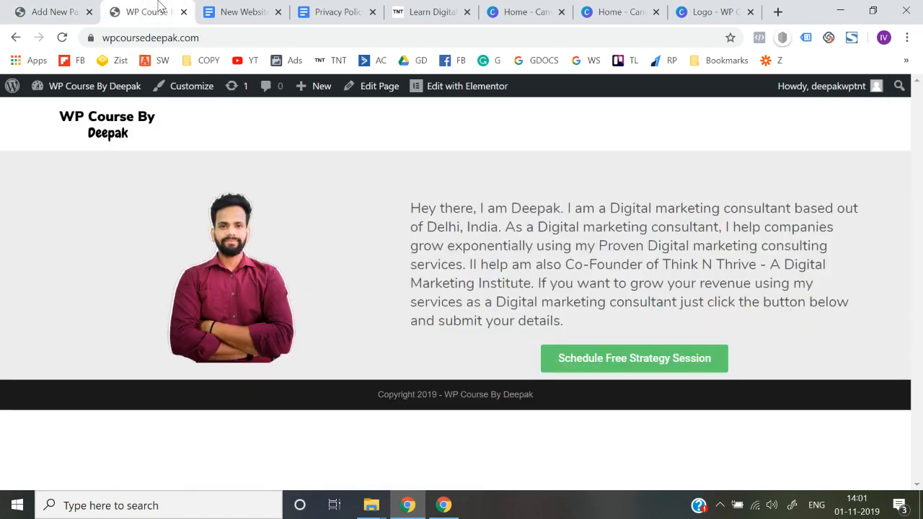
left_click(82, 9)
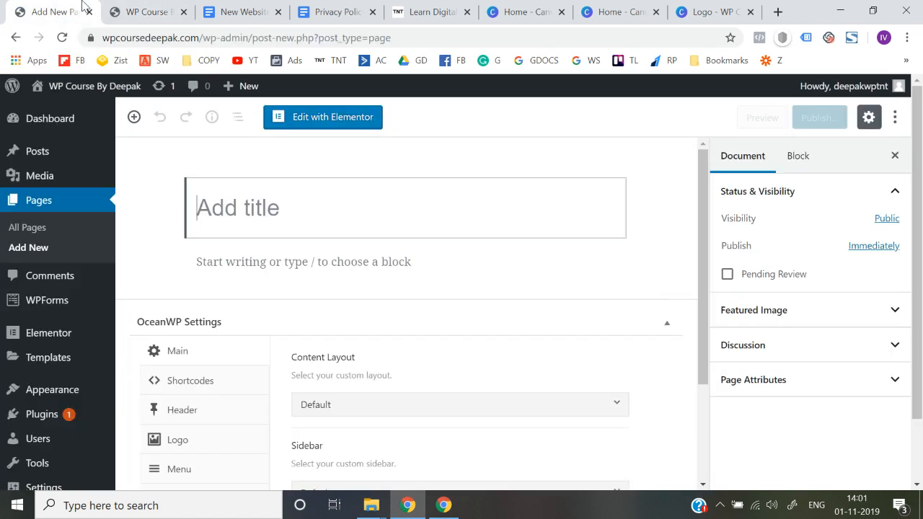
left_click(147, 7)
left_click(70, 6)
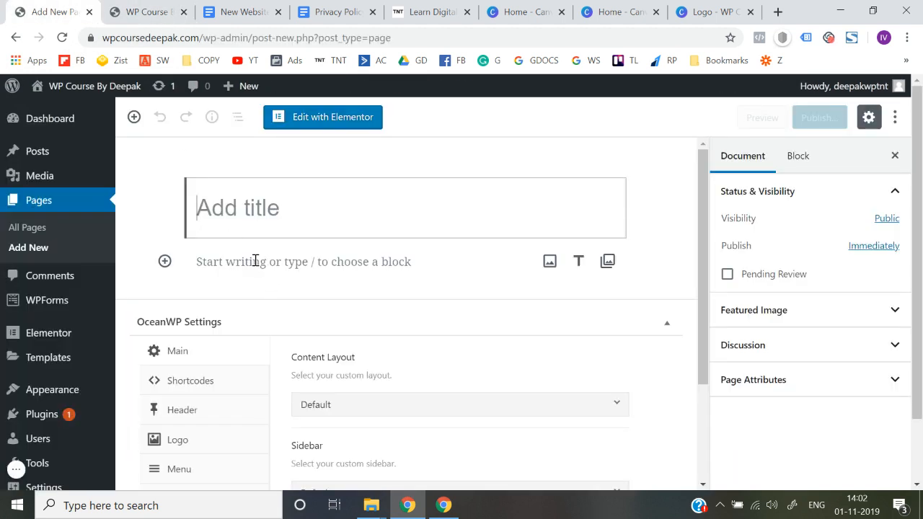
Step: Title the new page "About us" and publish it without any content
type("About")
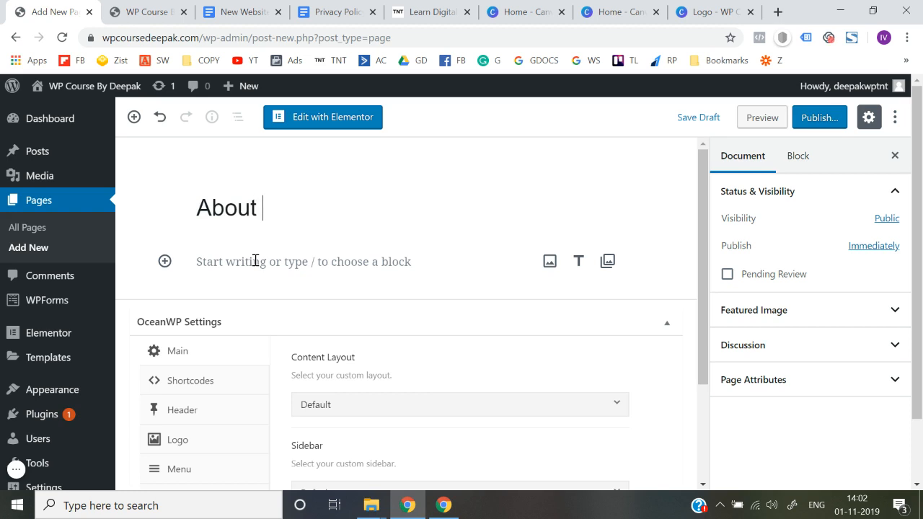
type(" us")
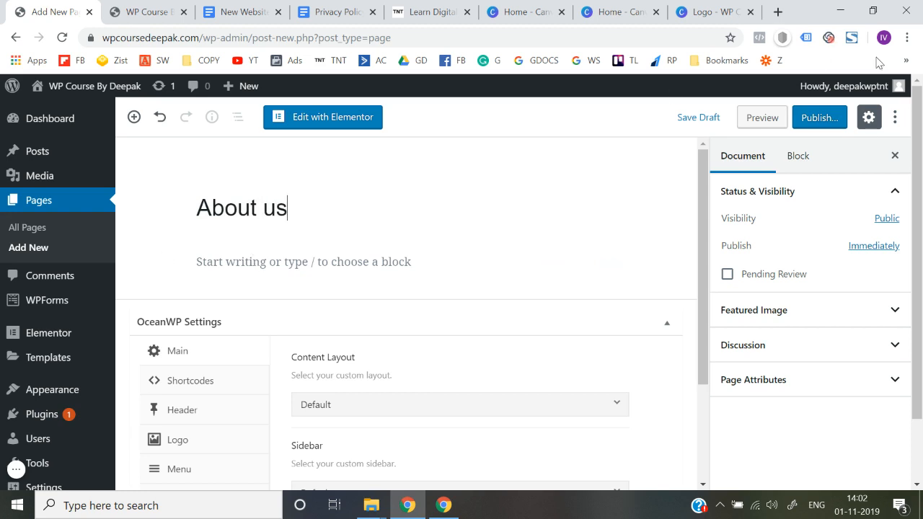
left_click(818, 117)
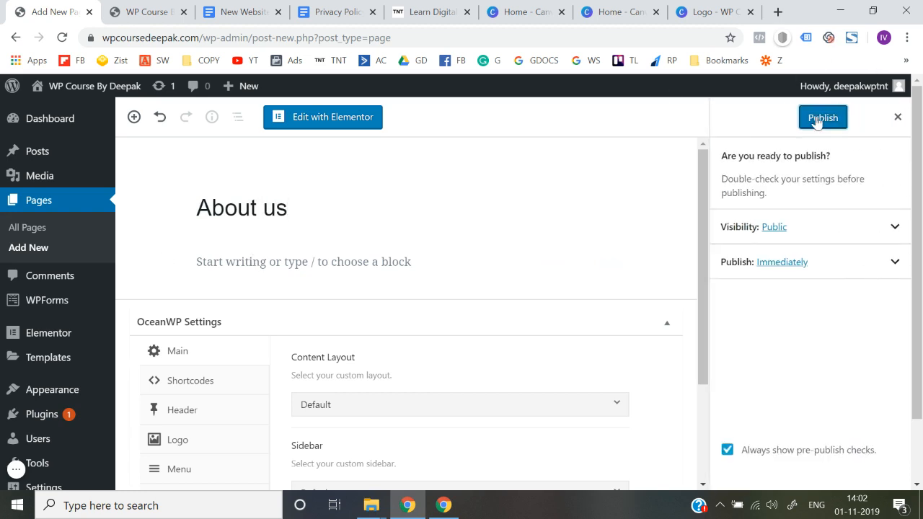
left_click(822, 119)
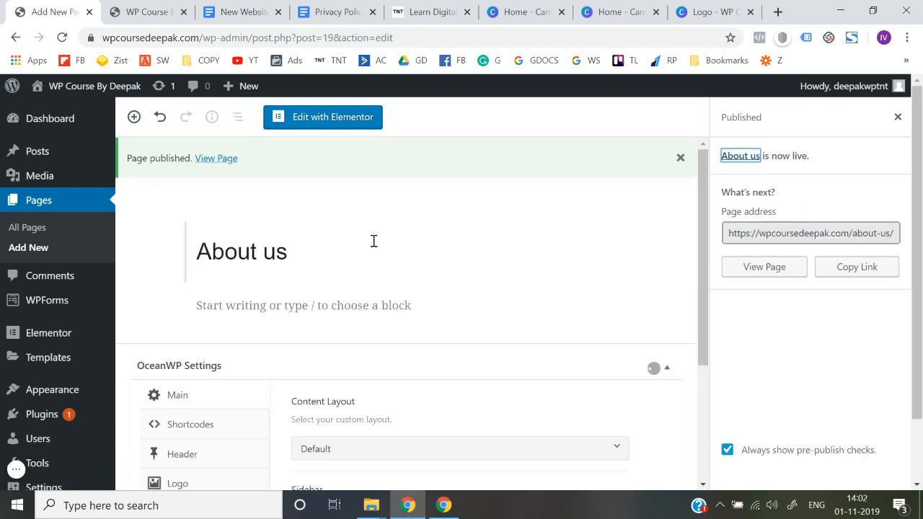
Step: Create another blank page titled "Contact us" and publish it
left_click(29, 248)
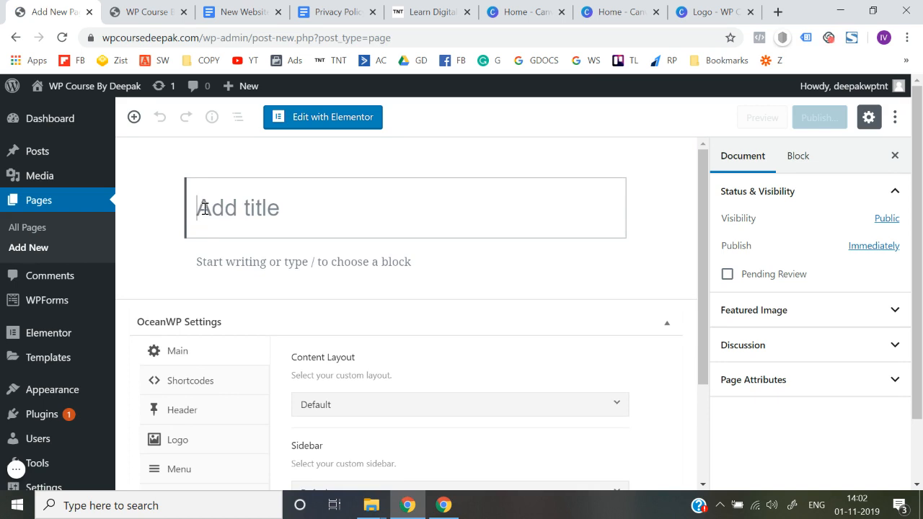
type("Contac")
type("t is")
type("us")
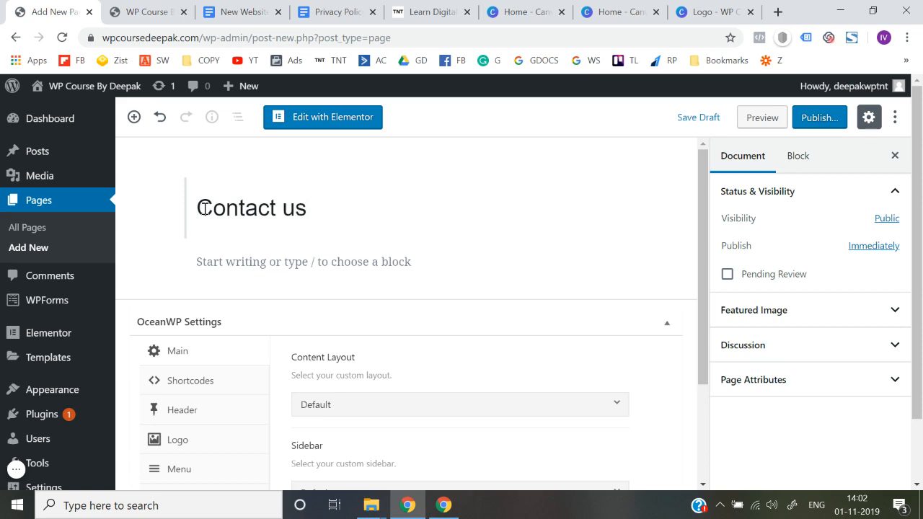
left_click(806, 123)
left_click(806, 127)
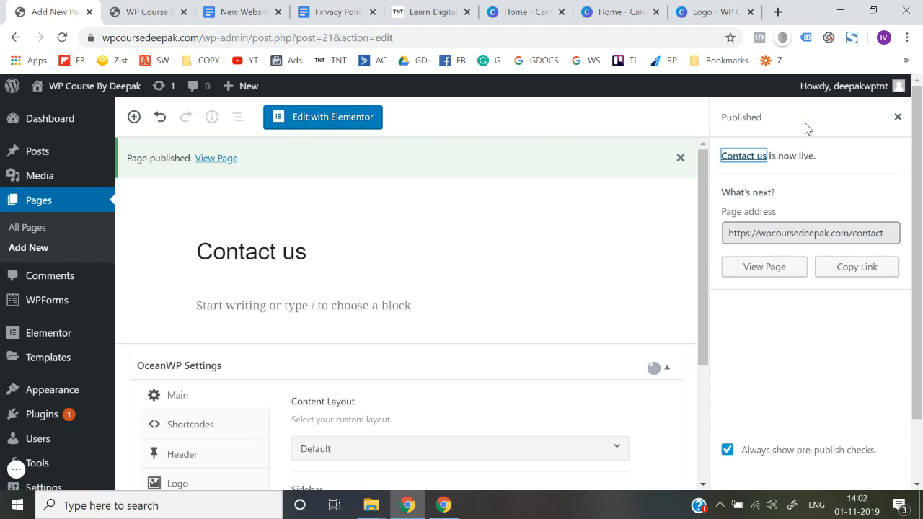
Step: Add a blank page titled "Blog" and publish it
left_click(29, 249)
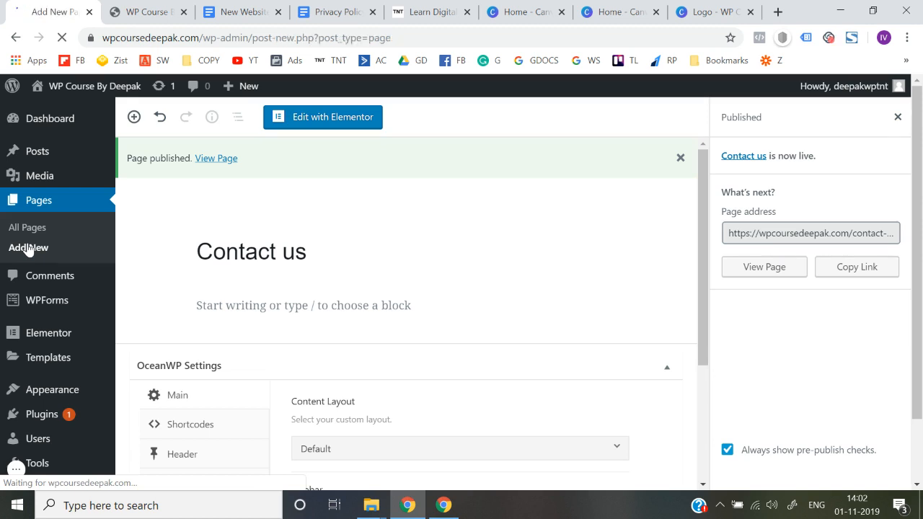
type("Blog")
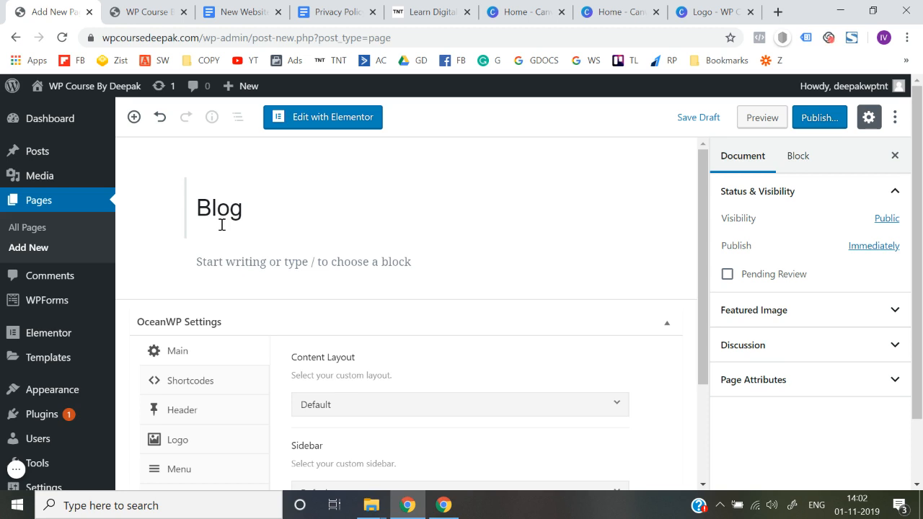
left_click(820, 119)
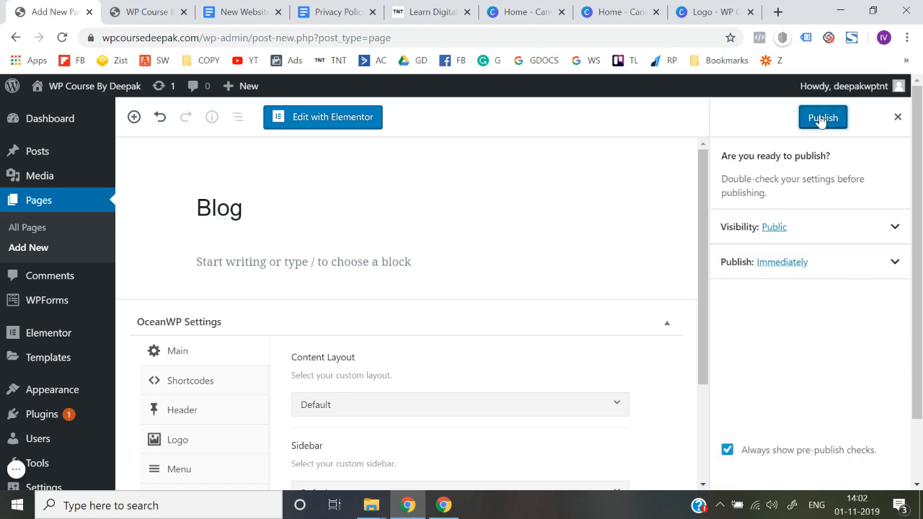
left_click(821, 120)
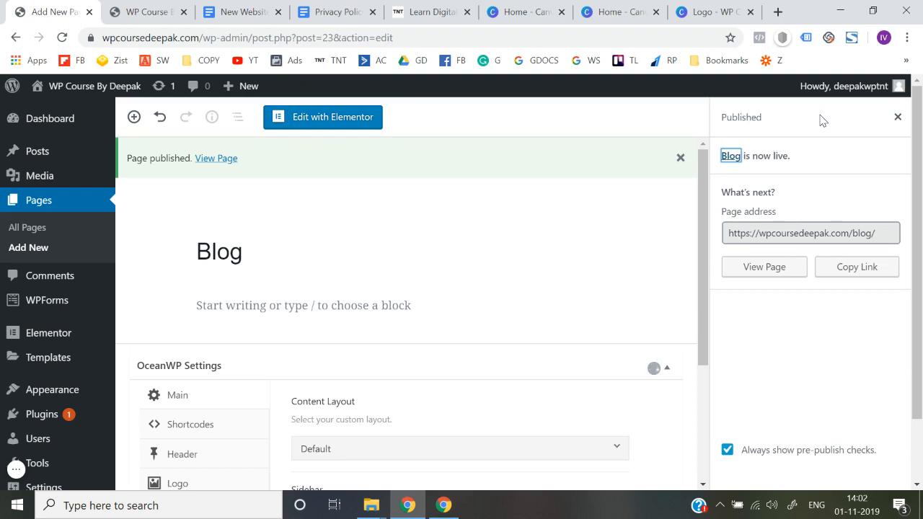
Step: Add a blank page titled "Courses" and publish it
left_click(38, 250)
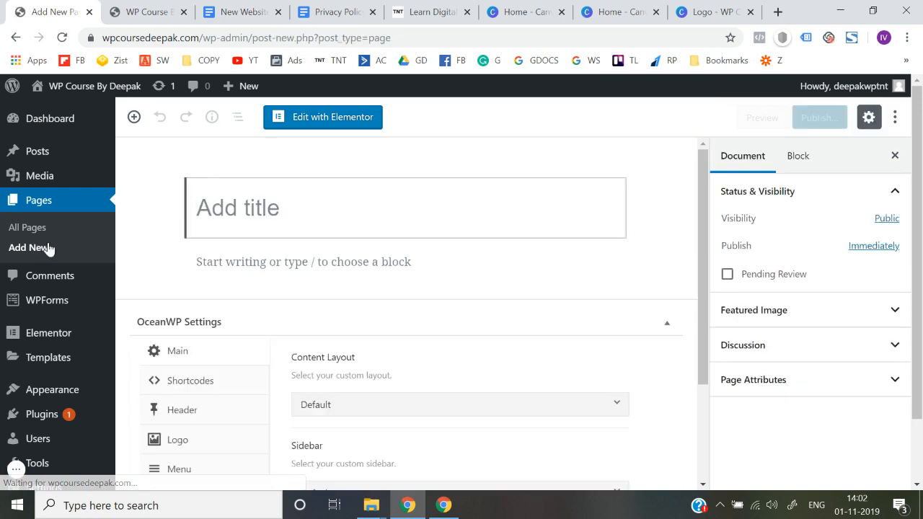
type("Courses")
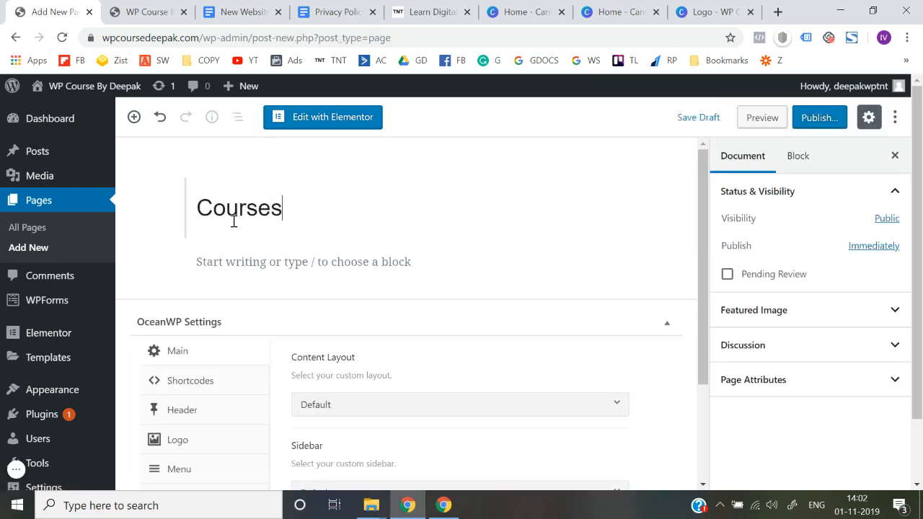
left_click(827, 119)
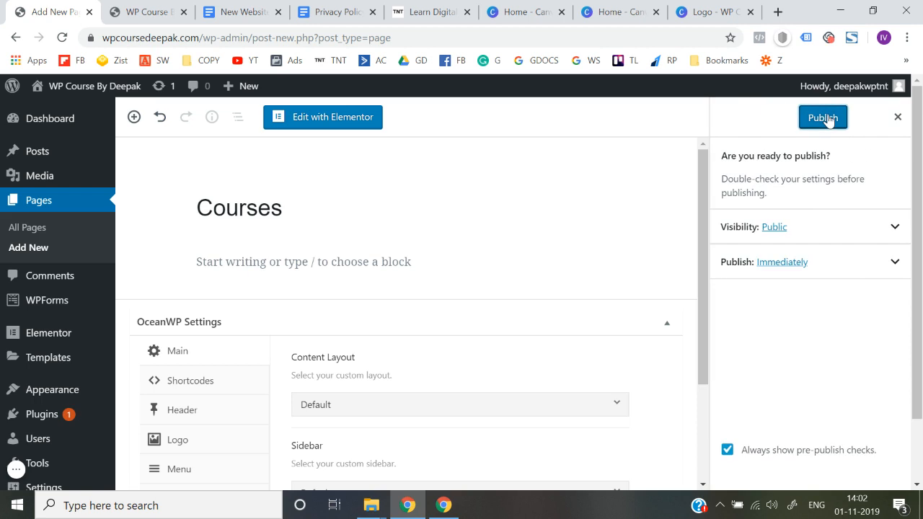
left_click(827, 119)
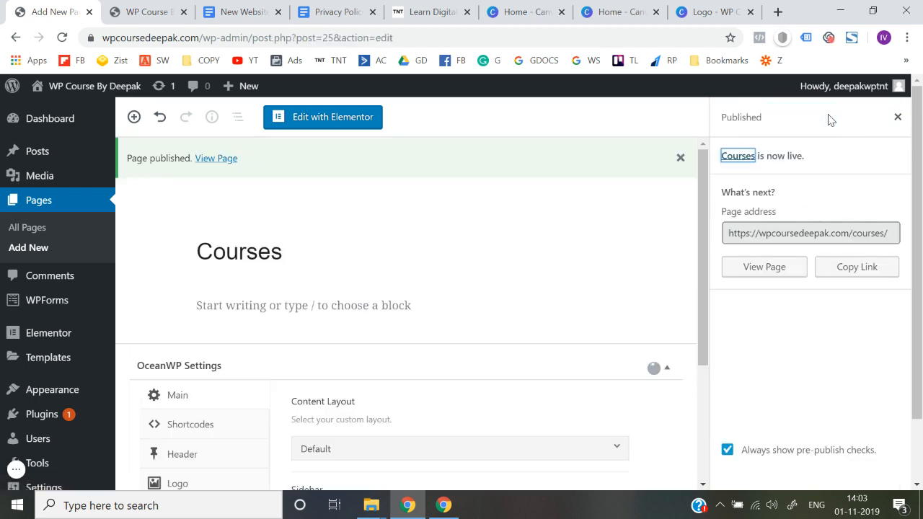
Step: Open the list of all pages and compare the homepage's header with the Think N Thrive site's header menu
left_click(30, 230)
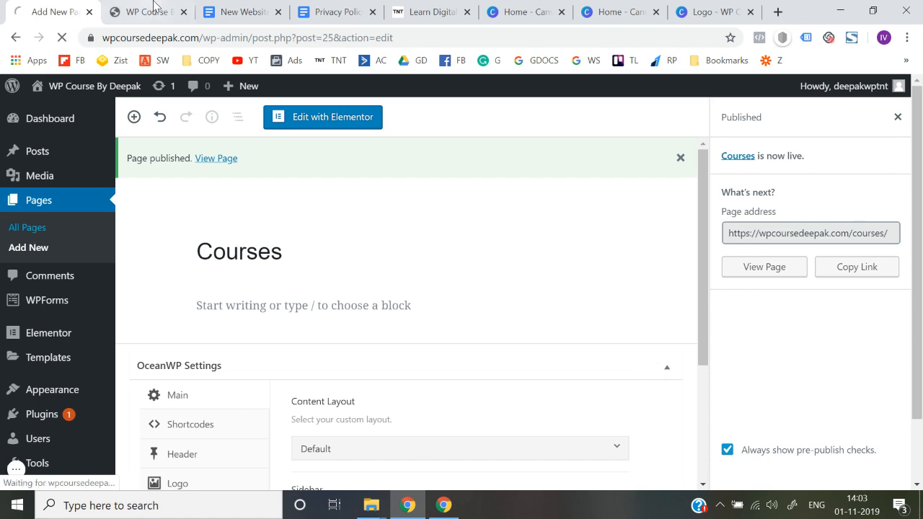
left_click(153, 10)
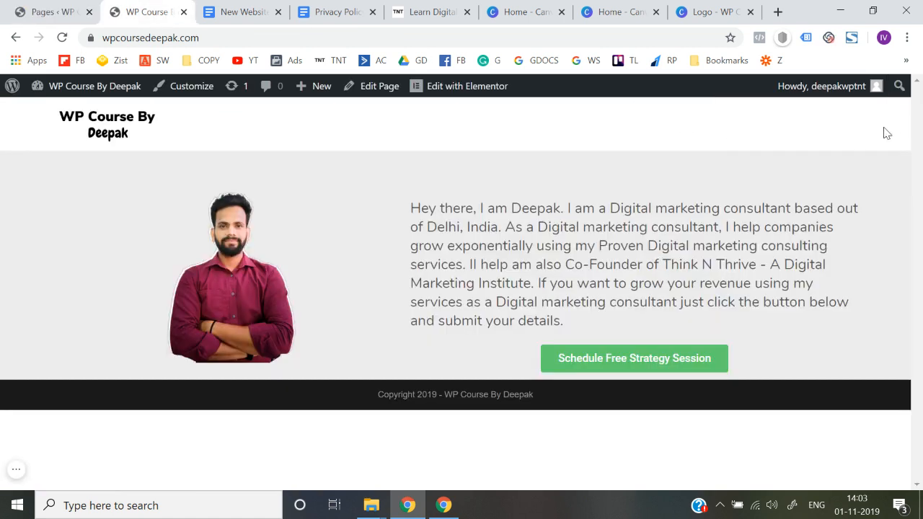
left_click(432, 9)
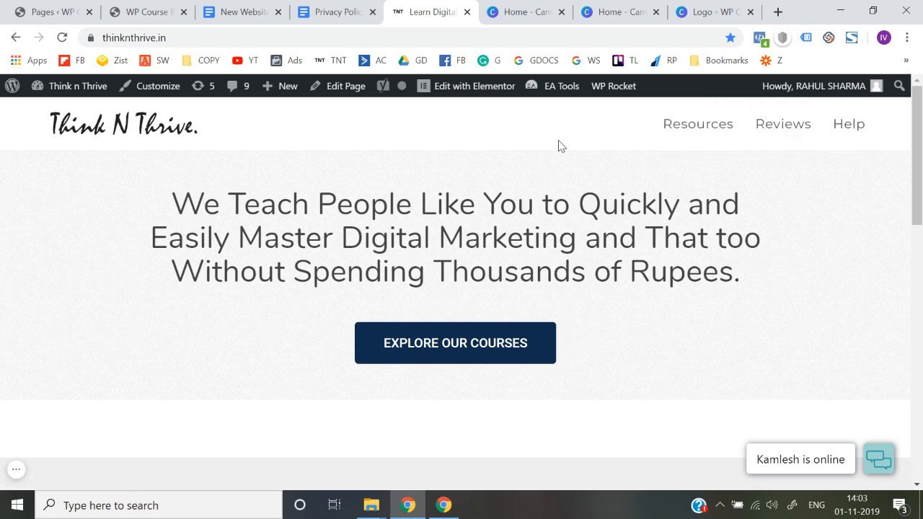
left_click(157, 10)
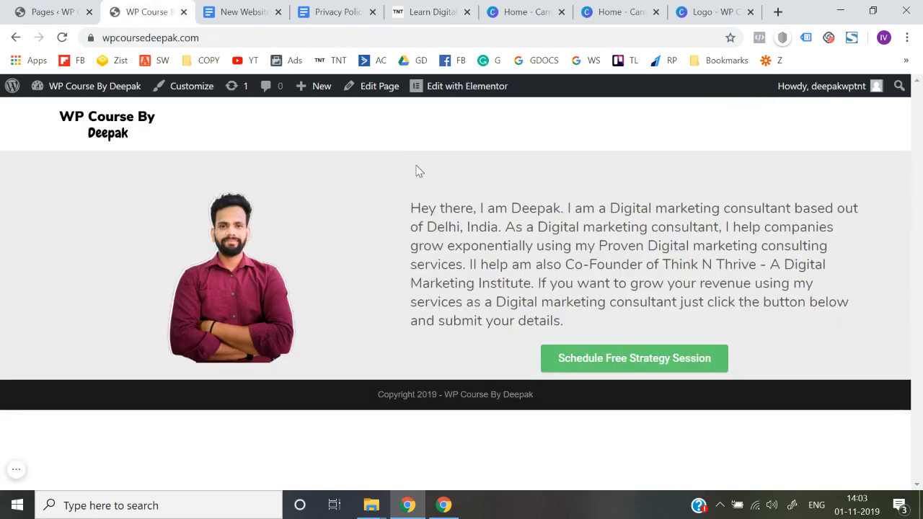
left_click(45, 12)
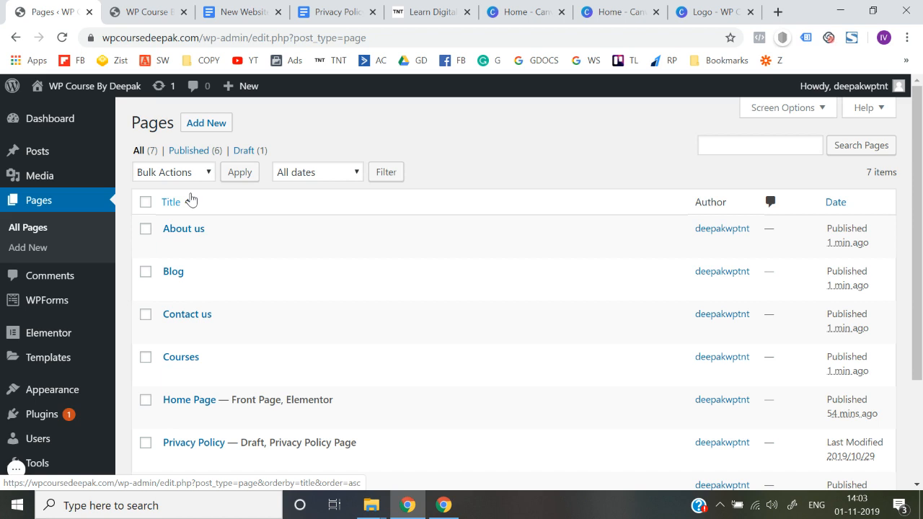
Step: Create a navigation menu named "Header Menu" in the site's menu management
mouse_move(81, 317)
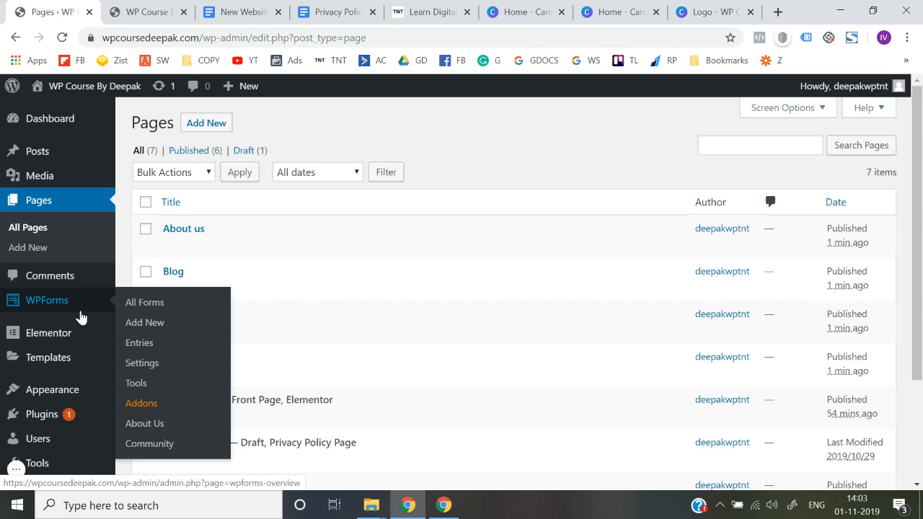
scroll(37, 356, "down", 1)
mouse_move(38, 355)
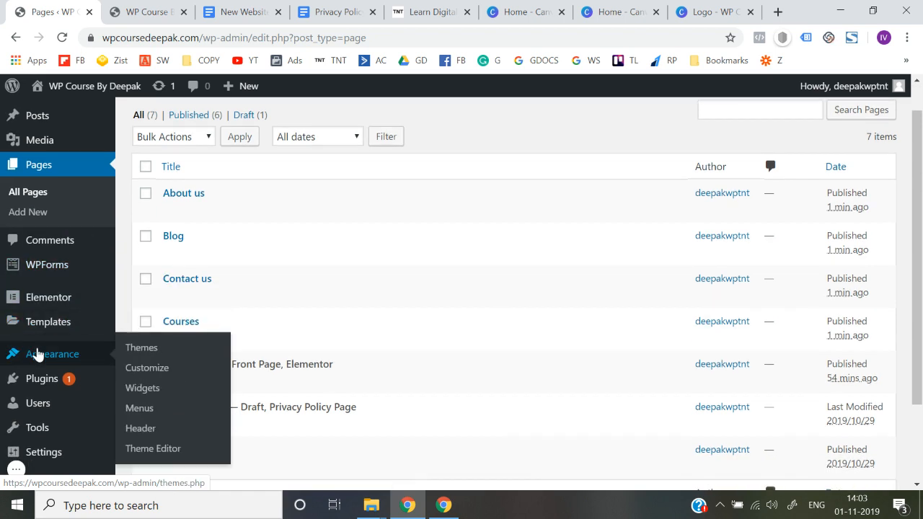
scroll(37, 355, "down", 1)
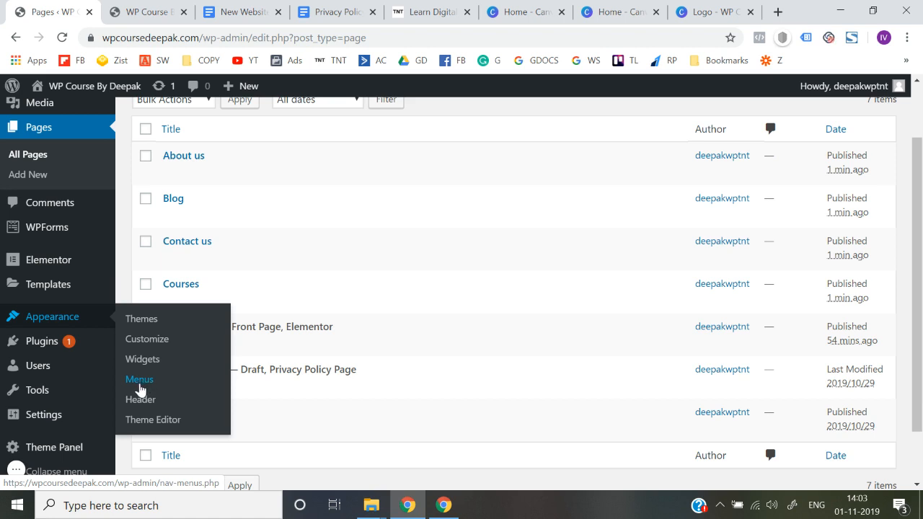
left_click(141, 387)
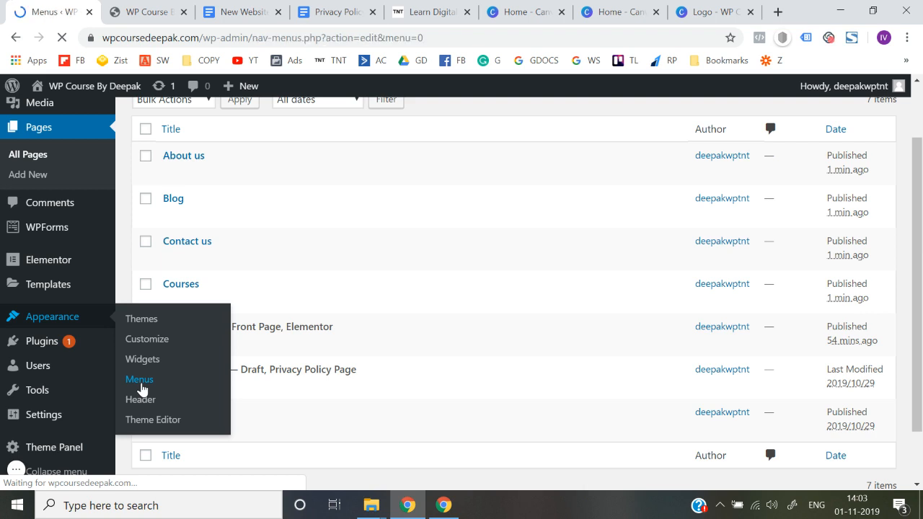
scroll(450, 318, "down", 1)
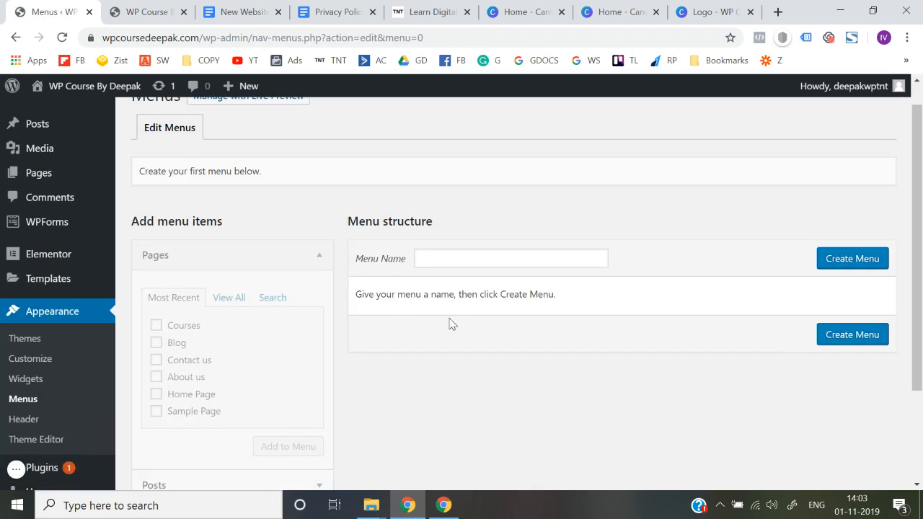
left_click(440, 260)
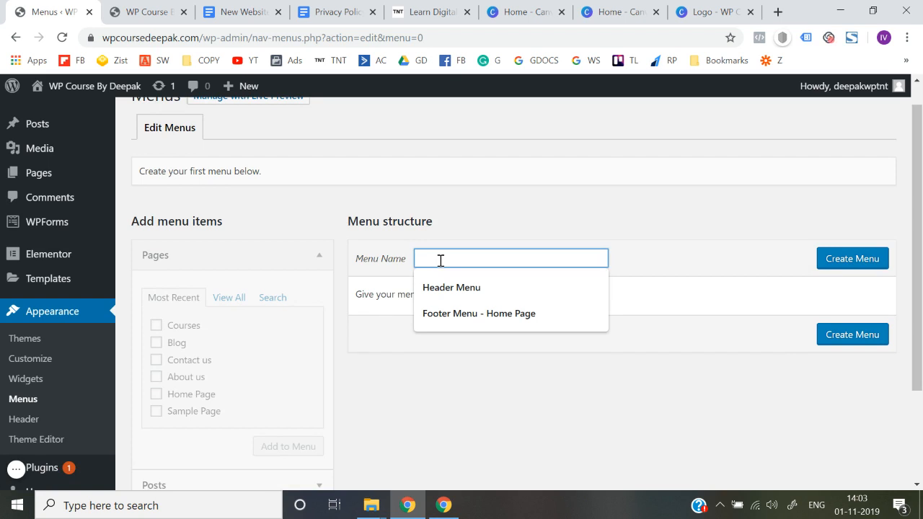
type("Headr")
key("BackSpace")
type("er Menu")
left_click(858, 267)
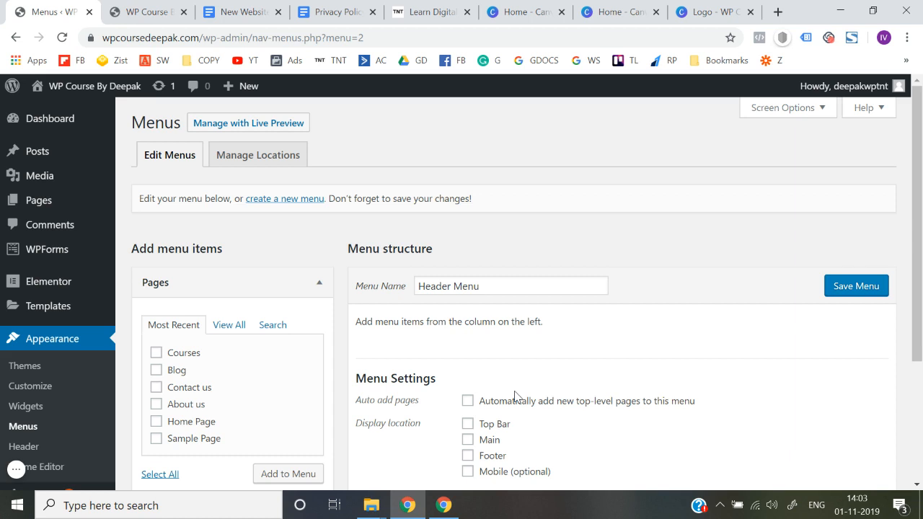
scroll(515, 396, "down", 1)
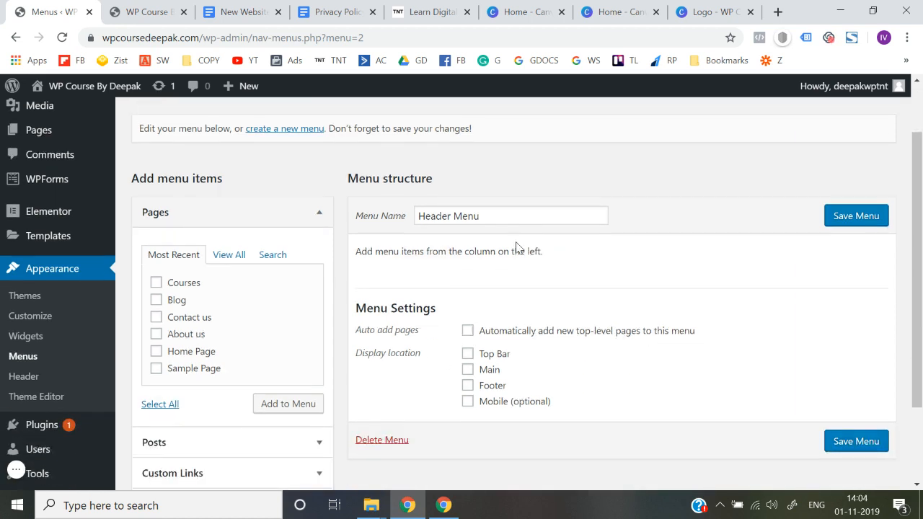
Step: Add the Courses, Blog, Contact us and About us pages to the Header Menu, and place About us above Contact us
scroll(255, 323, "down", 1)
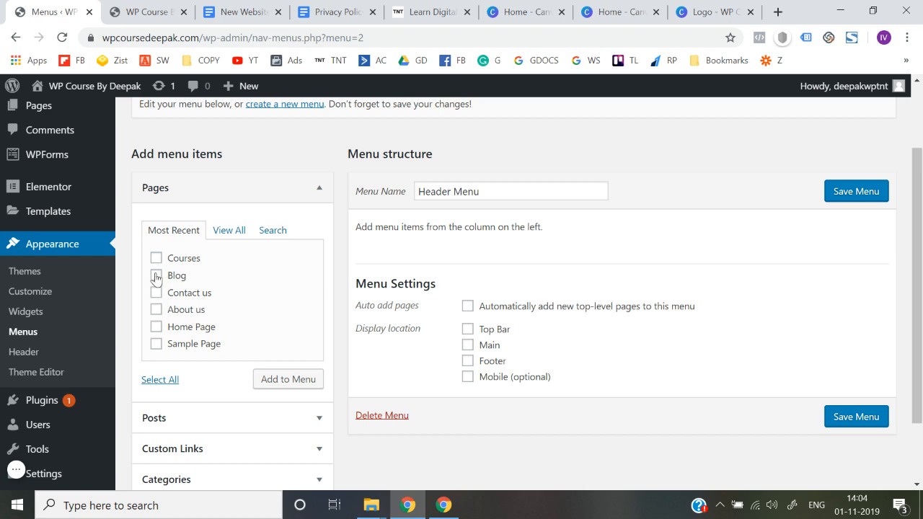
left_click(157, 259)
left_click(156, 293)
left_click(156, 311)
left_click(286, 385)
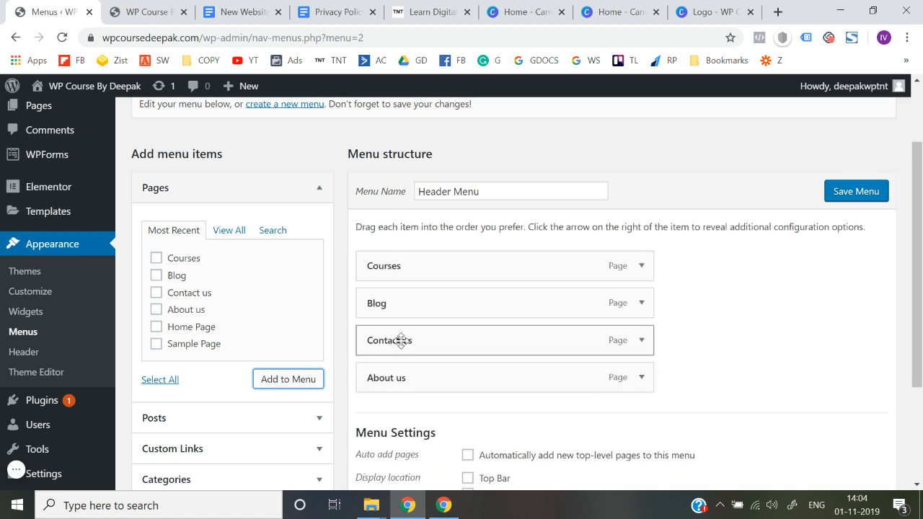
left_click_drag(391, 375, 391, 300)
Step: Assign the Header Menu to the Main display location and save the menu
scroll(694, 315, "down", 1)
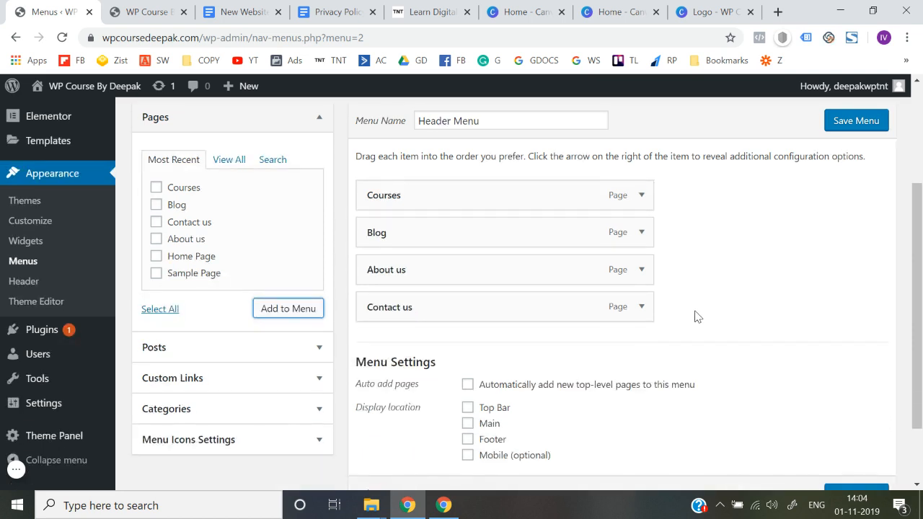
scroll(375, 447, "down", 1)
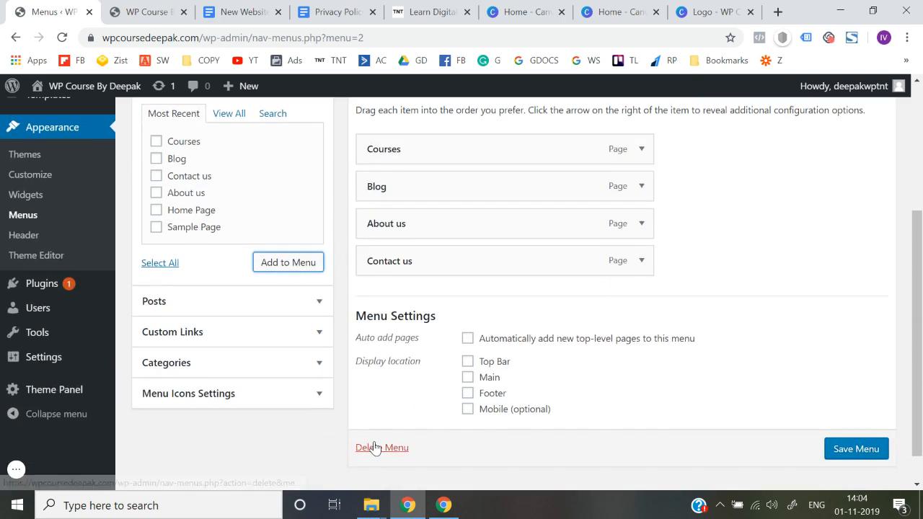
left_click(468, 378)
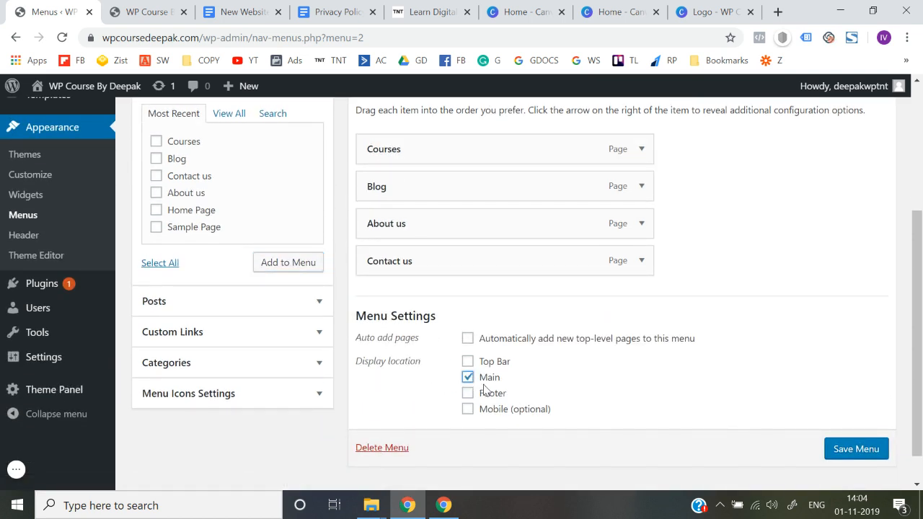
left_click(858, 449)
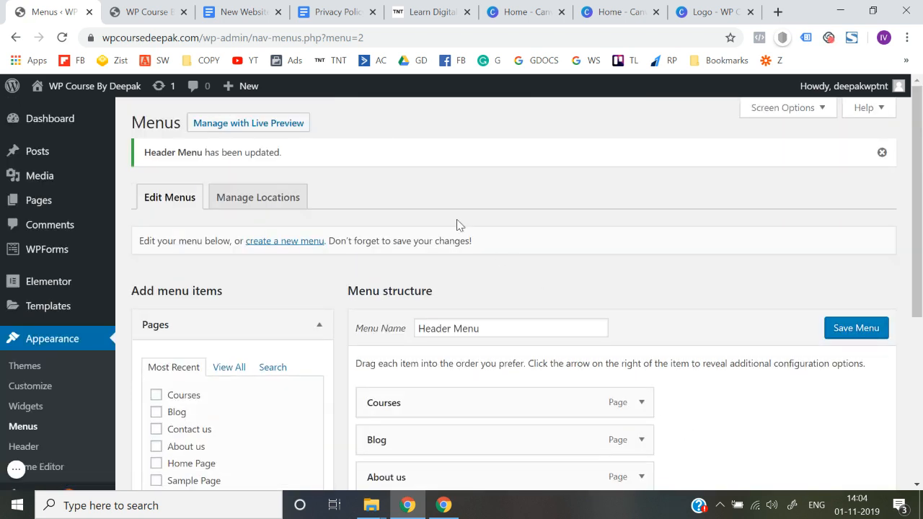
Step: Reload the live homepage and check where the Courses and Blog links in the header menu lead
left_click(143, 7)
left_click(220, 37)
key("Return")
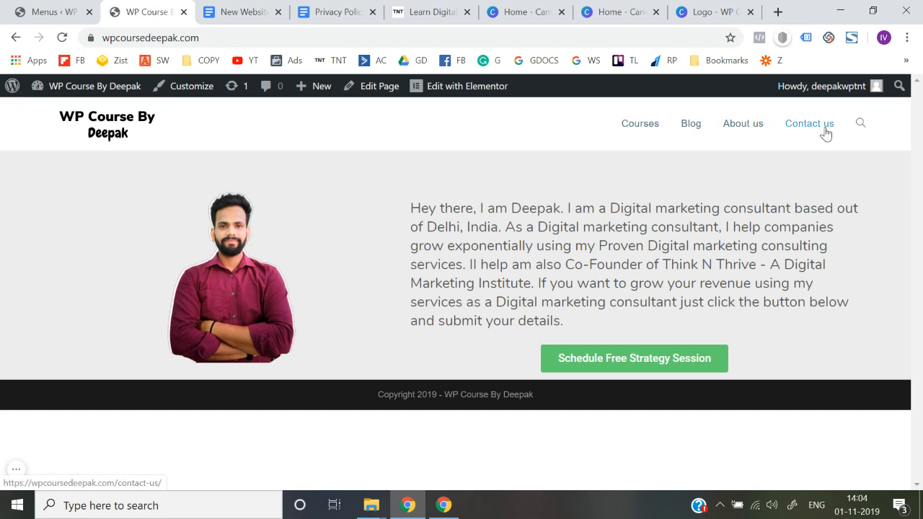
left_click(643, 129)
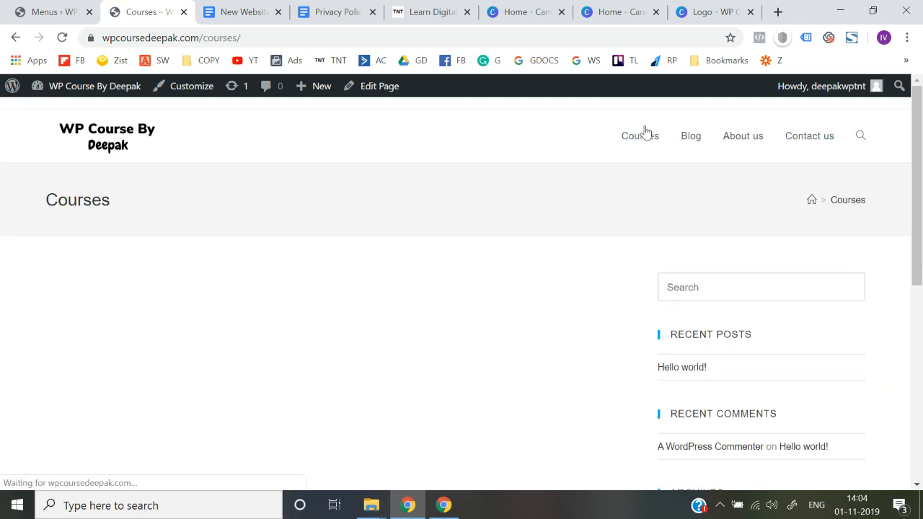
scroll(424, 354, "down", 5)
scroll(425, 357, "up", 5)
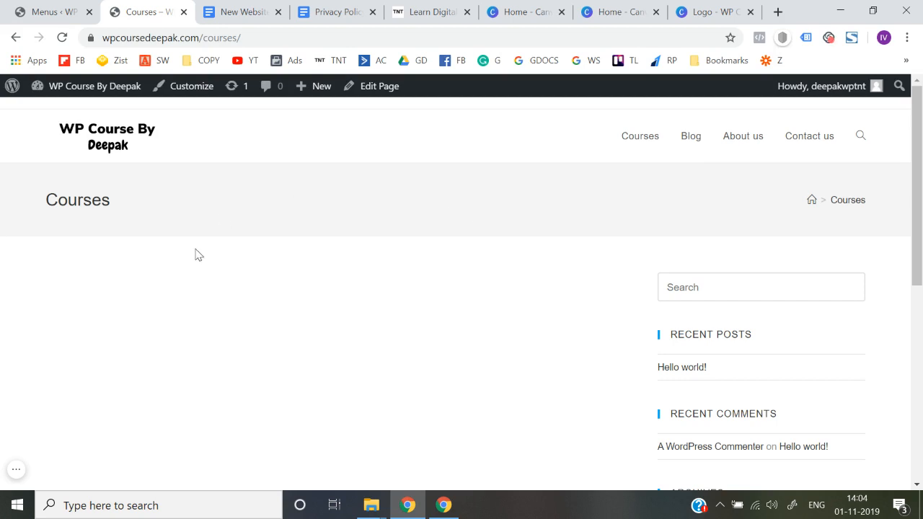
left_click(15, 37)
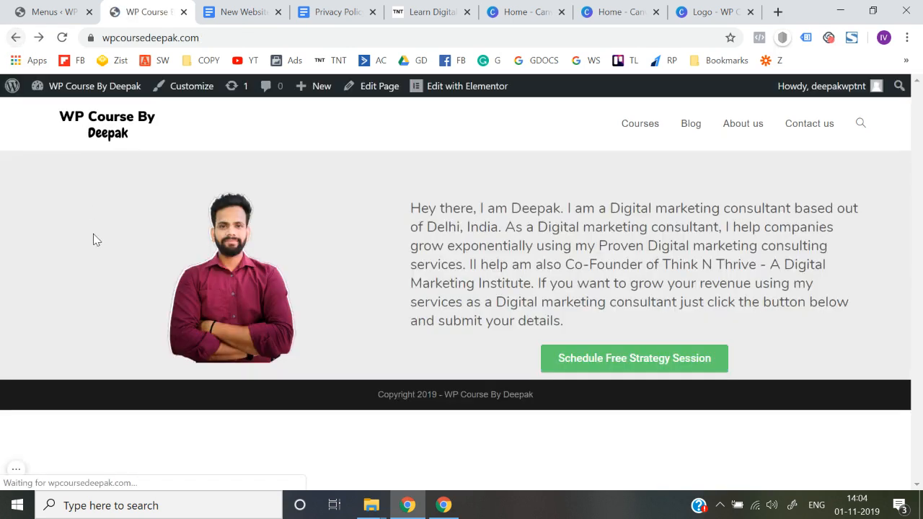
left_click(687, 125)
scroll(439, 242, "down", 5)
scroll(438, 241, "up", 5)
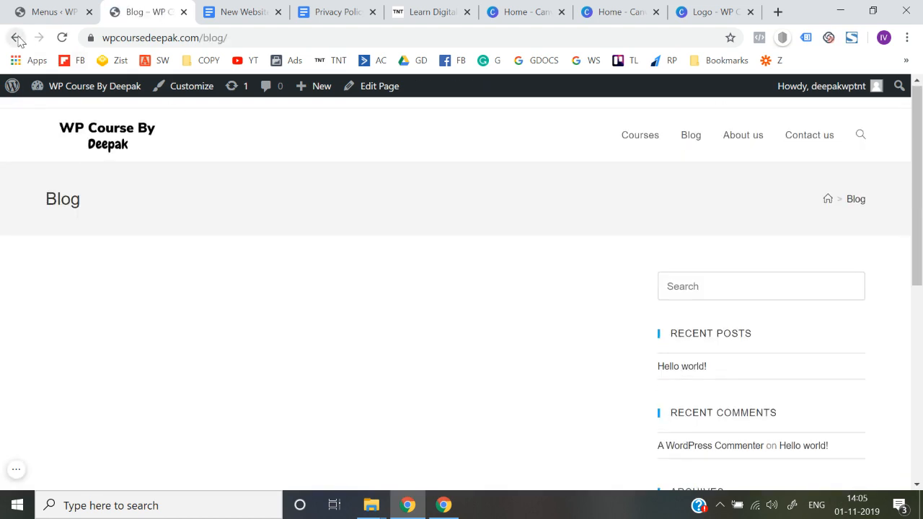
Step: Check the pages behind the About us and Contact us header links, and return to the homepage through the logo
left_click(16, 37)
left_click(752, 131)
scroll(473, 238, "down", 5)
scroll(473, 237, "up", 5)
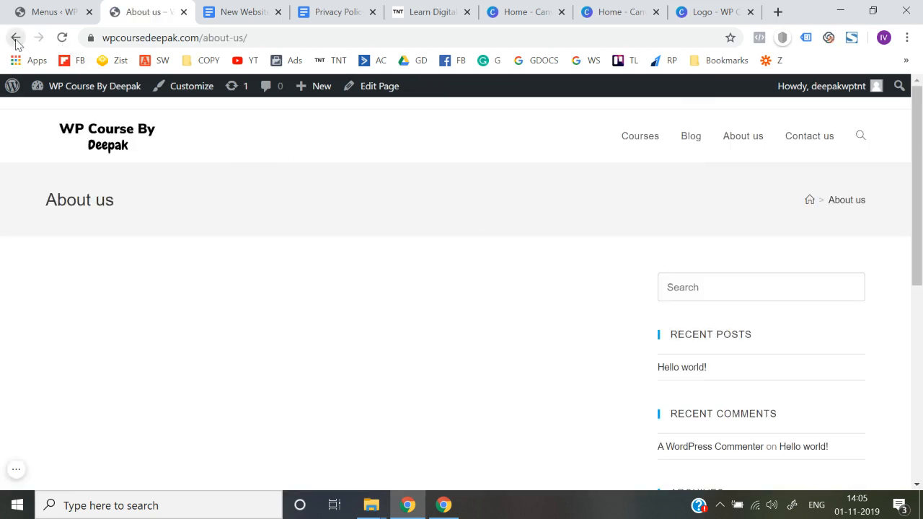
left_click(16, 38)
left_click(810, 130)
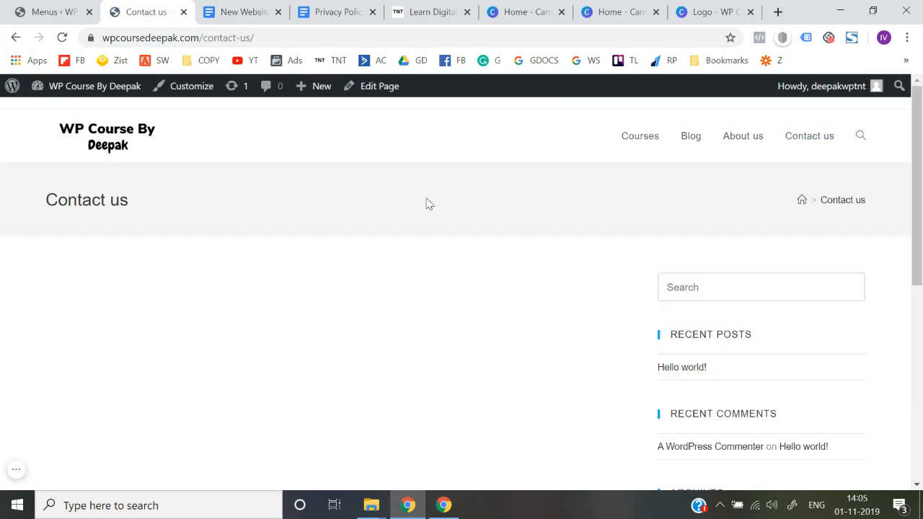
left_click(91, 146)
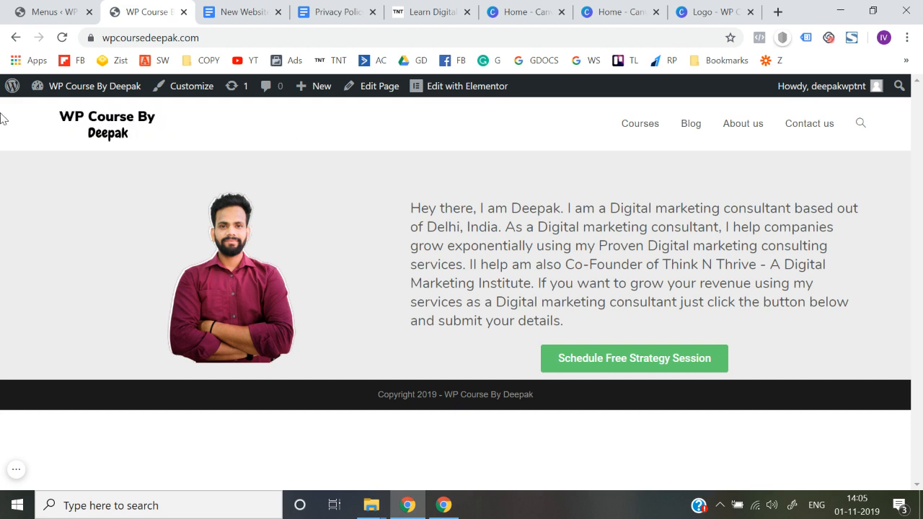
Step: Open the header's General settings in the theme customizer for the homepage and review the available options
left_click(191, 88)
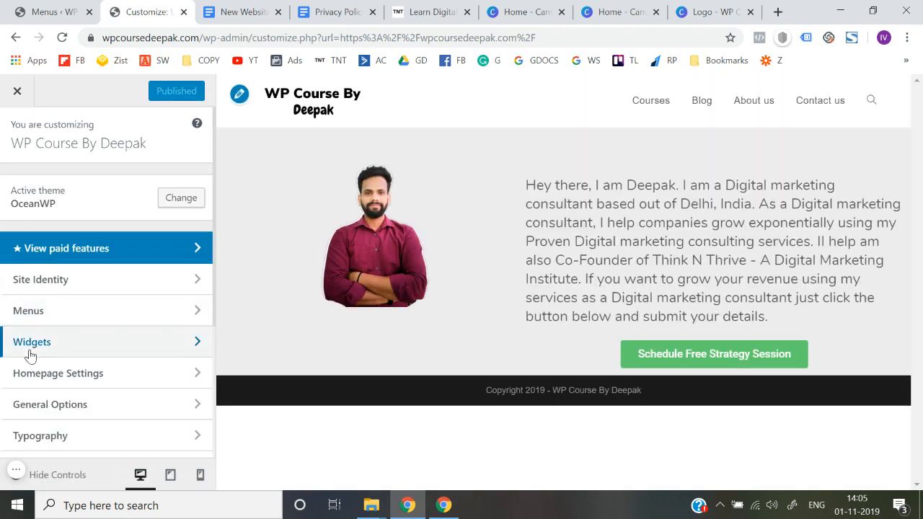
scroll(30, 356, "down", 2)
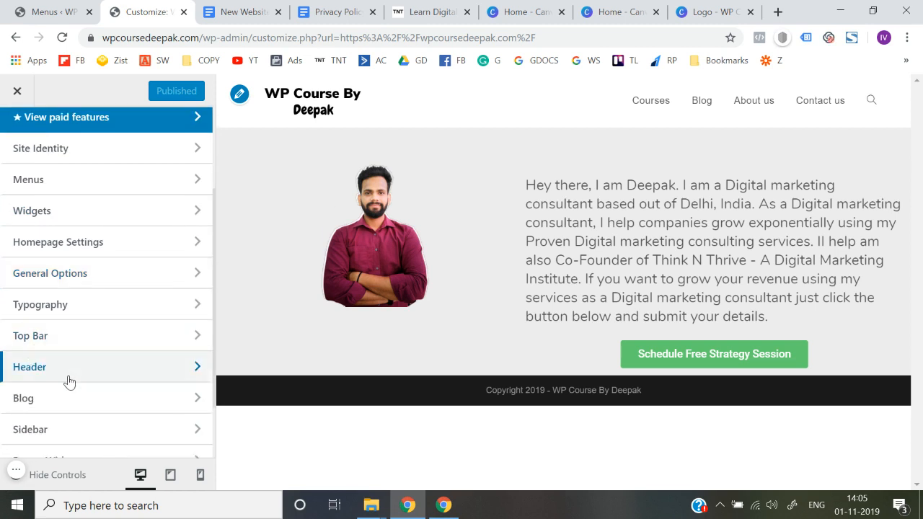
left_click(68, 381)
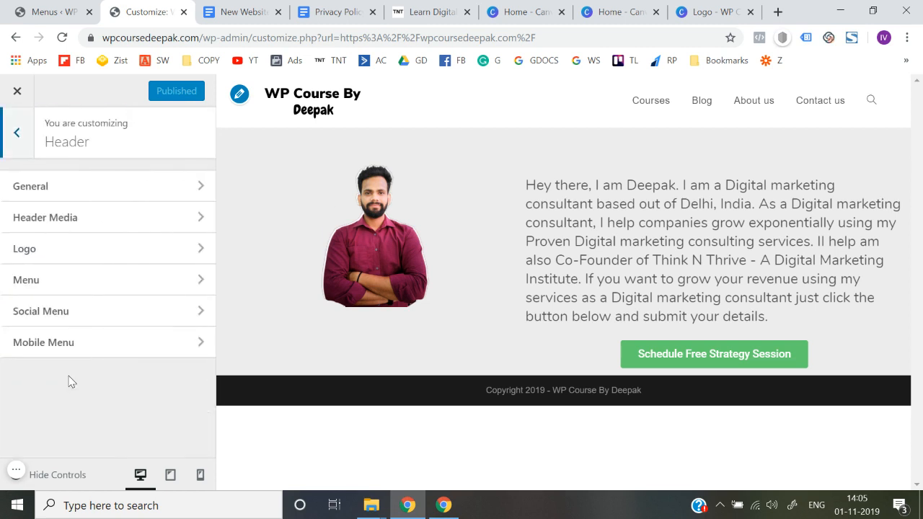
left_click(140, 189)
scroll(2, 310, "down", 2)
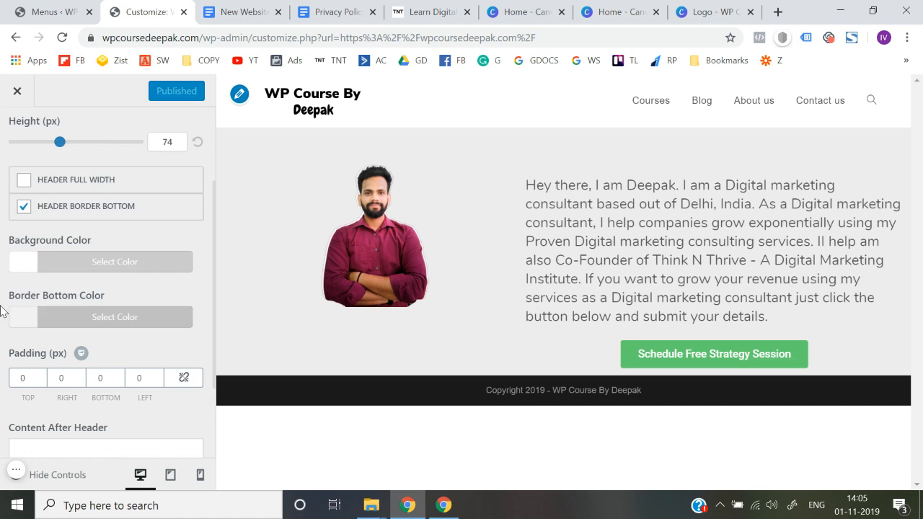
scroll(2, 310, "up", 2)
scroll(2, 303, "down", 4)
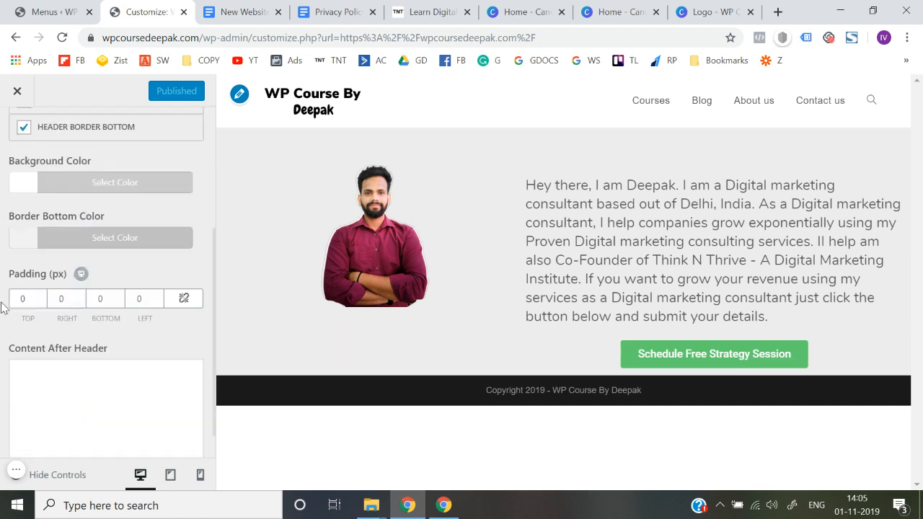
Step: Try the red, green, blue and purple presets and a custom pinkish red as the header's background color
left_click(22, 156)
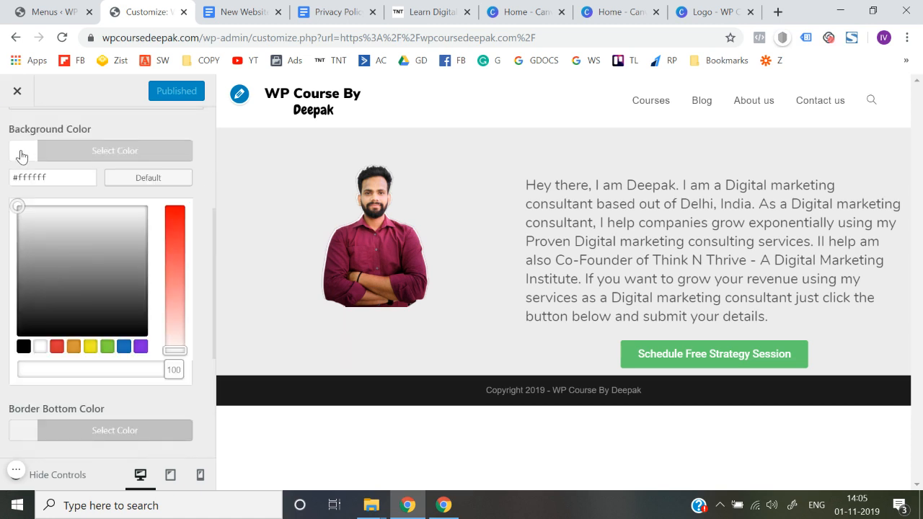
left_click(57, 347)
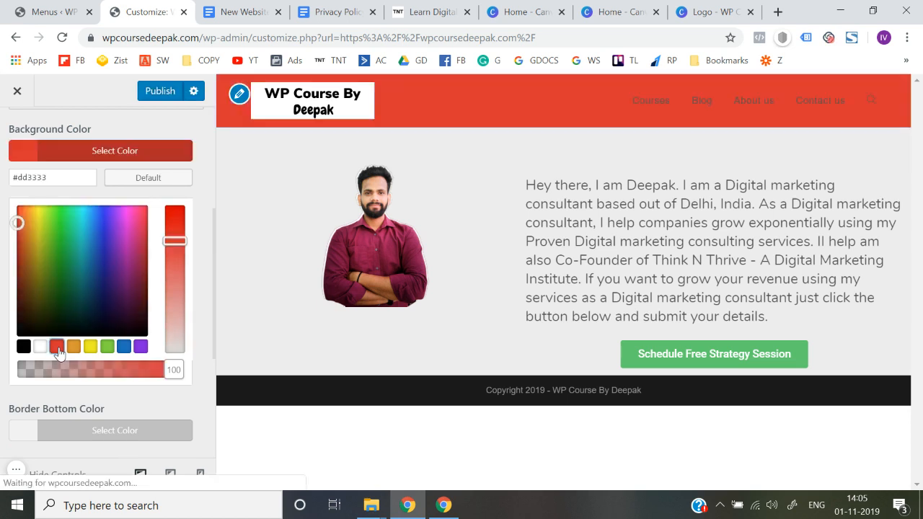
left_click(107, 347)
left_click(124, 347)
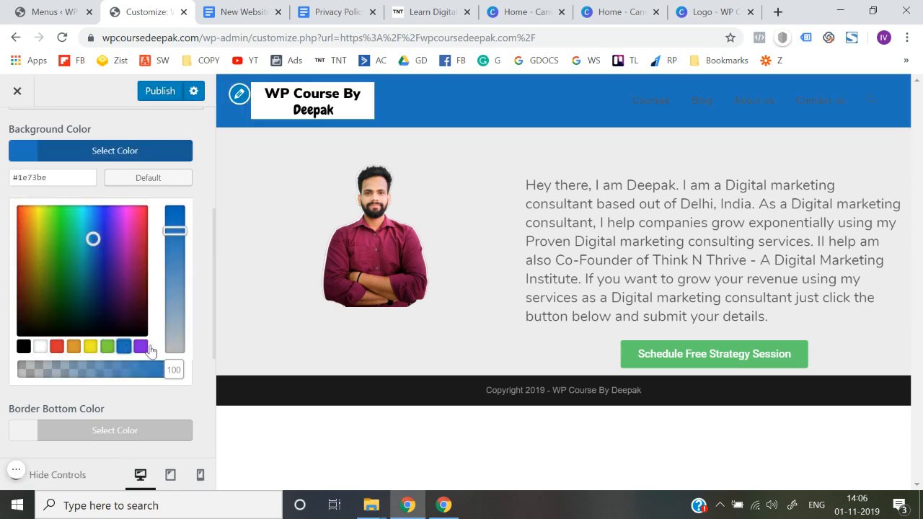
left_click(140, 347)
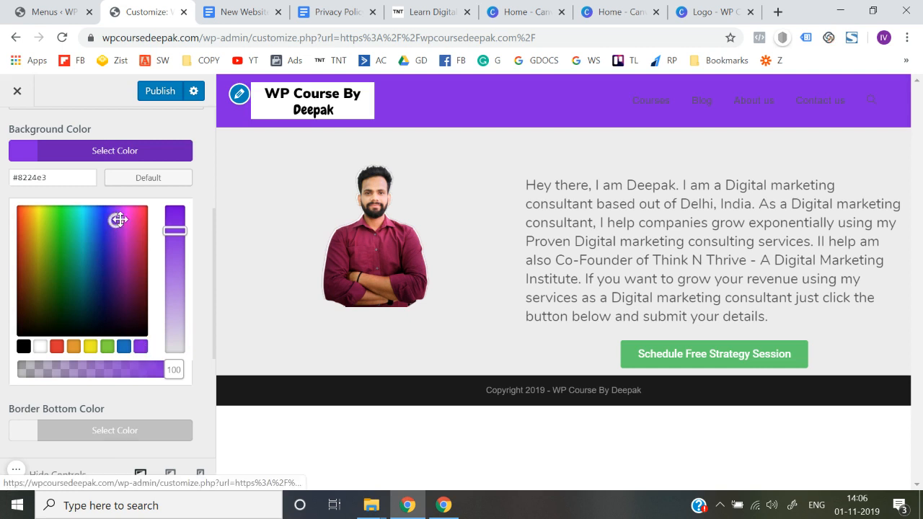
left_click_drag(117, 219, 185, 202)
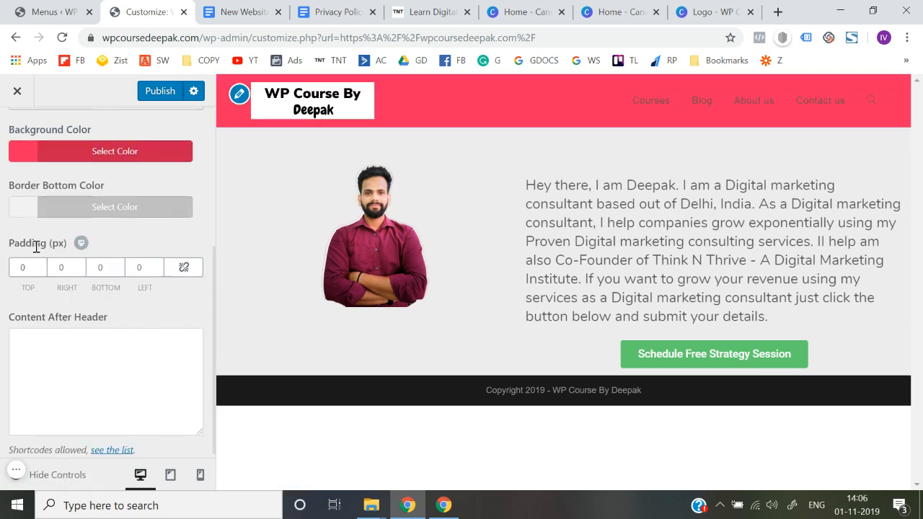
Step: Reset the header's background color to the default and close the color picker
scroll(36, 247, "up", 2)
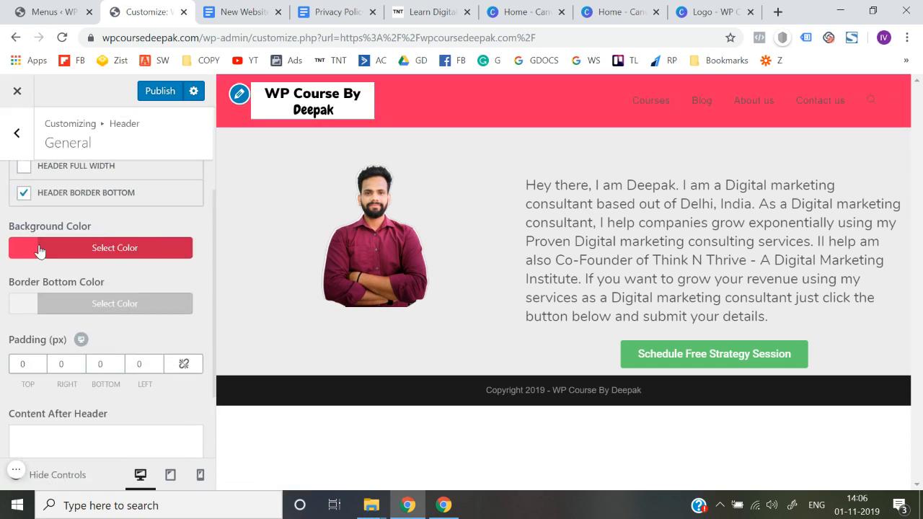
left_click(40, 250)
left_click(144, 275)
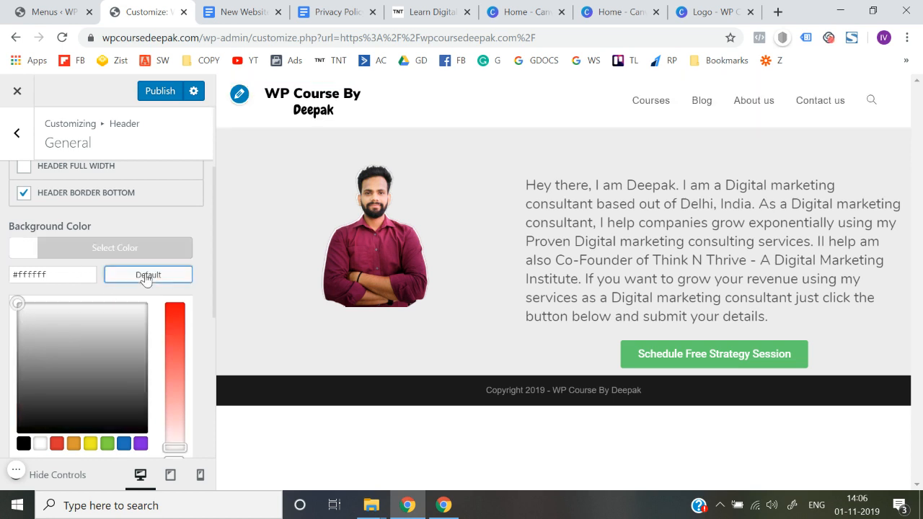
left_click(2, 263)
scroll(1, 264, "up", 3)
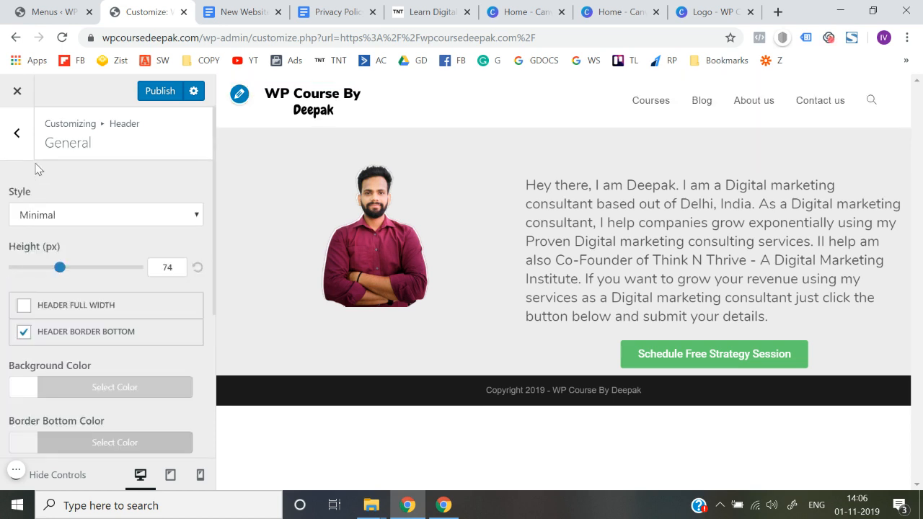
scroll(1, 269, "down", 5)
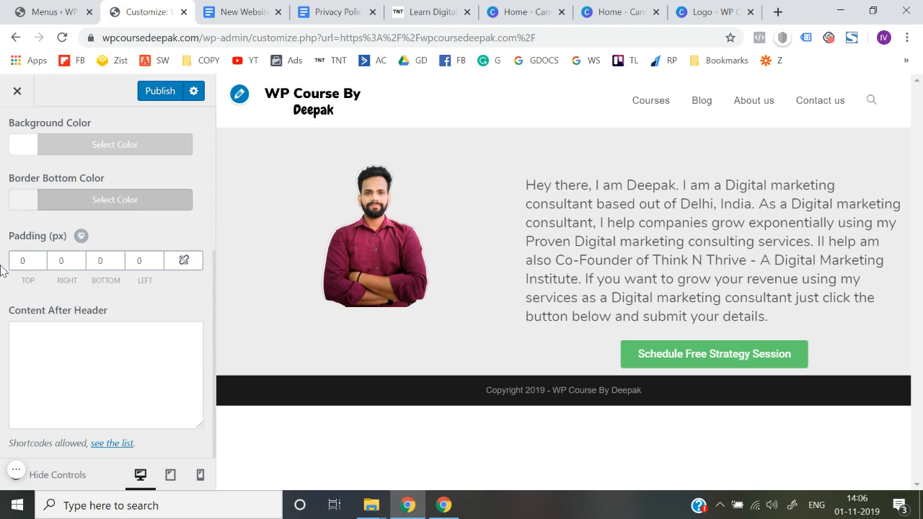
scroll(2, 269, "up", 5)
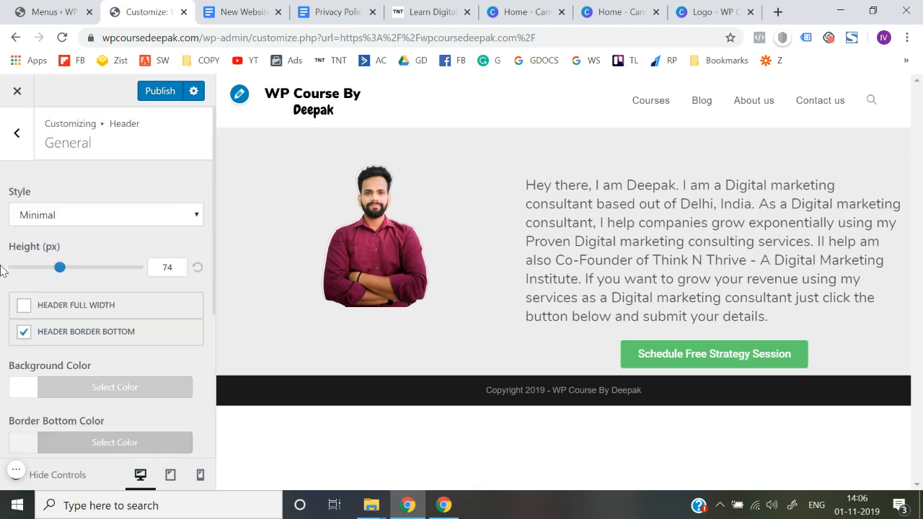
Step: Try the Top Menu, Full Screen and Center styles for the header in the live preview
left_click(49, 217)
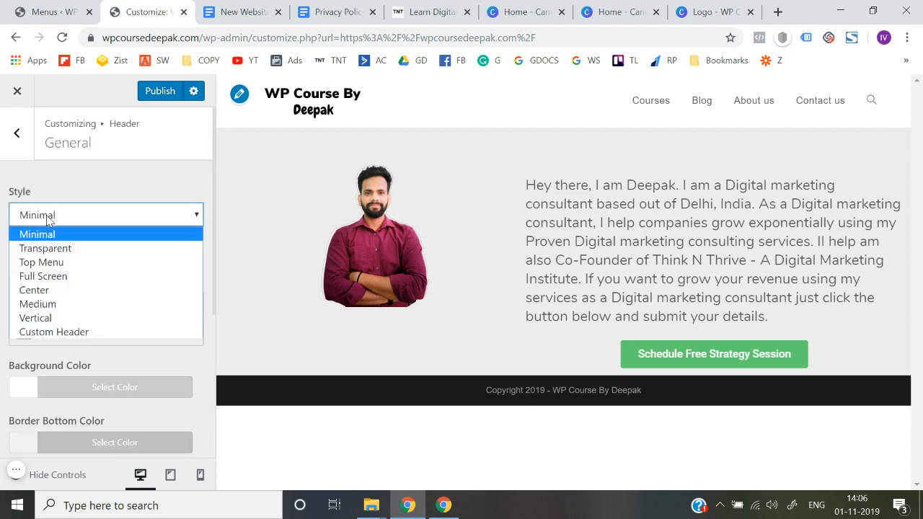
left_click(56, 261)
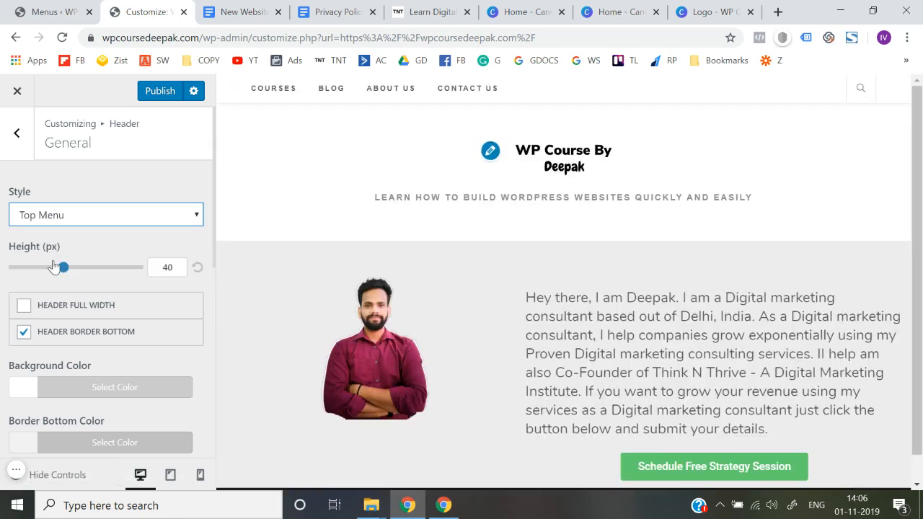
left_click(80, 212)
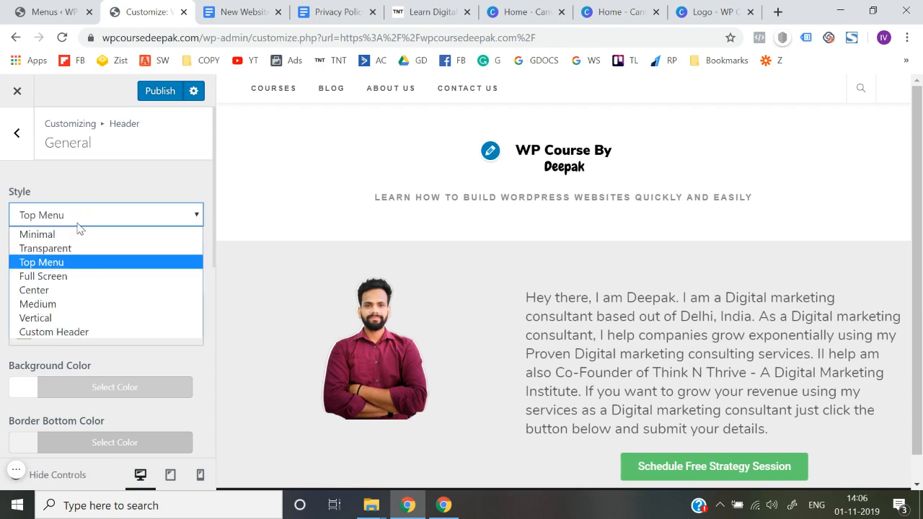
left_click(69, 280)
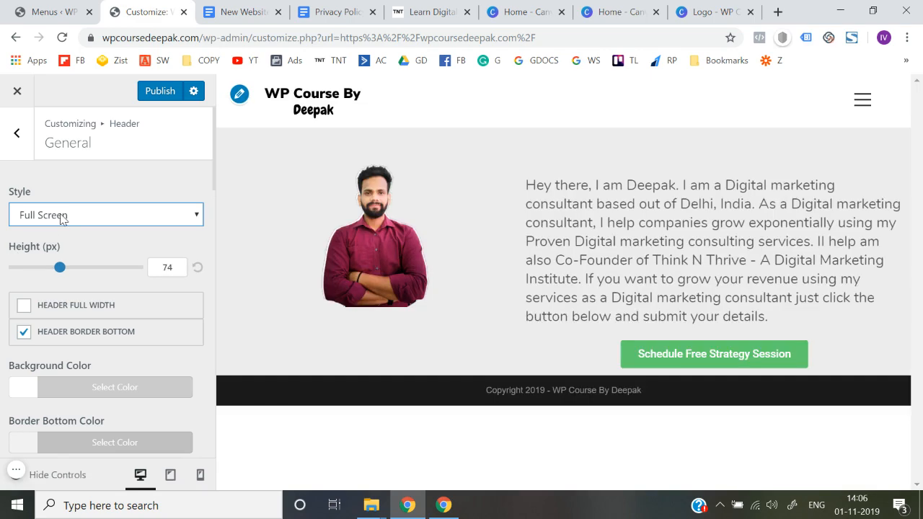
left_click(62, 216)
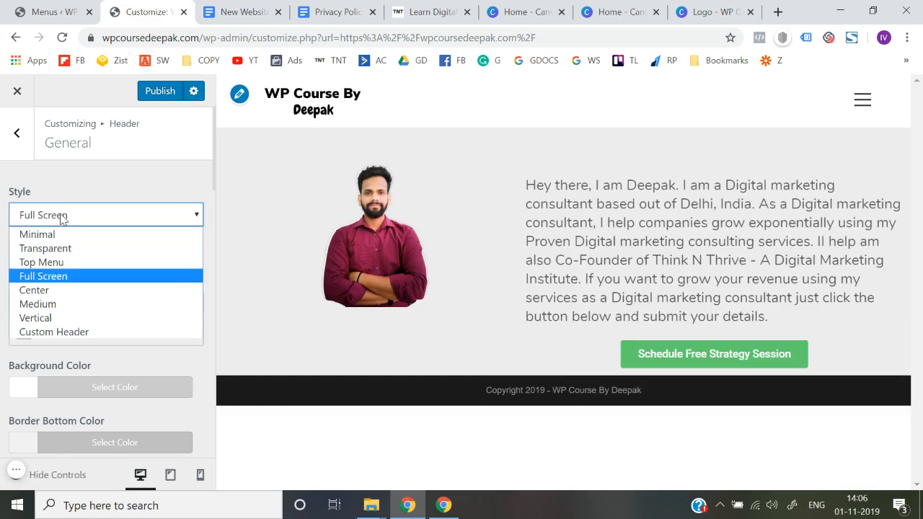
left_click(45, 291)
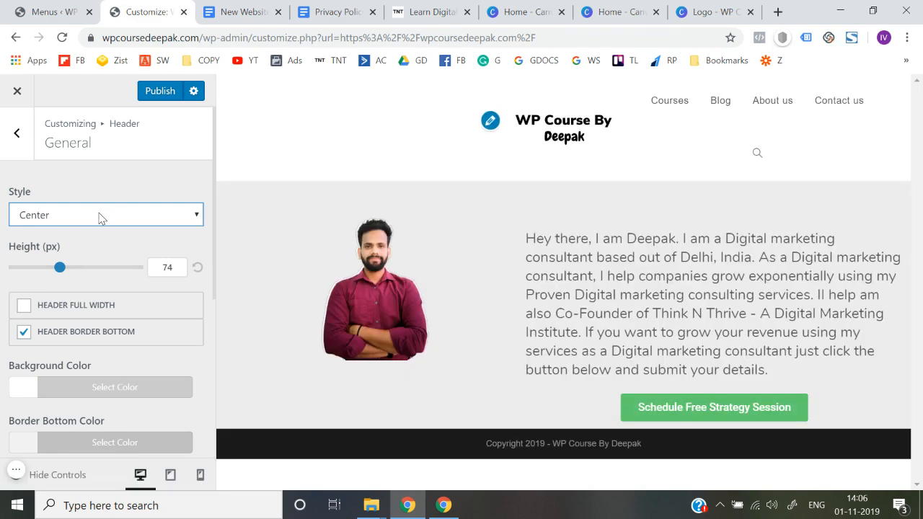
Step: Preview the Medium header style, set the style to Minimal and publish the change
left_click(101, 217)
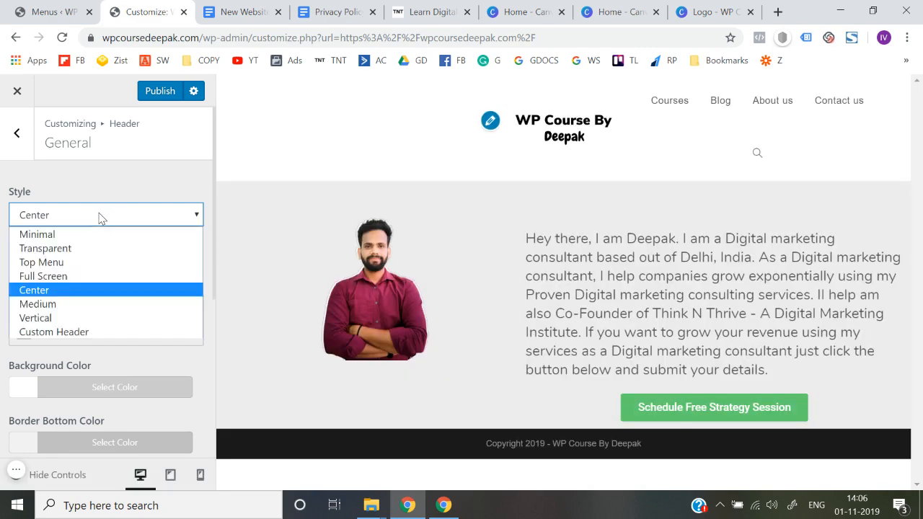
left_click(33, 305)
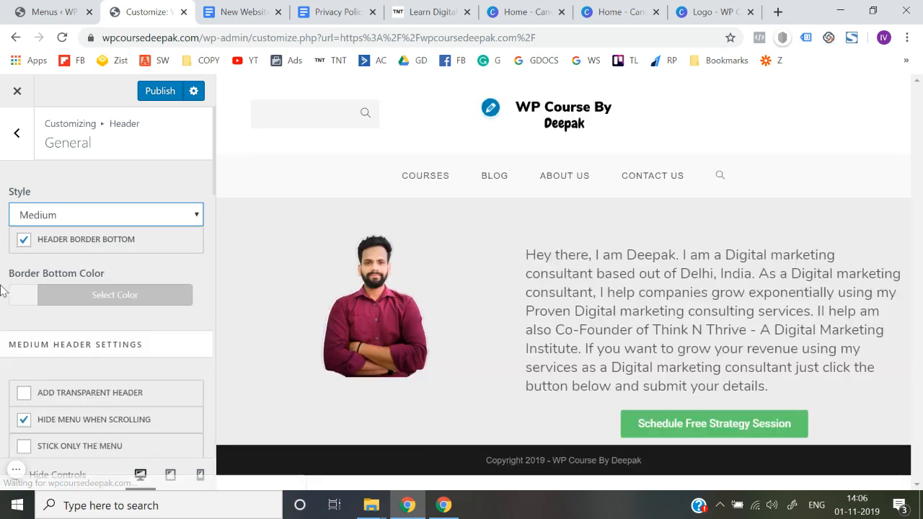
left_click(83, 216)
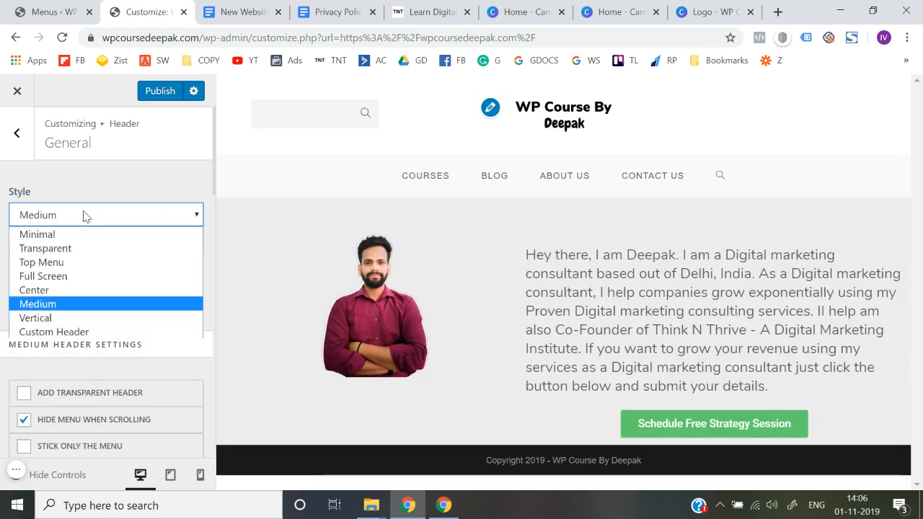
left_click(62, 236)
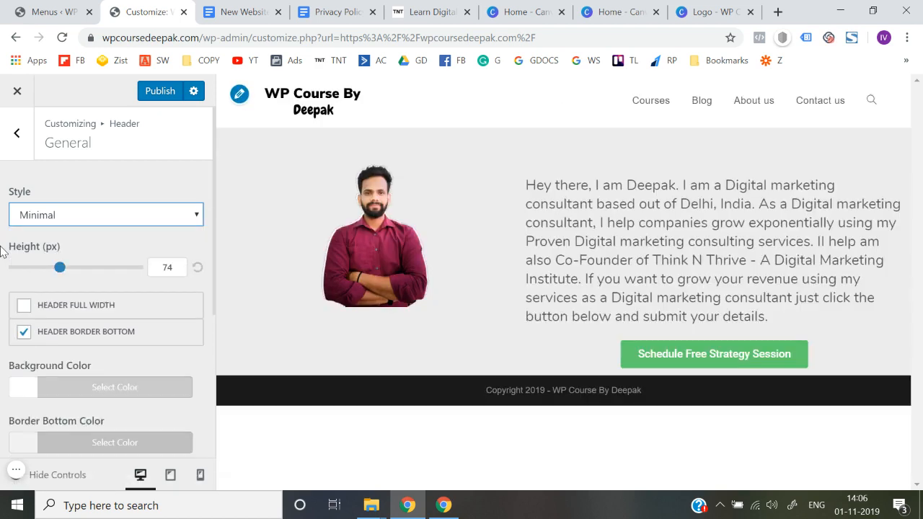
left_click(158, 91)
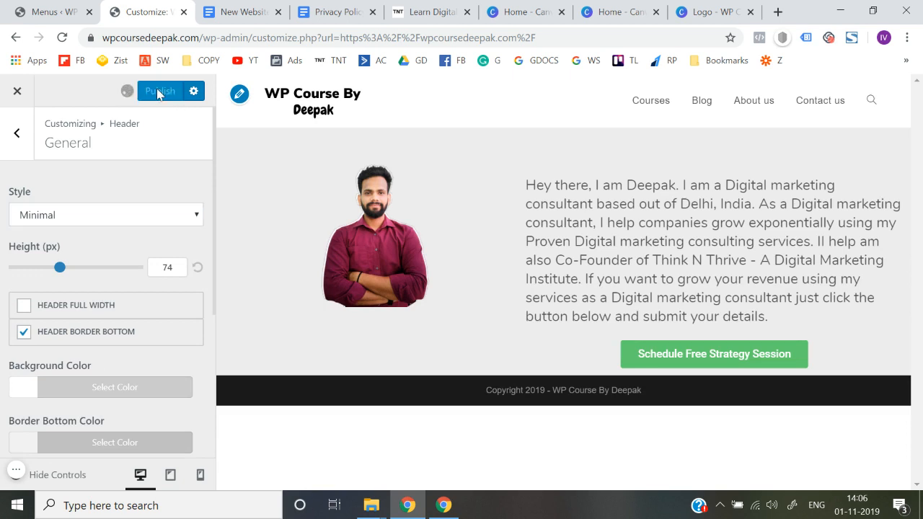
Step: Review the header's General settings again and return to the main list of customizer sections
left_click(16, 144)
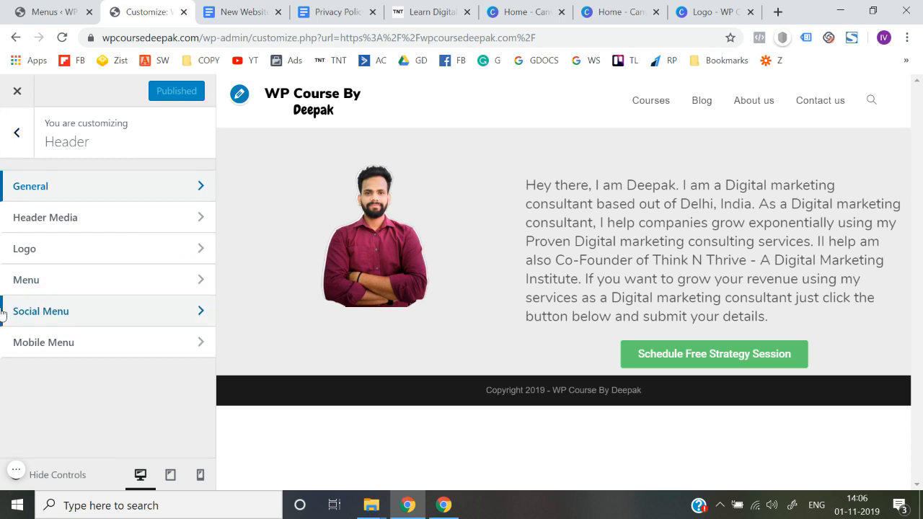
left_click(17, 131)
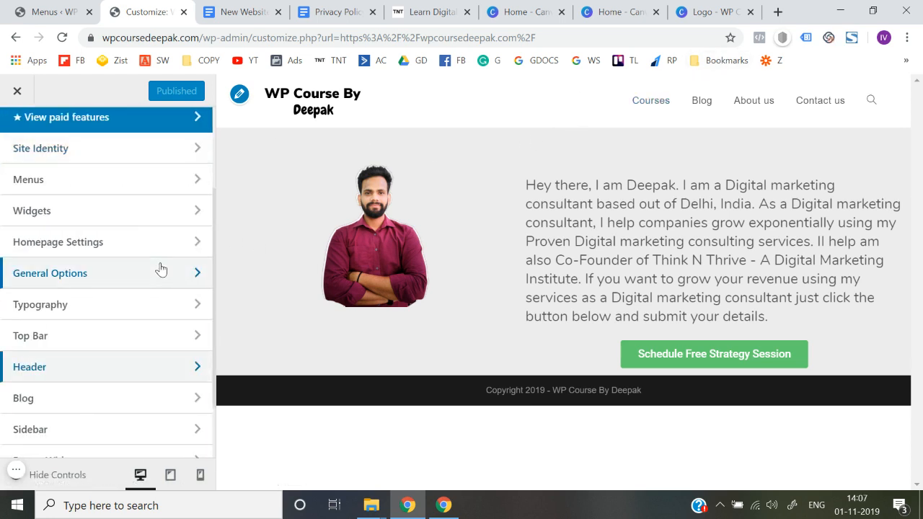
left_click(68, 366)
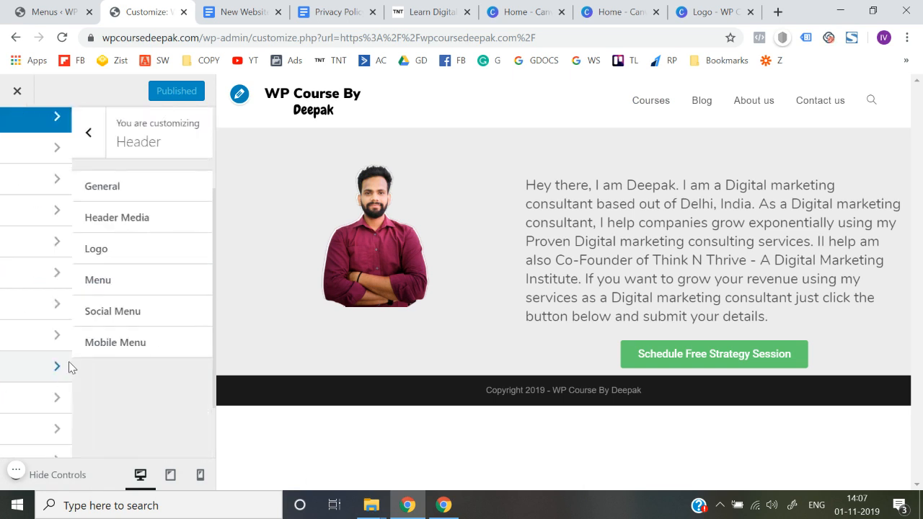
left_click(134, 198)
scroll(2, 321, "down", 4)
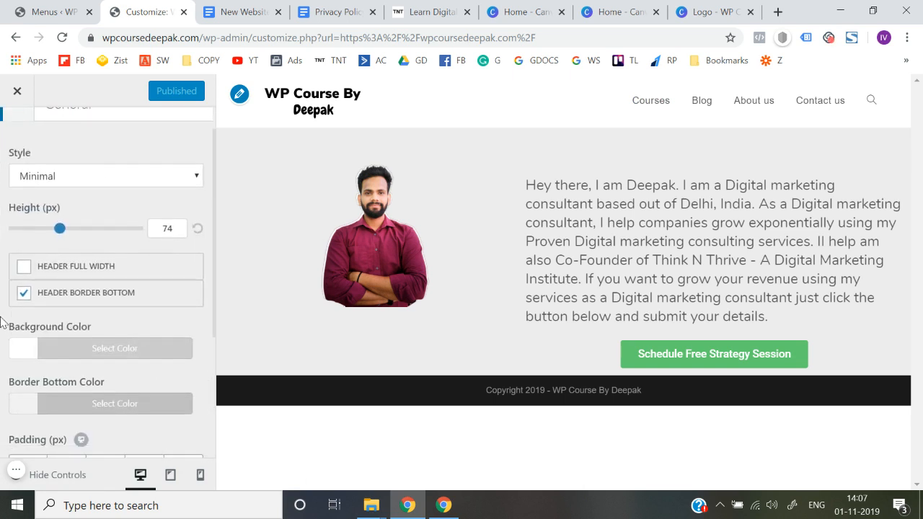
scroll(27, 189, "up", 4)
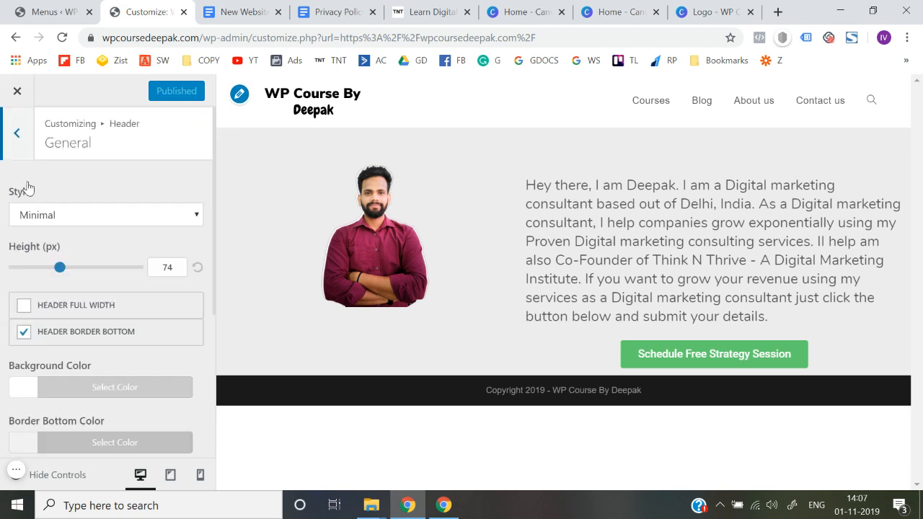
left_click(17, 147)
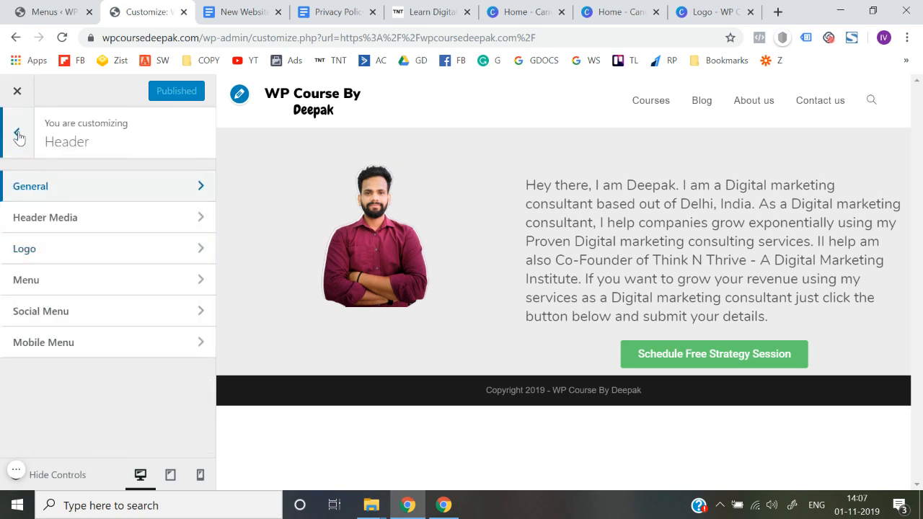
left_click(17, 134)
scroll(57, 303, "down", 3)
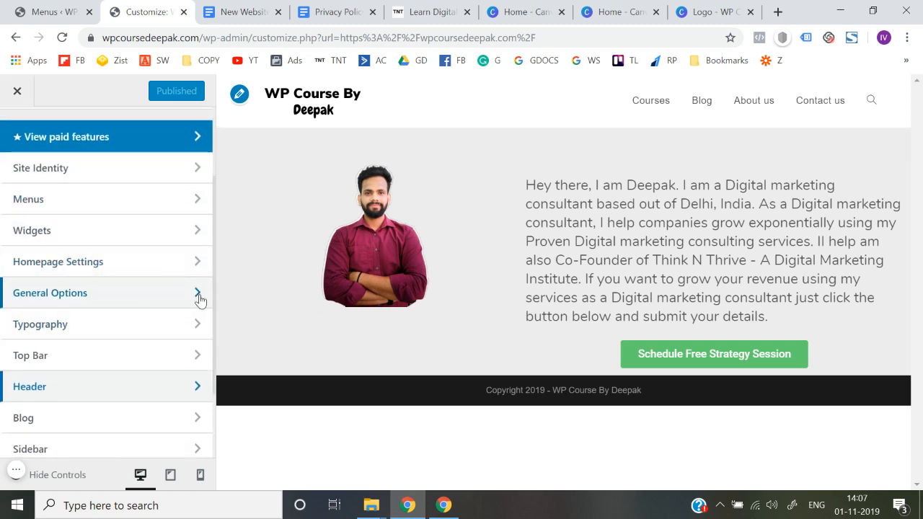
Step: Look through the General Settings and General Styling sections of the theme's General Options
left_click(151, 297)
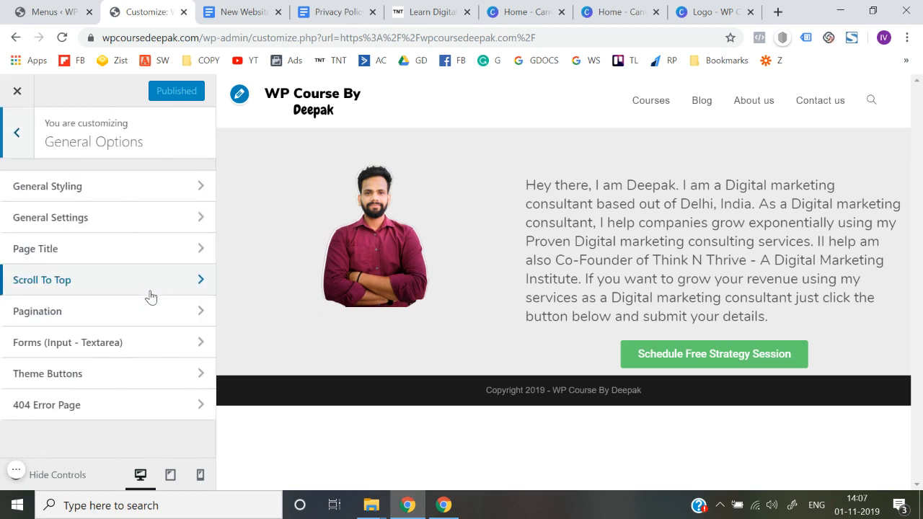
left_click(93, 228)
scroll(5, 306, "down", 4)
scroll(2, 309, "down", 10)
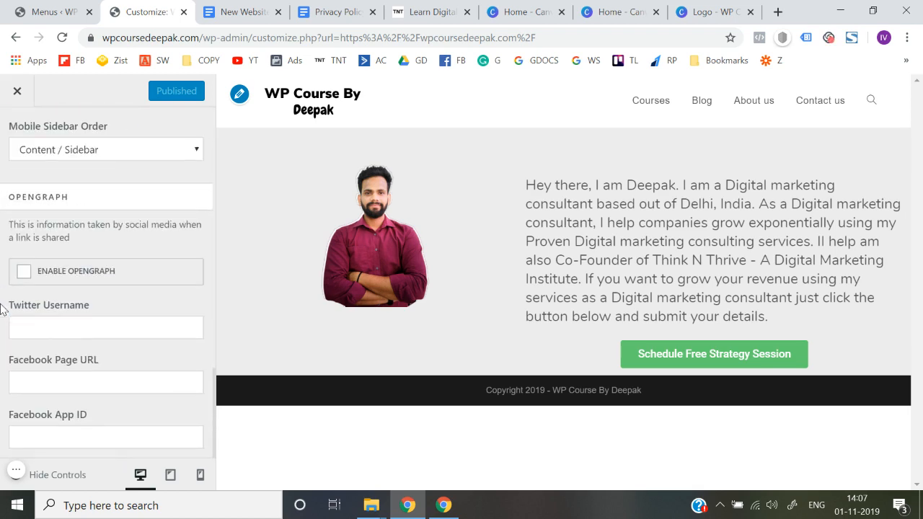
scroll(4, 309, "up", 14)
left_click(17, 136)
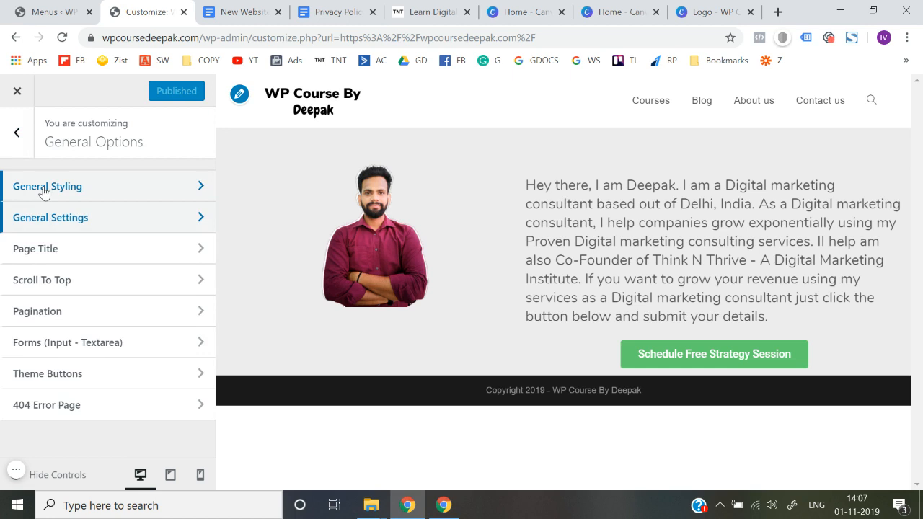
left_click(43, 187)
scroll(3, 328, "down", 5)
scroll(3, 328, "down", 1)
scroll(2, 328, "up", 6)
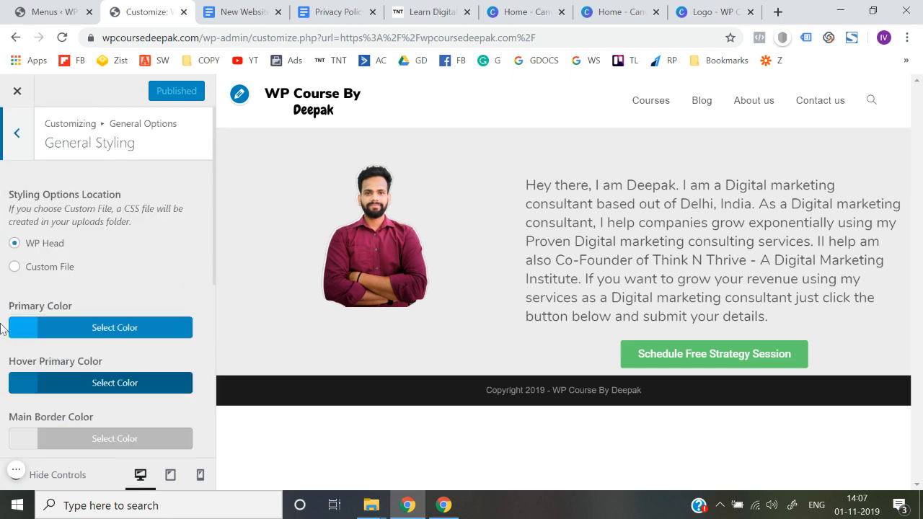
left_click(16, 134)
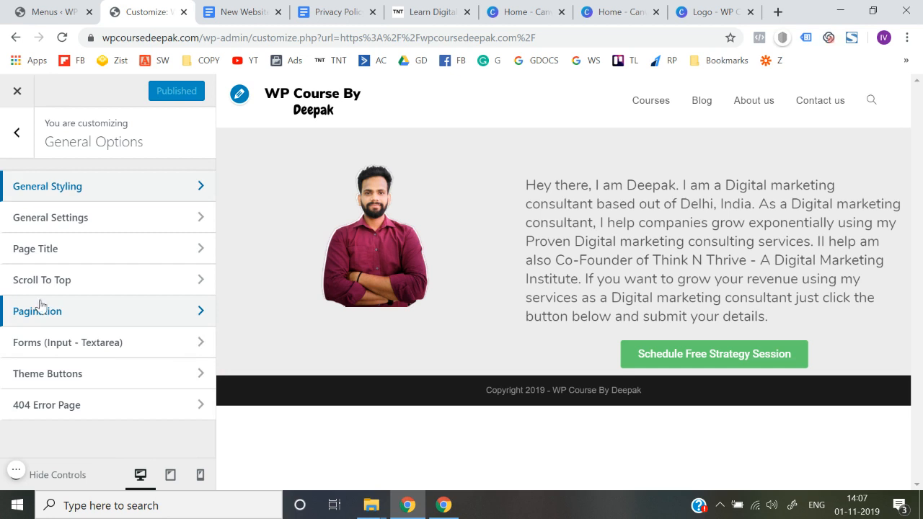
left_click(18, 137)
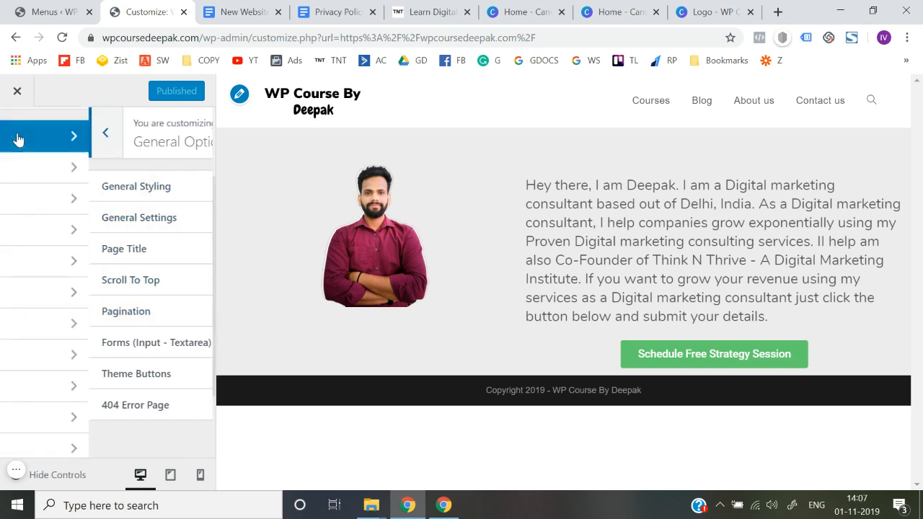
Step: Open the theme's Typography settings and look through the list of text elements that can be styled
scroll(39, 291, "down", 1)
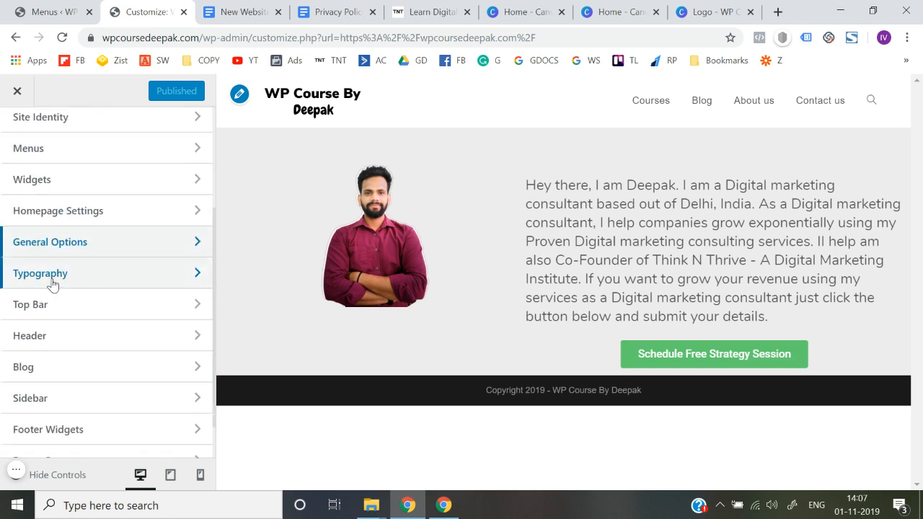
scroll(52, 284, "up", 3)
scroll(52, 284, "down", 2)
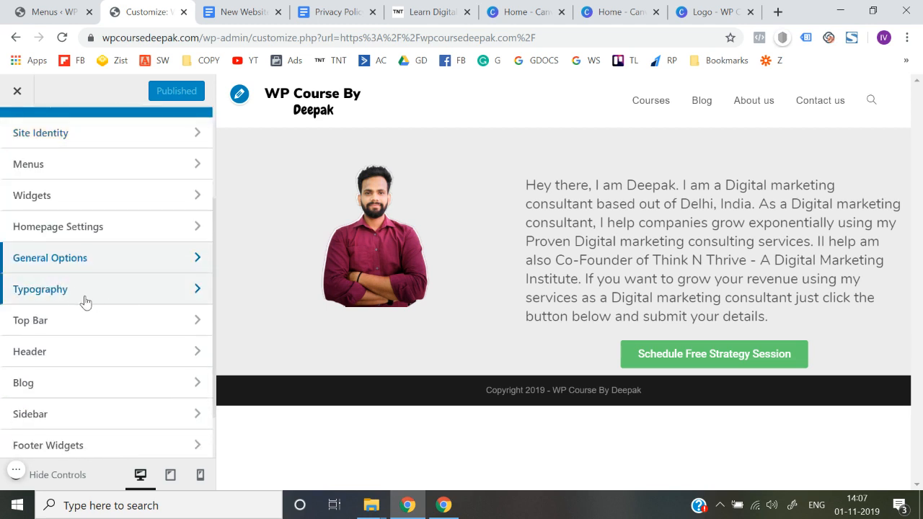
left_click(67, 299)
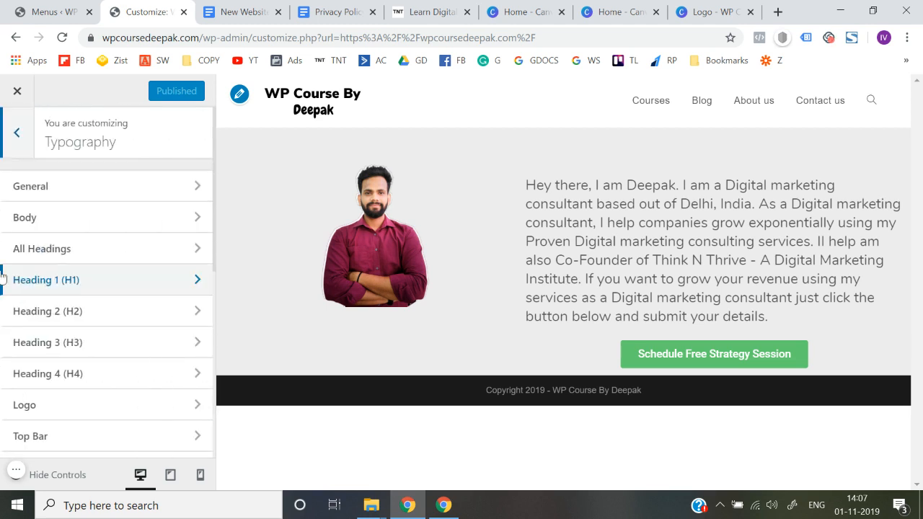
scroll(90, 403, "down", 2)
scroll(109, 336, "down", 2)
scroll(110, 334, "down", 2)
scroll(110, 335, "up", 6)
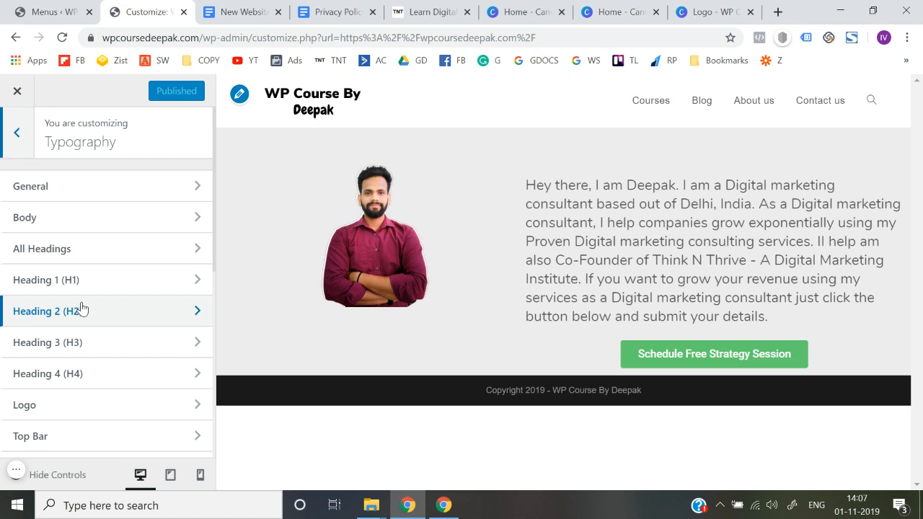
Step: Set the main menu's typography to the Nunito font family with Normal font style
scroll(81, 308, "down", 3)
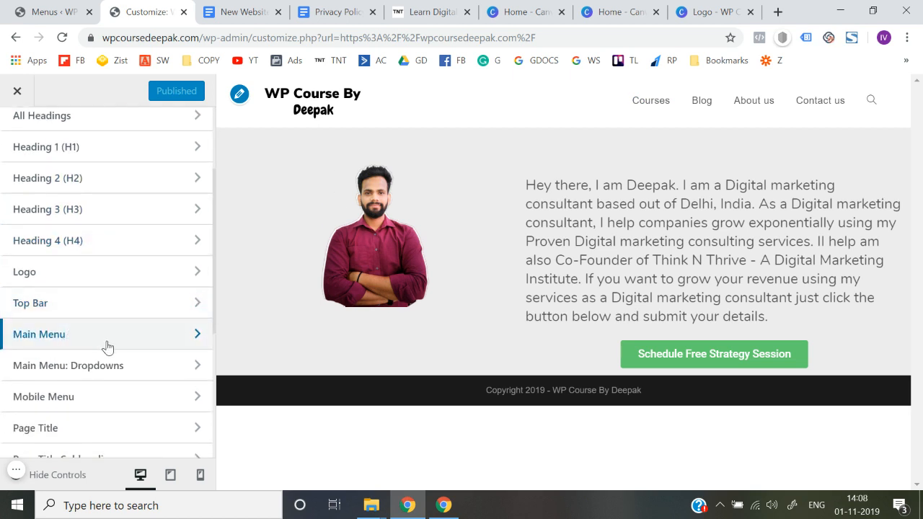
left_click(107, 348)
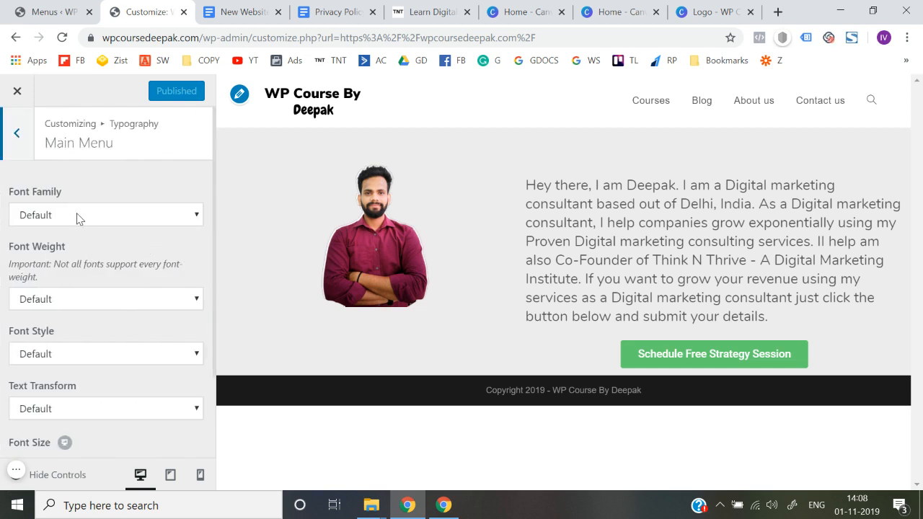
scroll(79, 220, "down", 1)
left_click(105, 202)
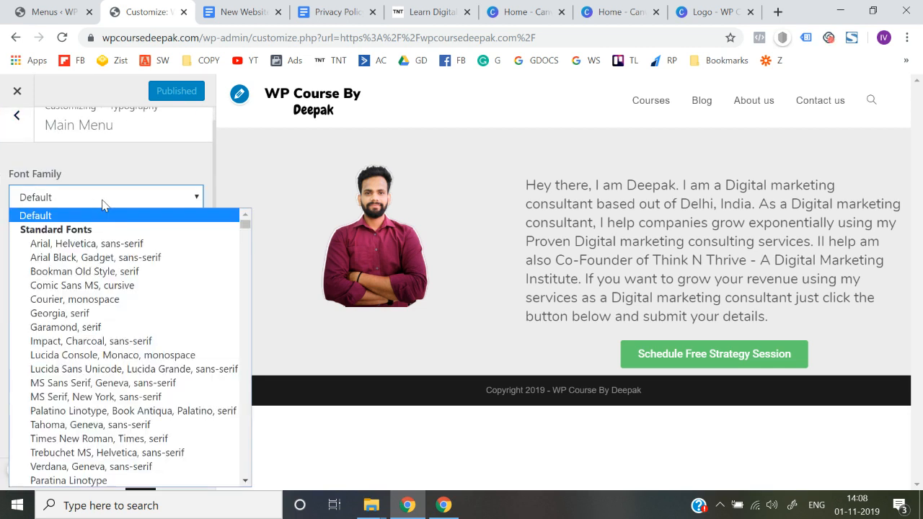
type("nun")
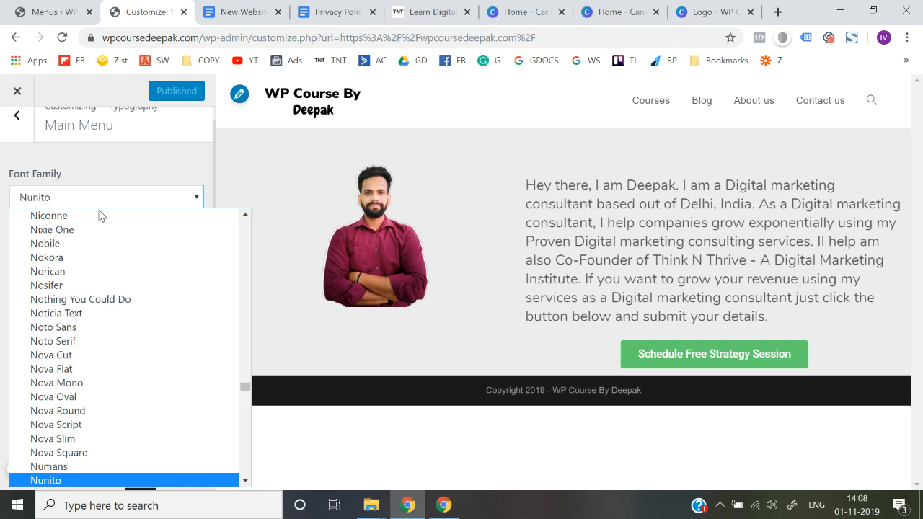
key("Return")
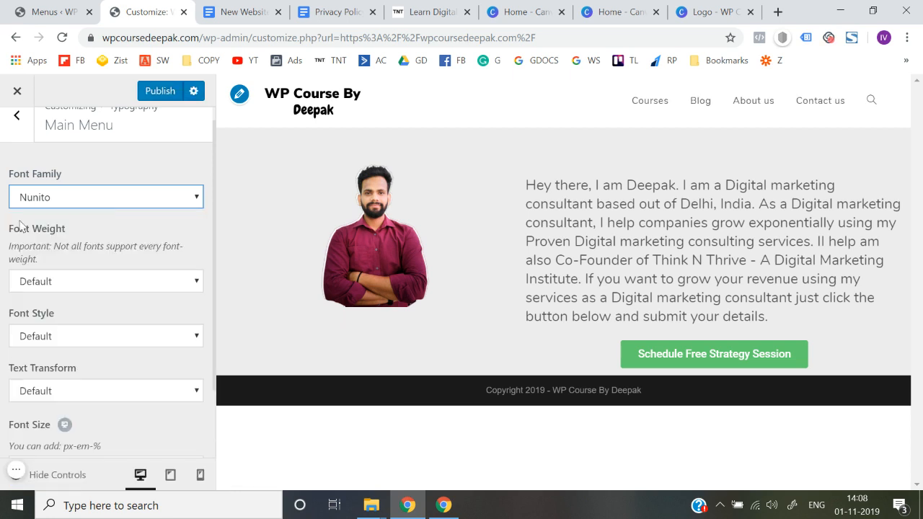
scroll(2, 315, "down", 1)
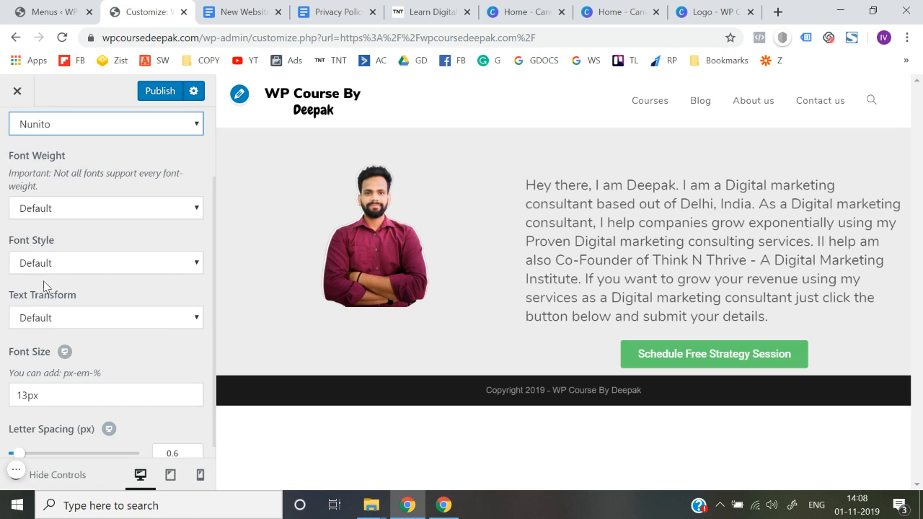
left_click(53, 266)
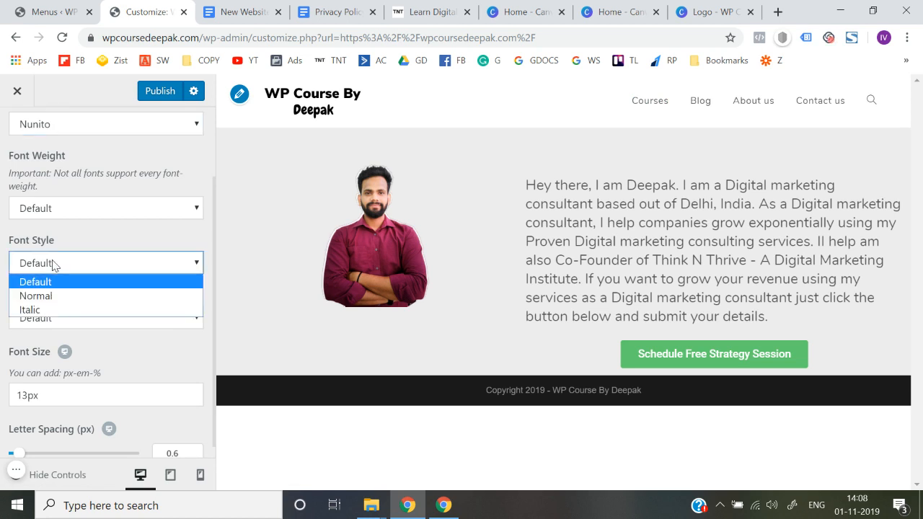
left_click(51, 297)
Step: Set the main menu's font size to 15px and publish the typography changes
scroll(2, 310, "down", 1)
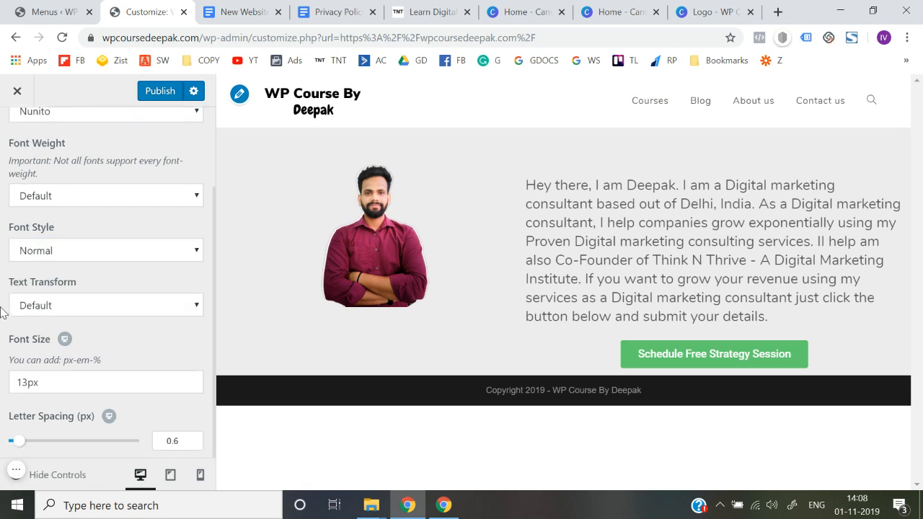
left_click(27, 385)
key("BackSpace")
type("5")
left_click(3, 362)
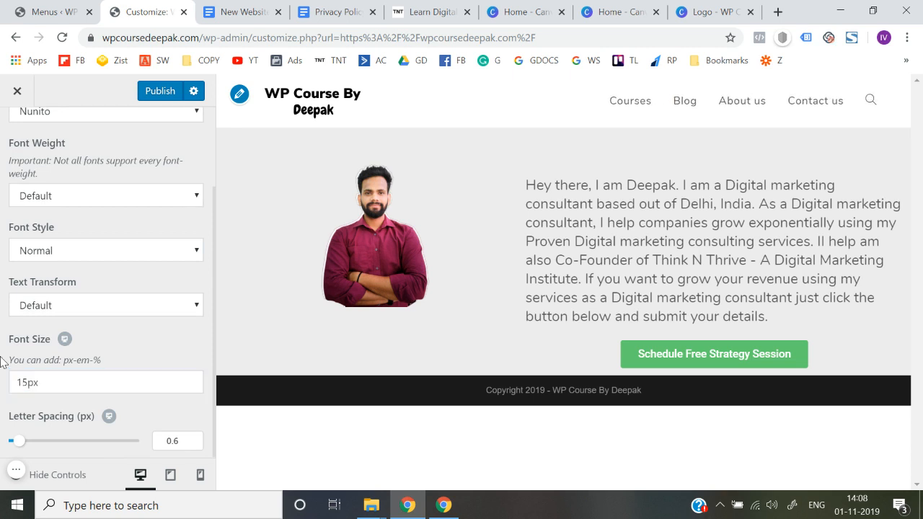
scroll(5, 368, "down", 1)
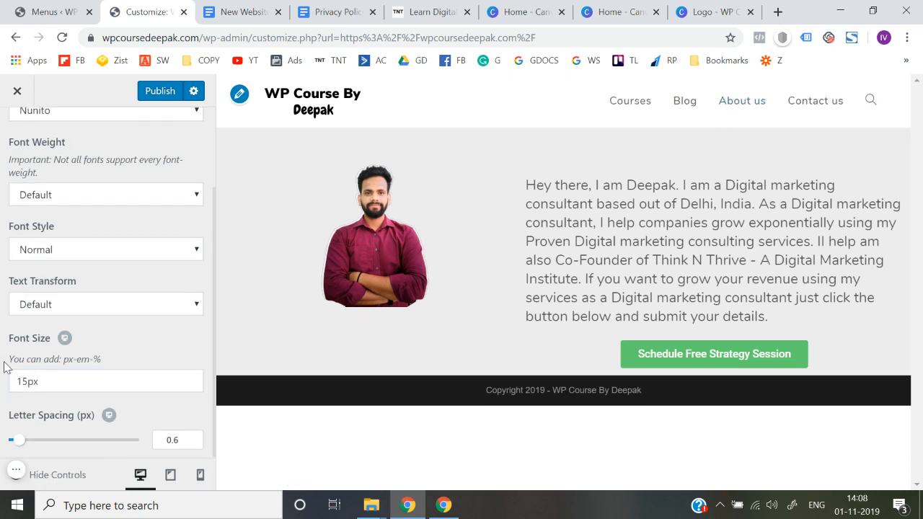
scroll(4, 367, "up", 2)
left_click(160, 92)
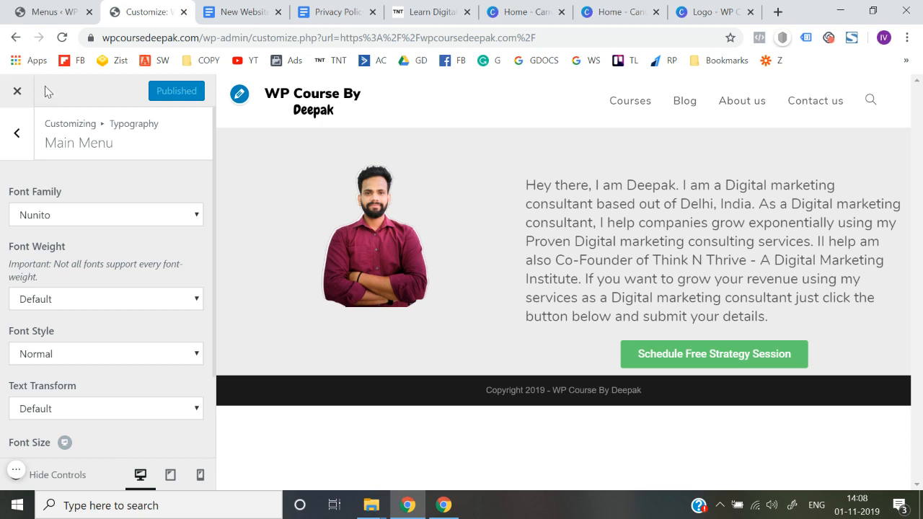
Step: Close the customizer and highlight the footer's copyright text on the live homepage
left_click(17, 101)
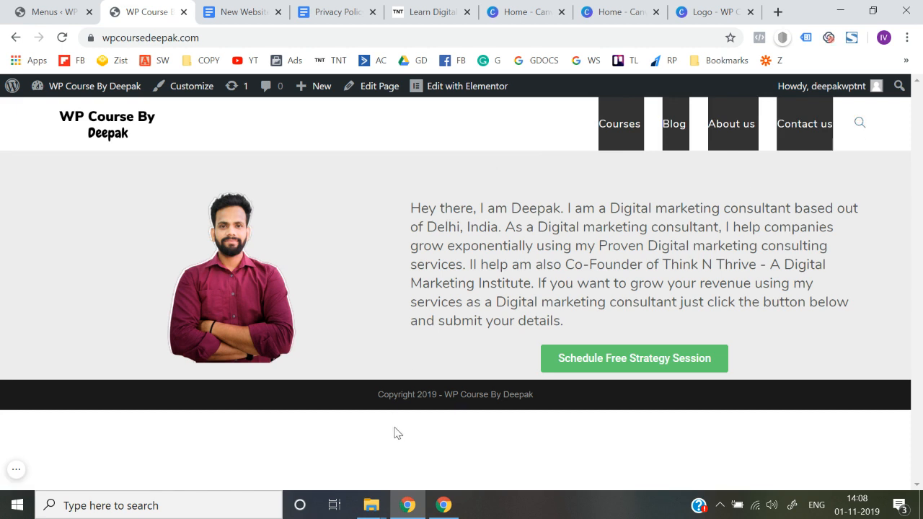
left_click_drag(382, 395, 539, 396)
left_click(621, 407)
left_click_drag(382, 392, 599, 404)
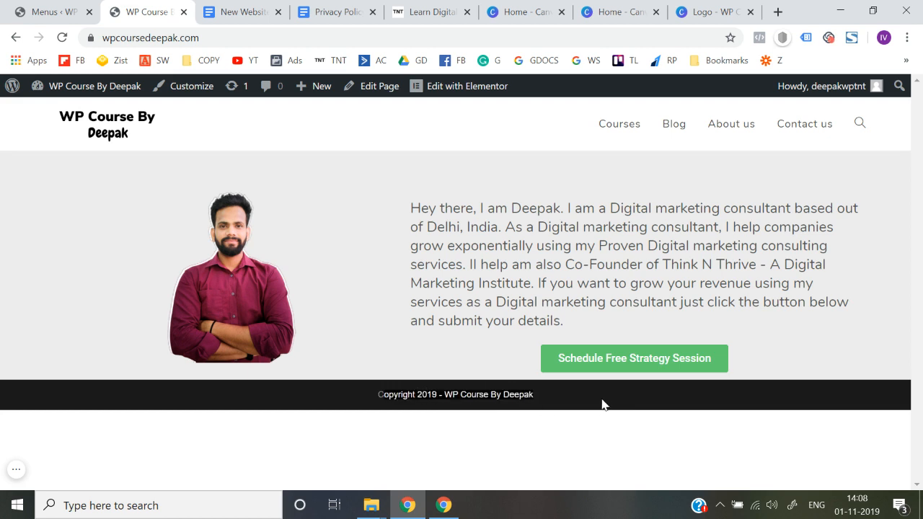
left_click(607, 402)
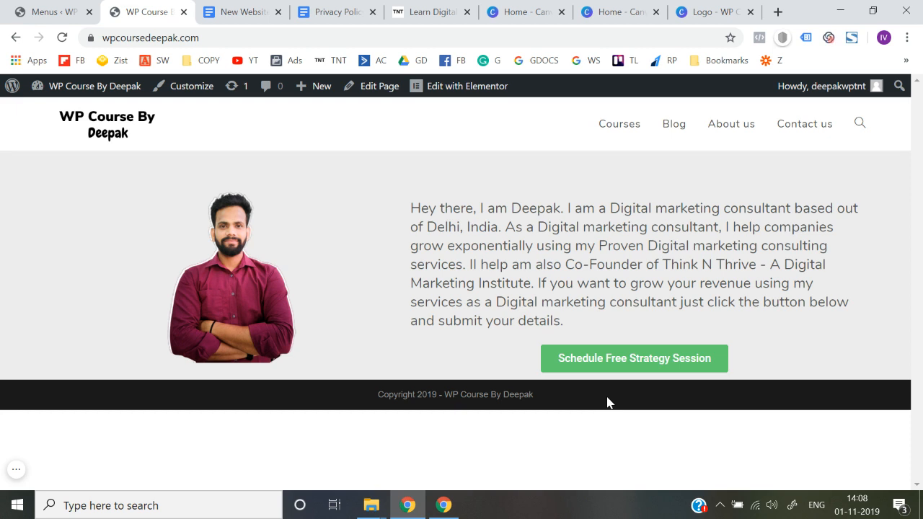
left_click_drag(382, 399, 547, 398)
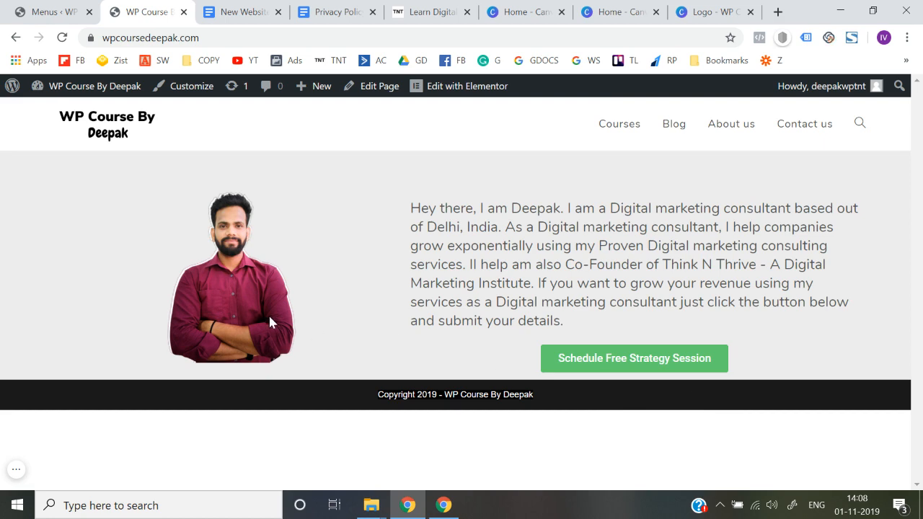
Step: Add a new page titled "Privacy Policy" from the site's dashboard and publish it
mouse_move(127, 92)
left_click(58, 114)
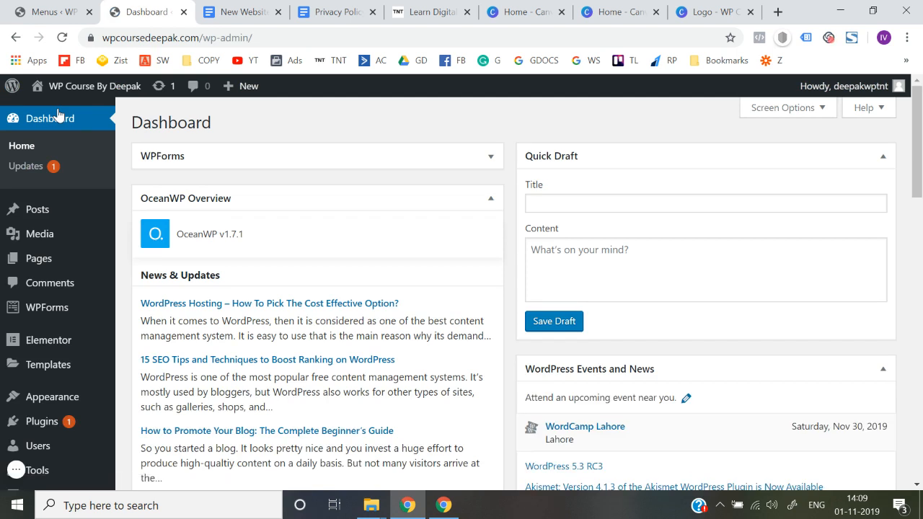
mouse_move(58, 262)
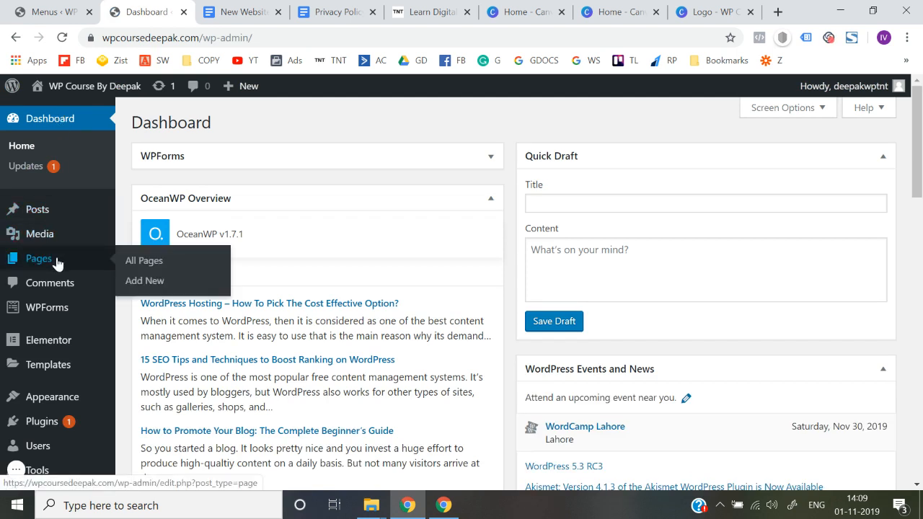
left_click(150, 284)
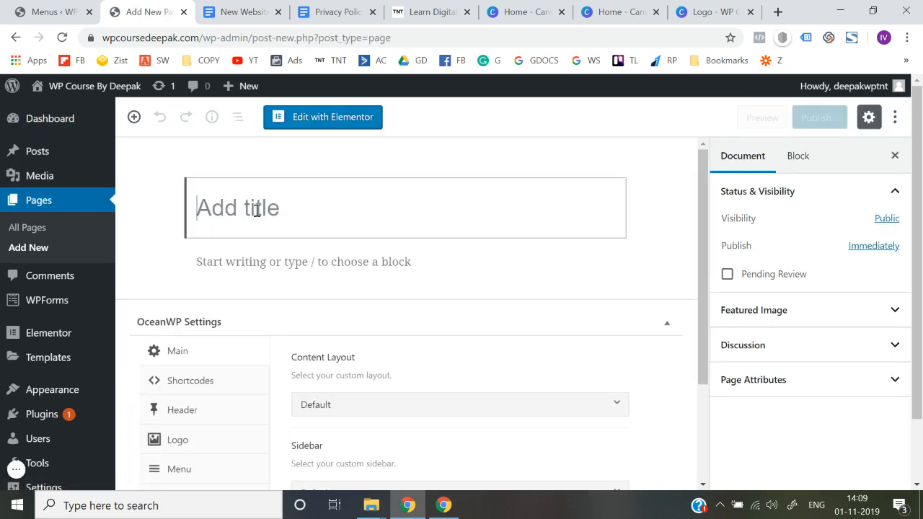
type("Pricay")
type("vacy Polic")
type("y")
left_click(817, 120)
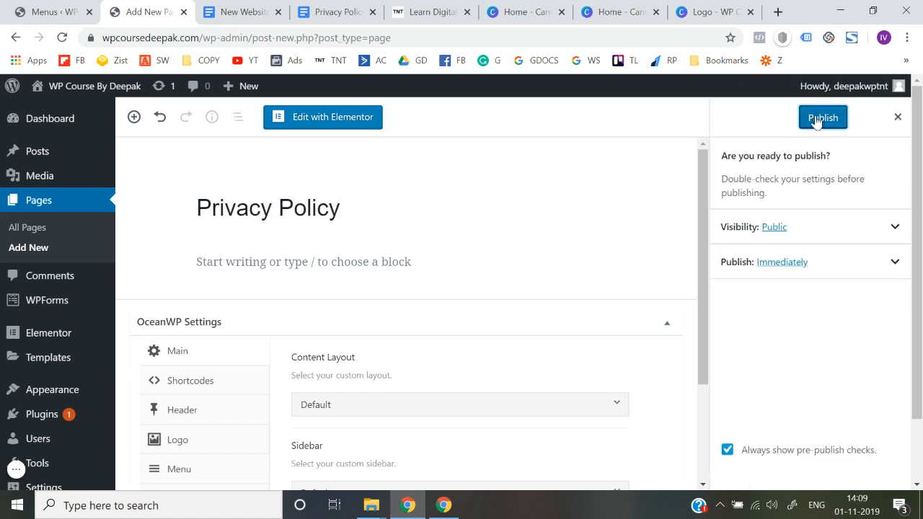
left_click(816, 119)
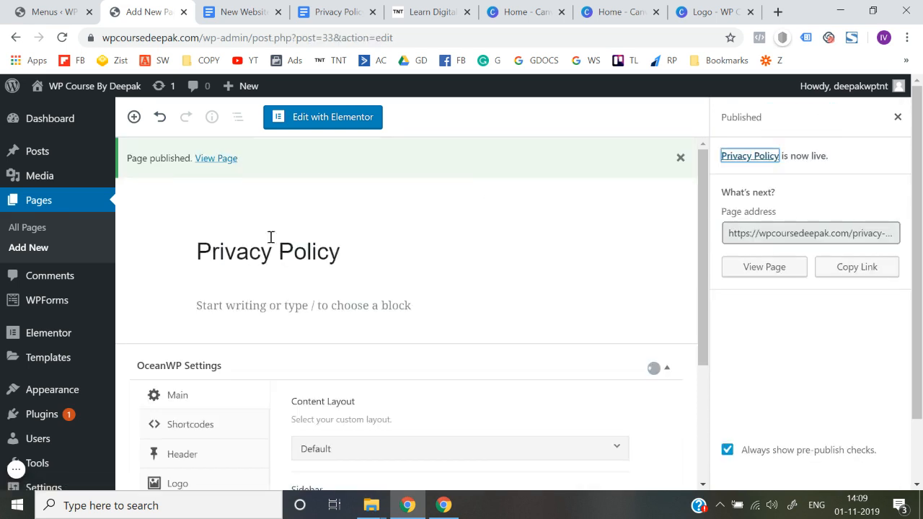
Step: Create a new navigation menu named "Footer menu"
mouse_move(112, 298)
scroll(94, 310, "down", 1)
mouse_move(68, 340)
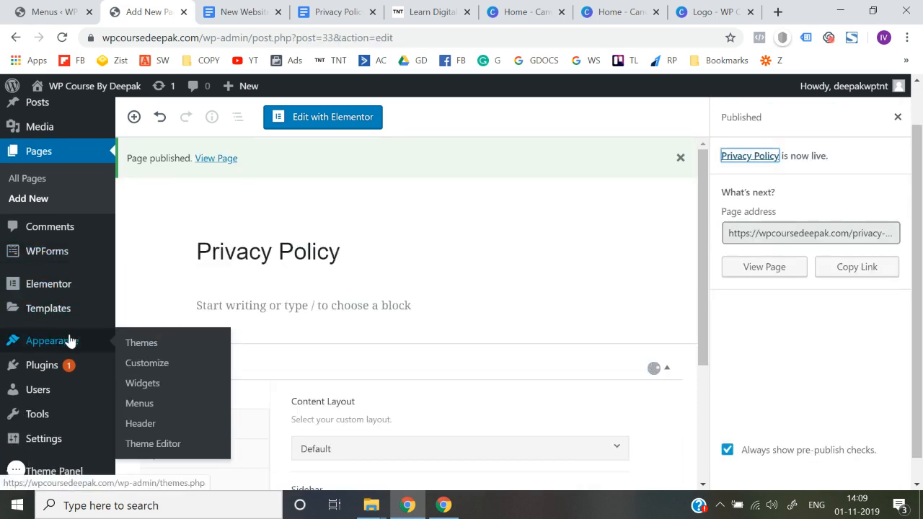
left_click(150, 406)
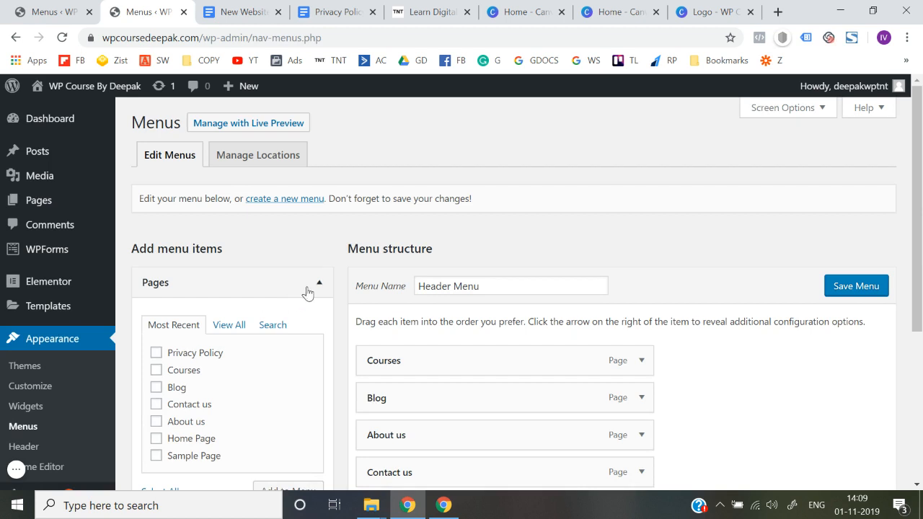
left_click(290, 205)
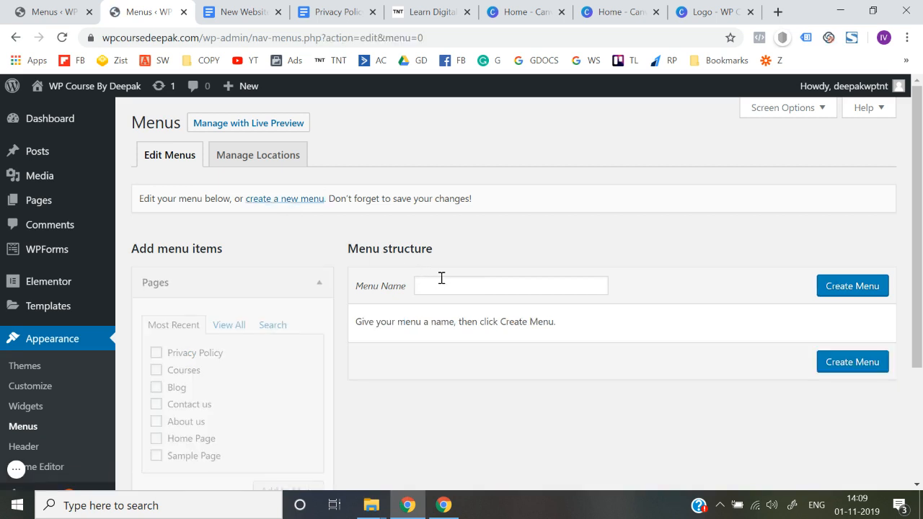
left_click(441, 286)
type("Footer me")
key("BackSpace")
type("menu")
key("Escape")
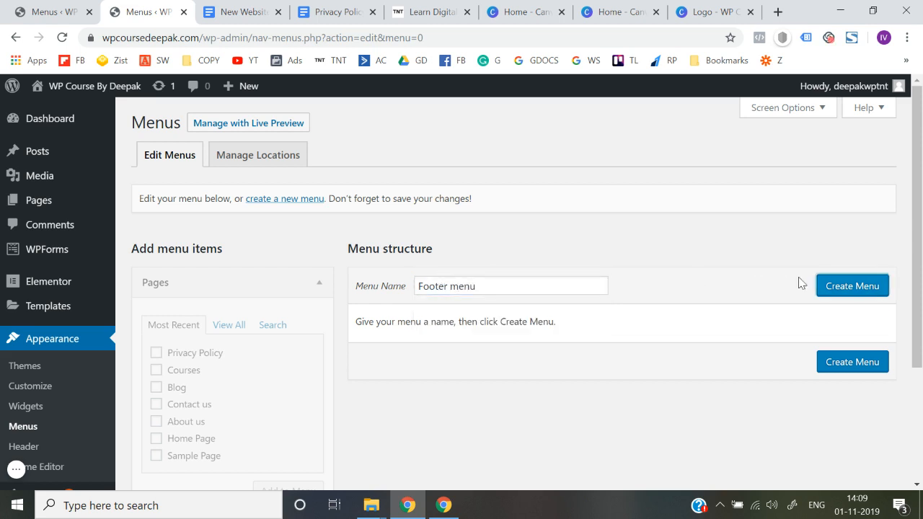
left_click(853, 288)
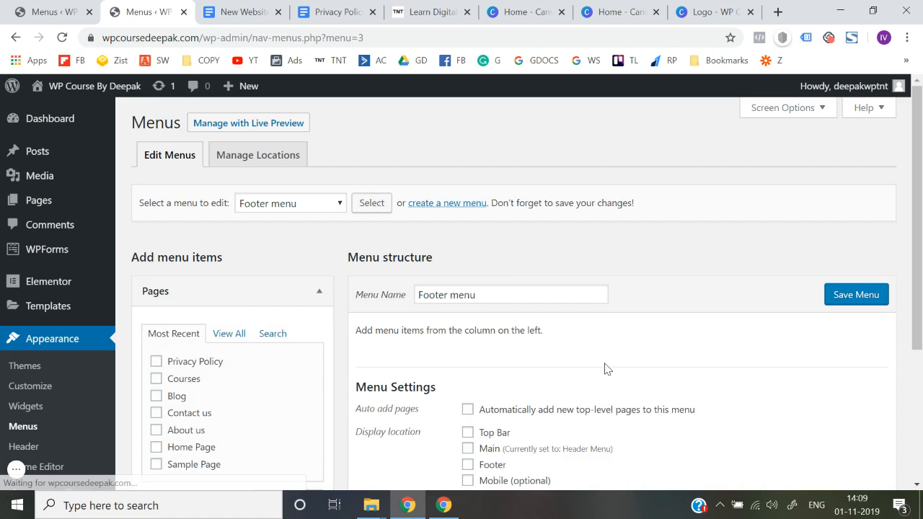
Step: Add the Privacy Policy page to the Footer menu, set its display location to Footer and save the menu
scroll(605, 368, "down", 2)
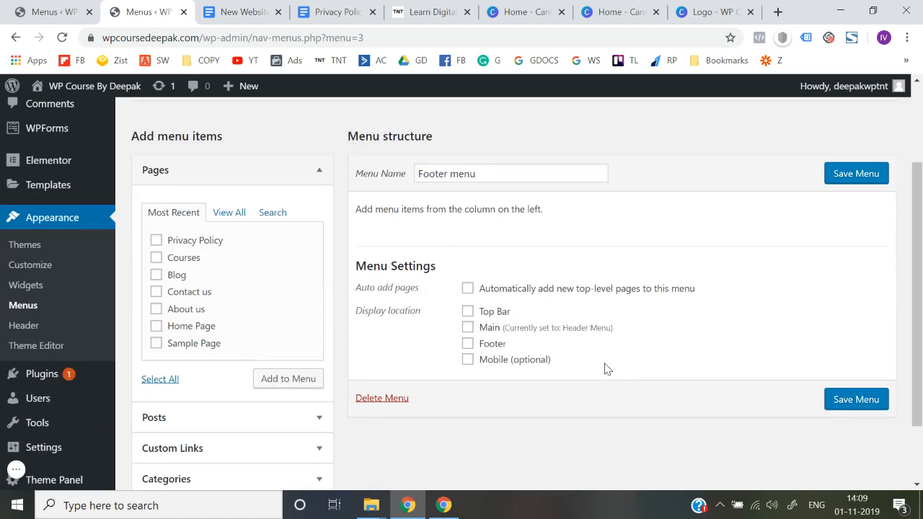
left_click(156, 240)
left_click(270, 383)
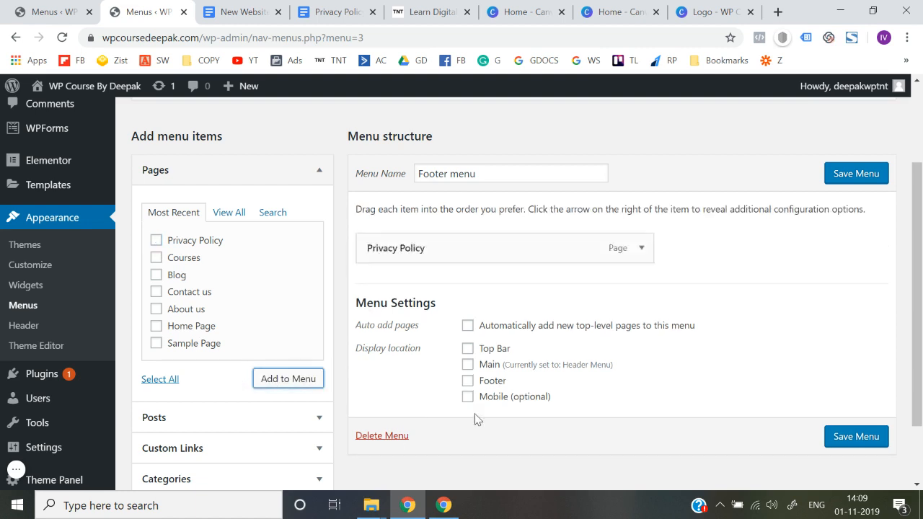
scroll(475, 419, "down", 1)
left_click(467, 349)
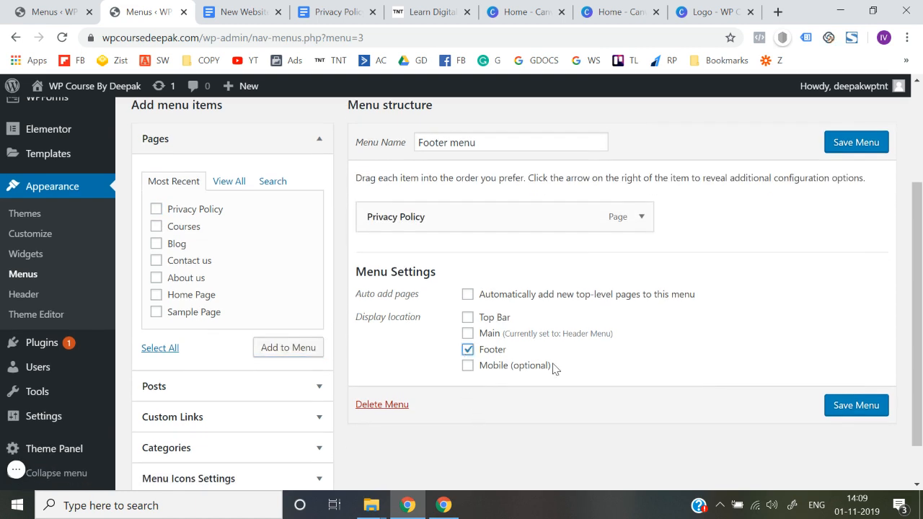
left_click(861, 408)
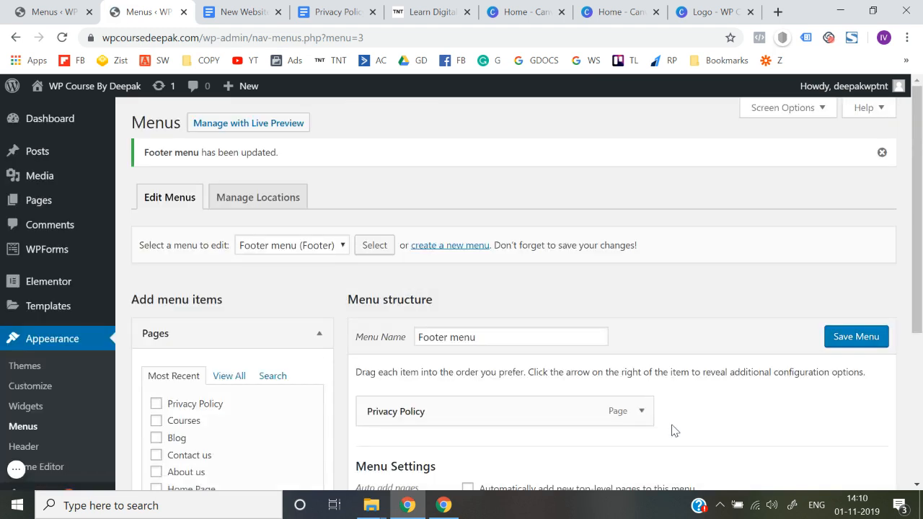
Step: Open the live homepage in a new tab to check the Privacy Policy link in the footer
scroll(670, 429, "down", 4)
scroll(671, 429, "up", 4)
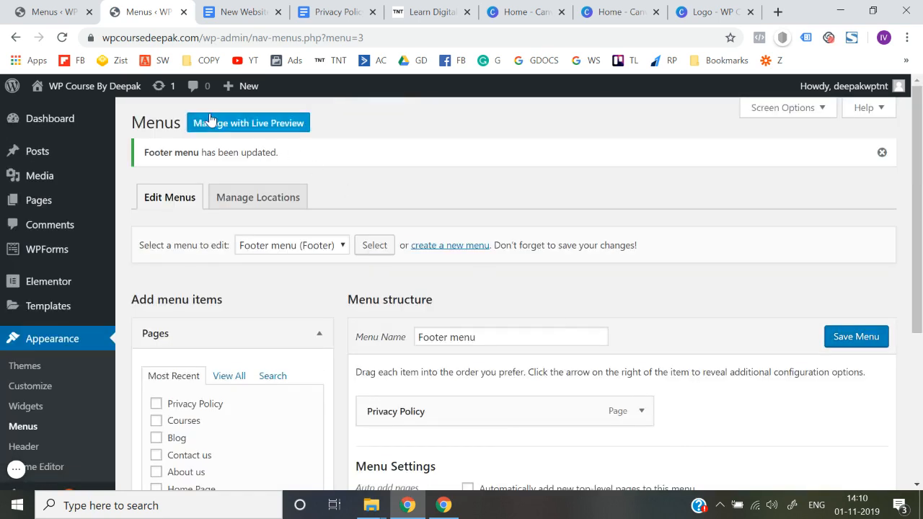
right_click(67, 114)
left_click(84, 122)
key("ctrl+Tab")
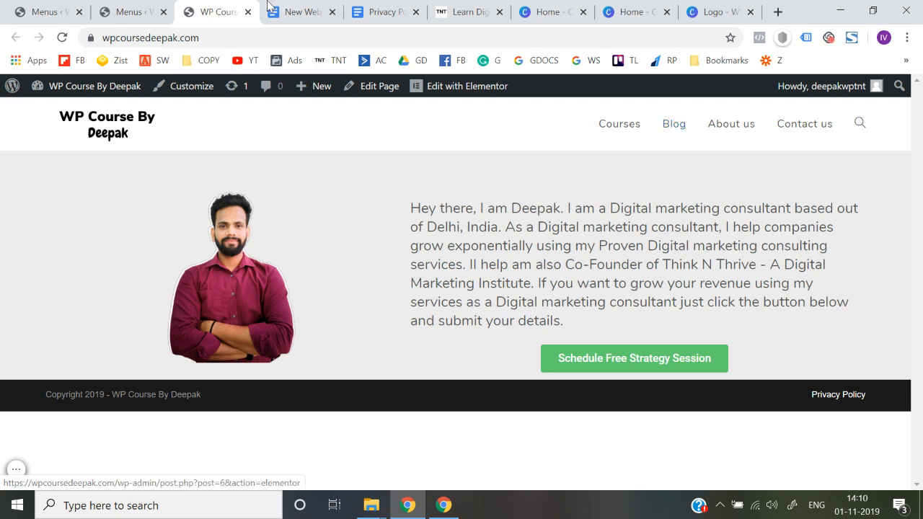
Step: Return to the menu editor and load Header Menu (Main) for editing
left_click(155, 9)
scroll(222, 278, "down", 1)
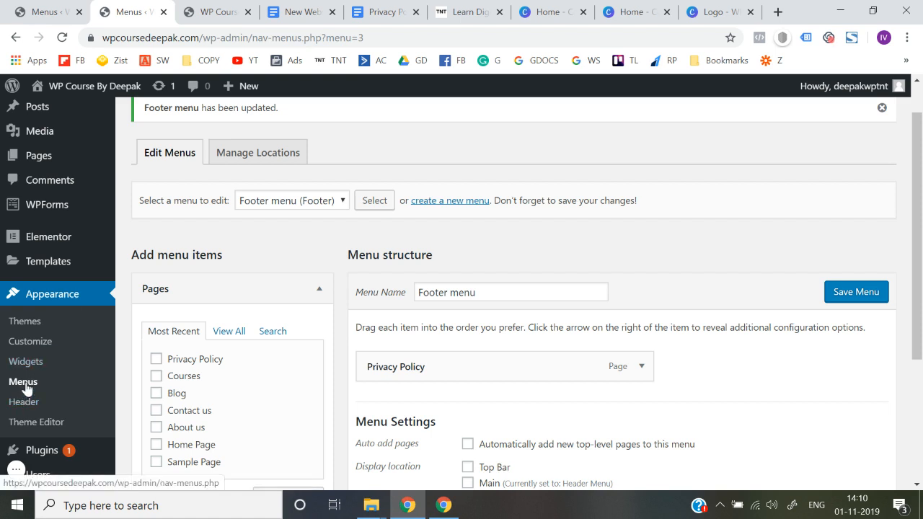
left_click(297, 204)
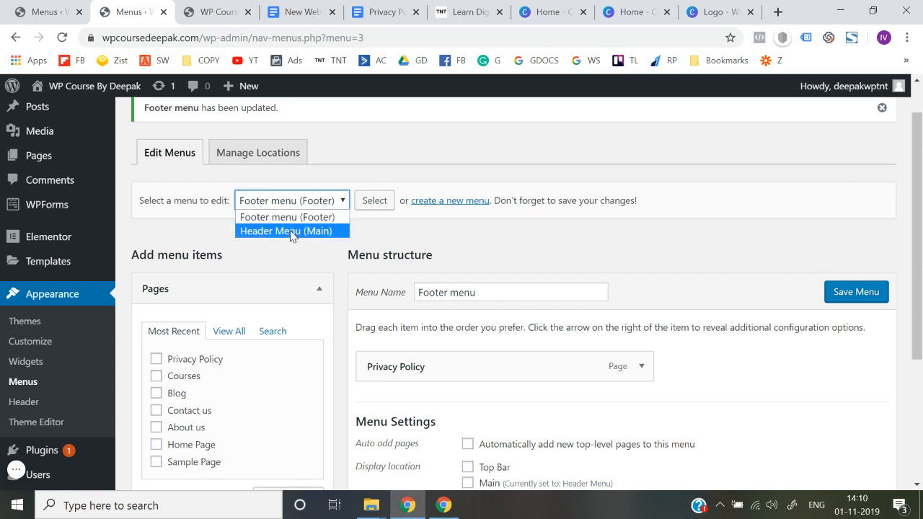
left_click(291, 230)
left_click(374, 201)
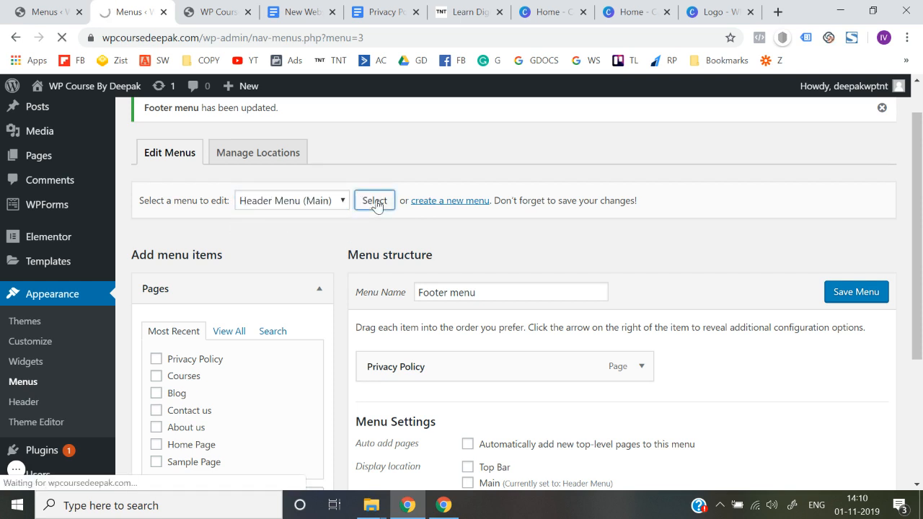
scroll(378, 242, "down", 2)
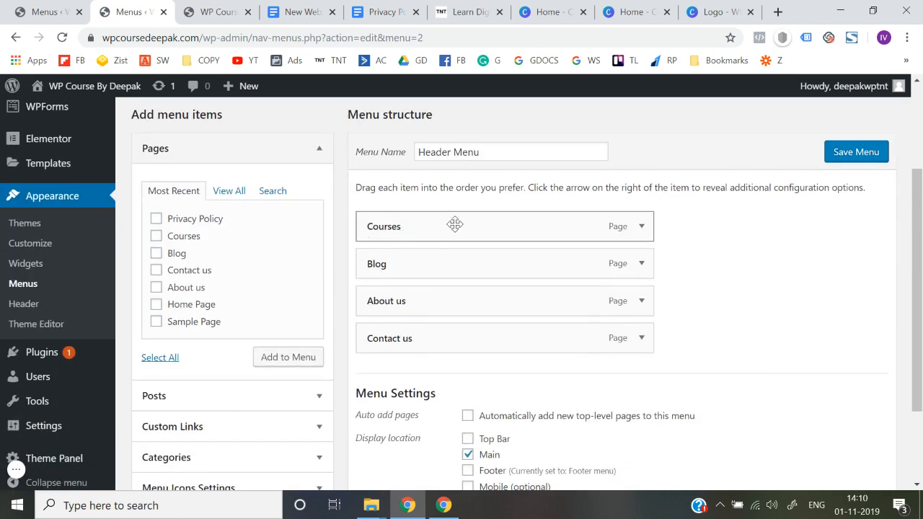
Step: Open the icon picker for the Courses menu item and search the Font Awesome icons for "cou"
left_click(641, 226)
scroll(644, 230, "down", 1)
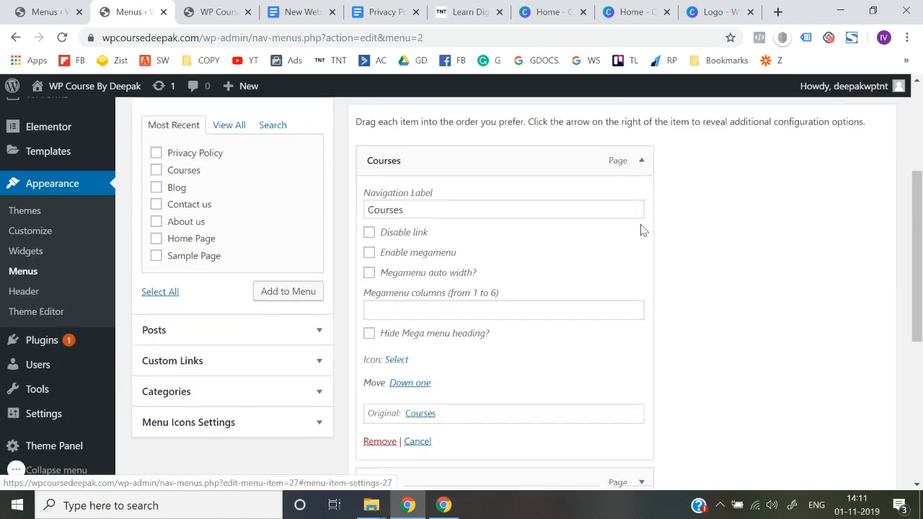
scroll(516, 282, "down", 1)
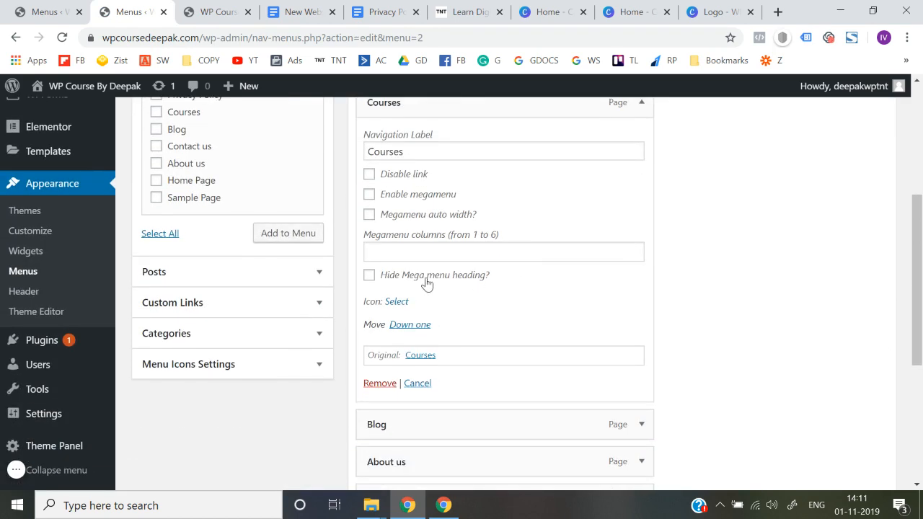
left_click(389, 309)
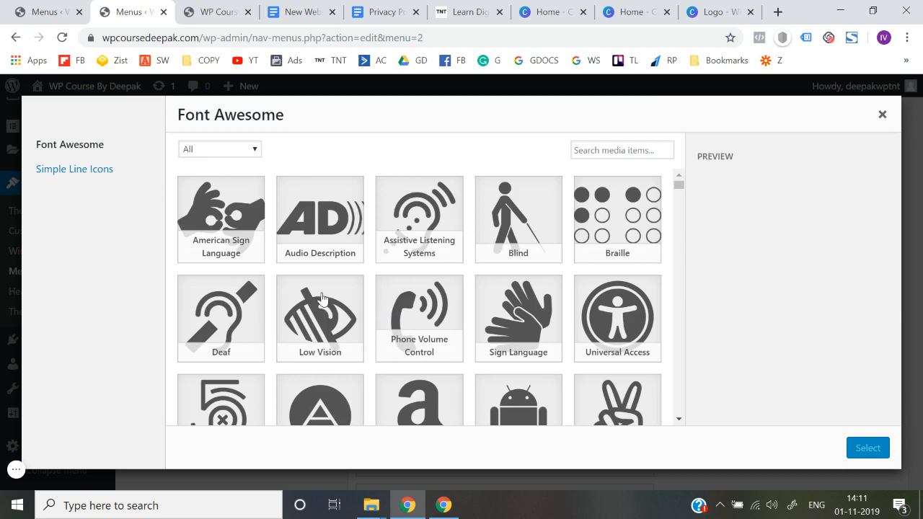
left_click(601, 156)
type("cou")
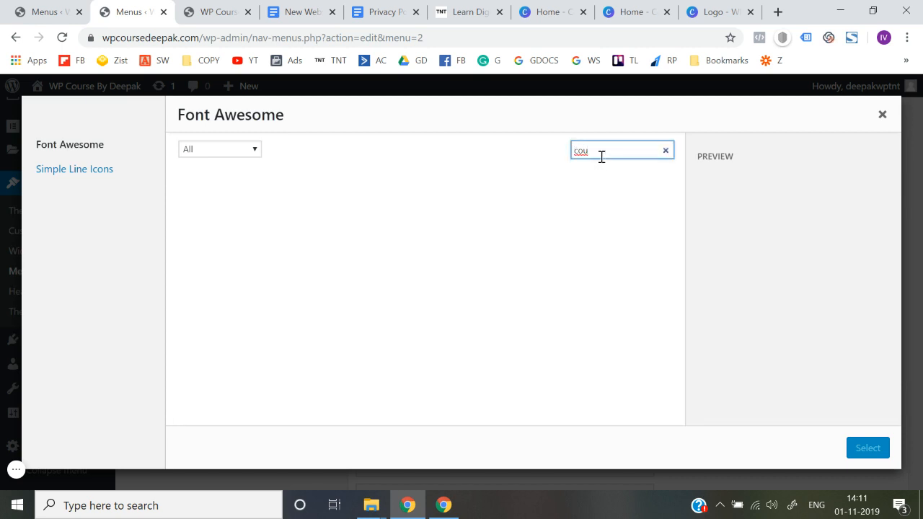
Step: Assign the Cursor icon from Simple Line Icons to the Courses menu item and save the Header Menu
left_click(88, 172)
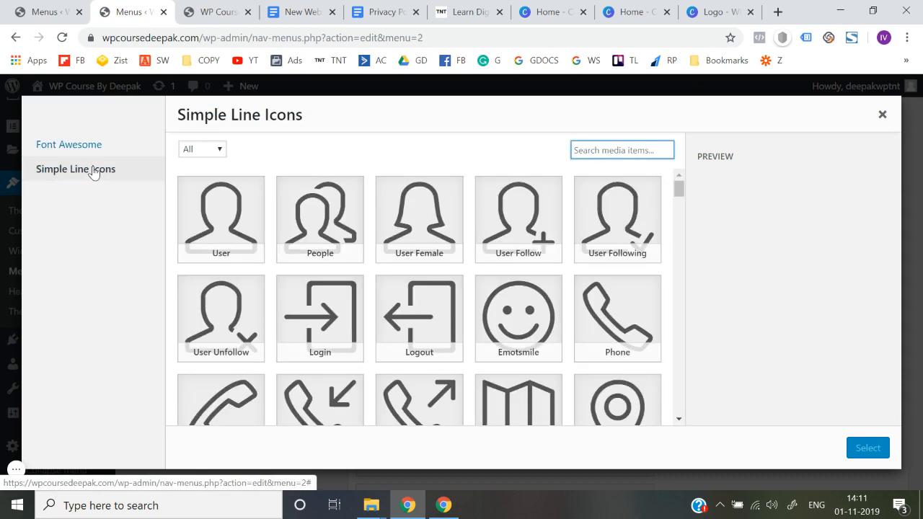
scroll(312, 271, "down", 5)
scroll(312, 272, "down", 6)
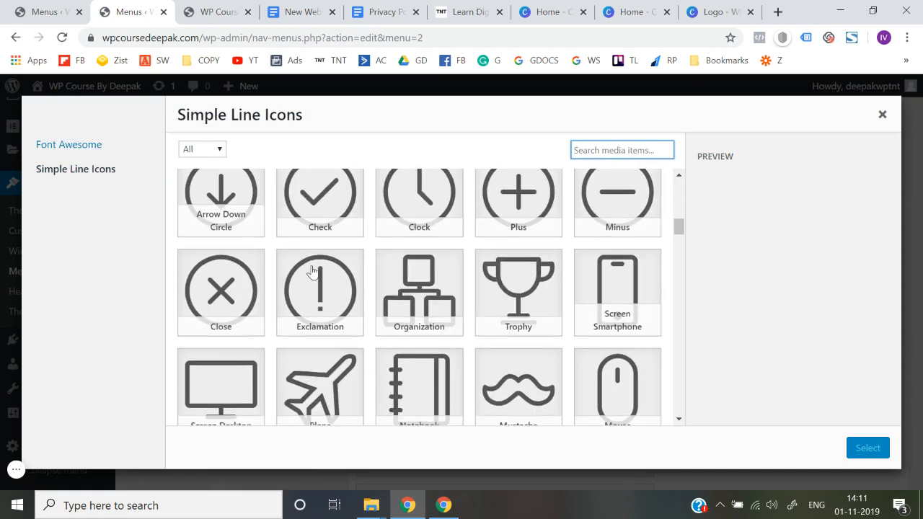
scroll(312, 271, "up", 10)
scroll(332, 291, "down", 8)
scroll(333, 290, "down", 3)
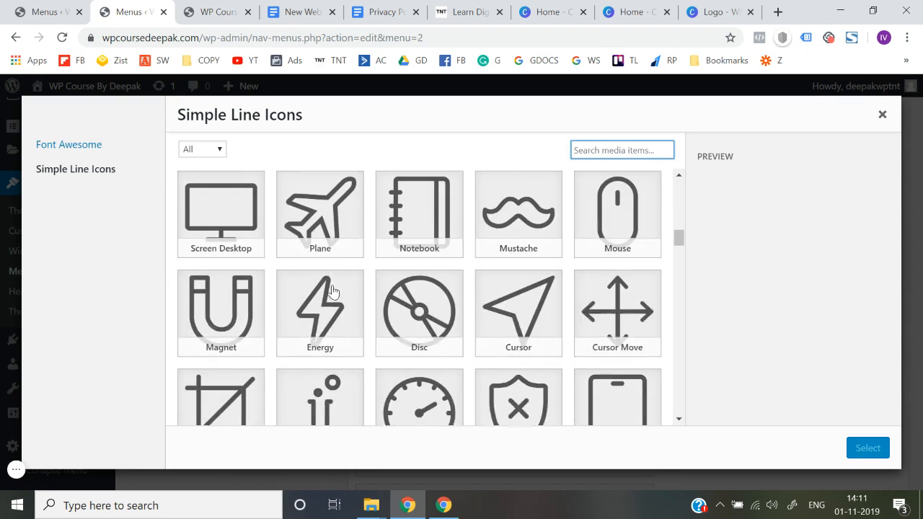
left_click(526, 265)
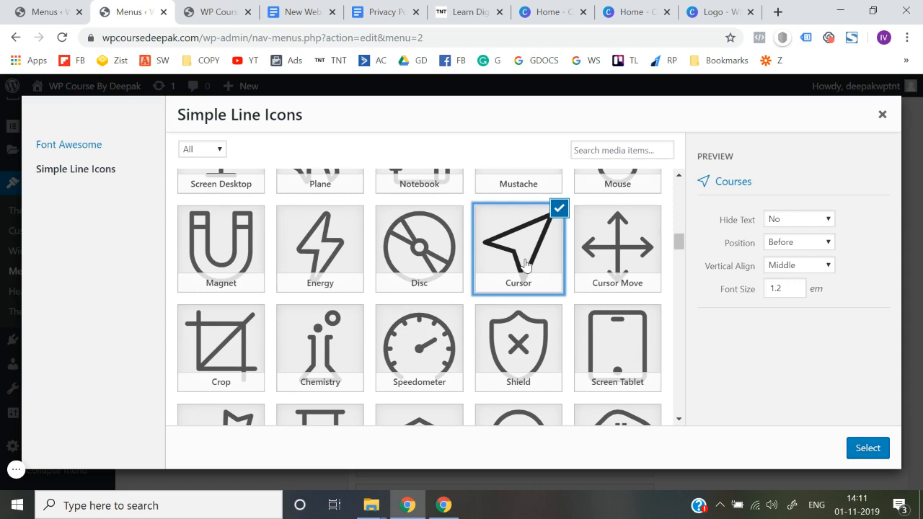
left_click(867, 449)
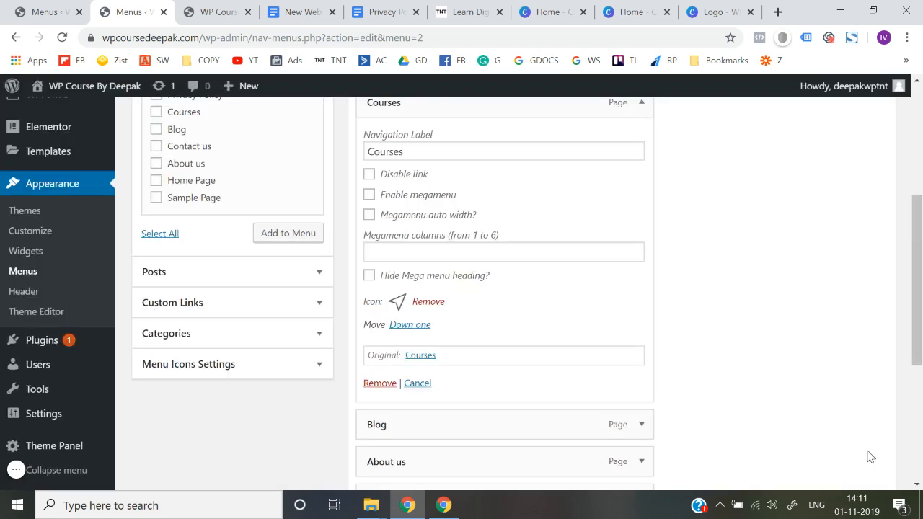
scroll(786, 320, "down", 4)
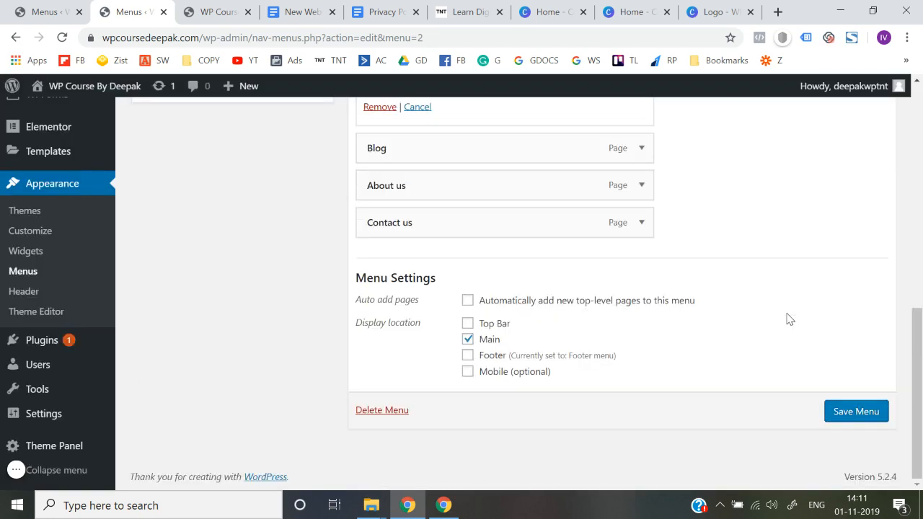
left_click(849, 422)
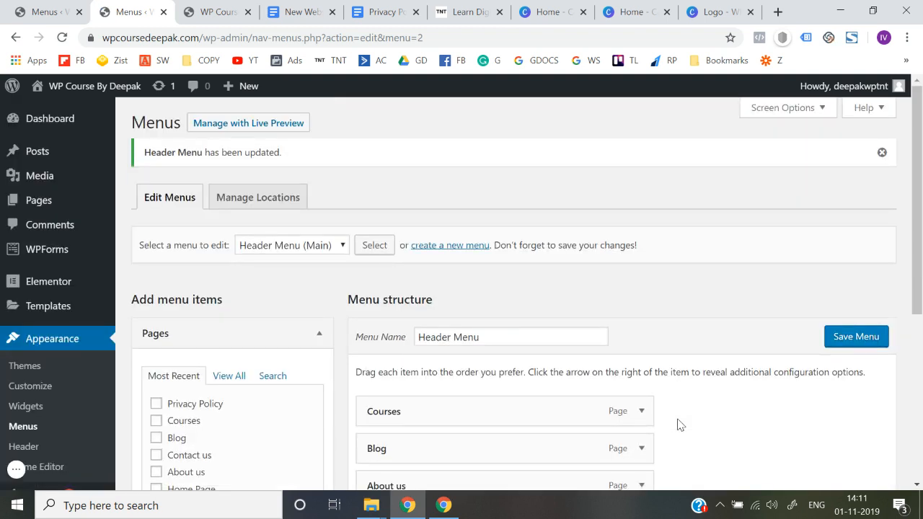
Step: Reload the live homepage to check the icon beside Courses in the header menu
left_click(221, 9)
left_click(224, 41)
key("Return")
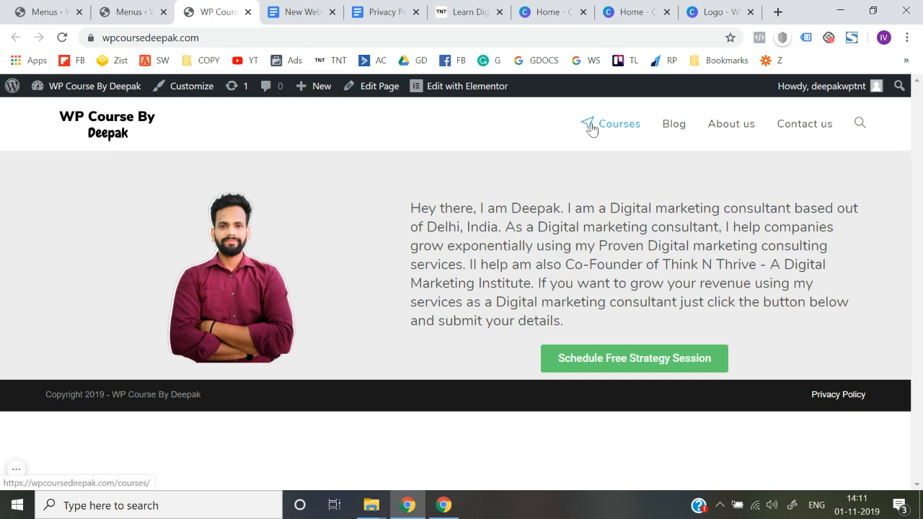
Step: Remove the icon from the Courses item in the Header Menu and save the menu
left_click(150, 7)
scroll(449, 299, "down", 4)
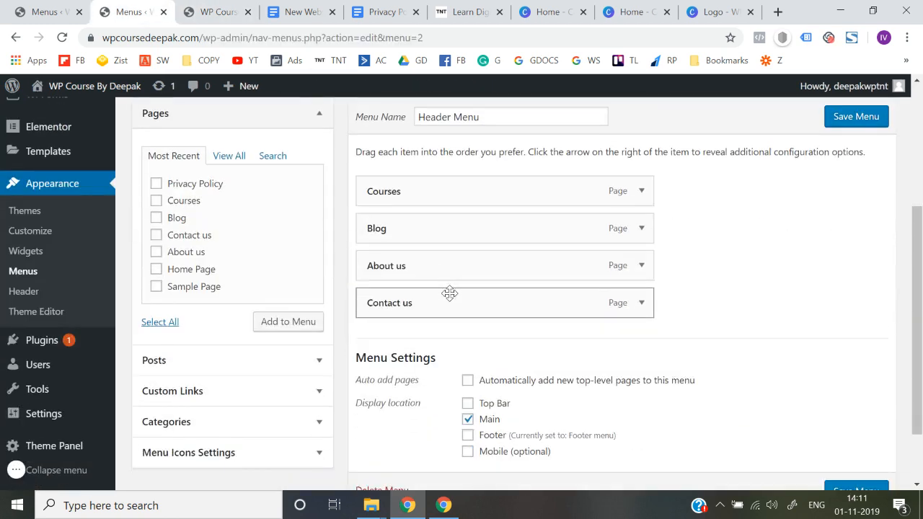
scroll(449, 295, "up", 2)
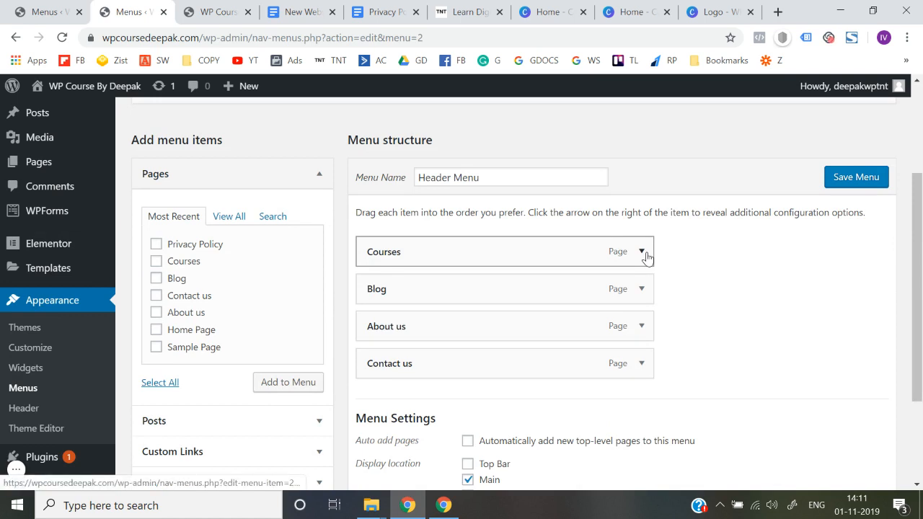
left_click(646, 254)
scroll(647, 257, "down", 2)
left_click(428, 288)
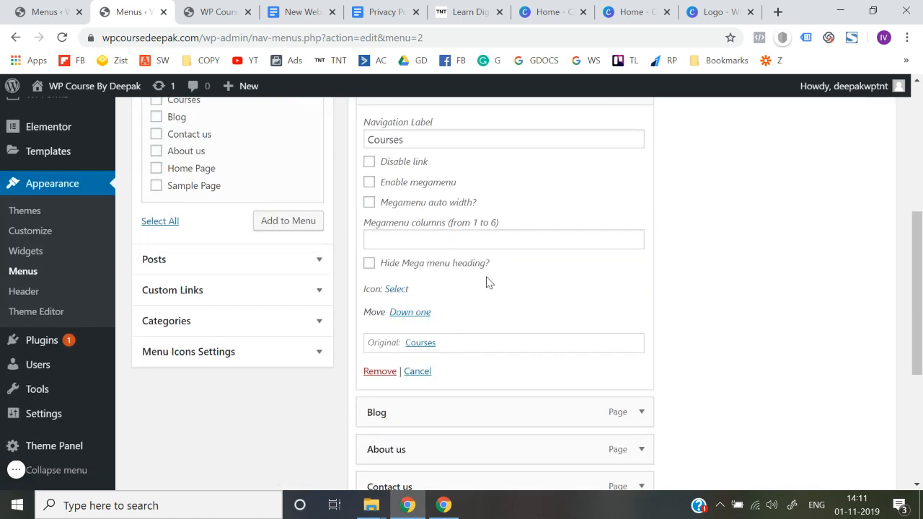
scroll(682, 294, "down", 2)
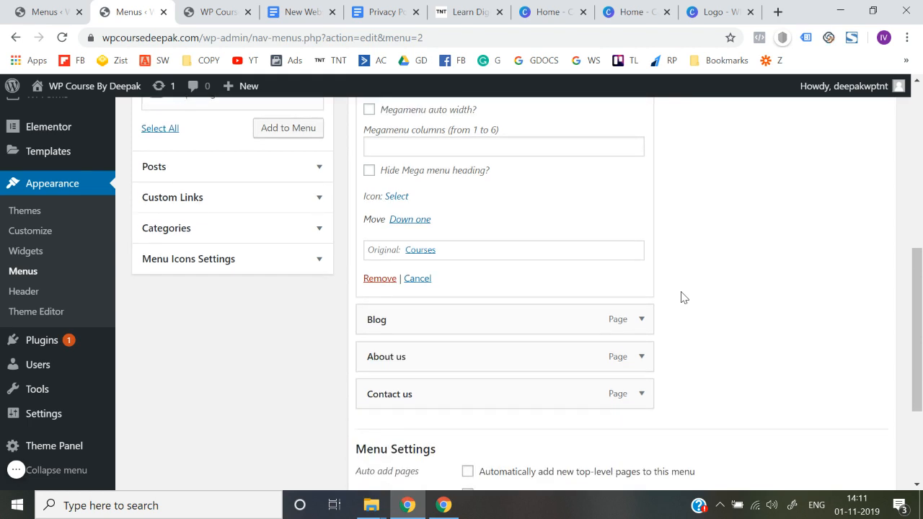
scroll(656, 333, "down", 1)
left_click(856, 410)
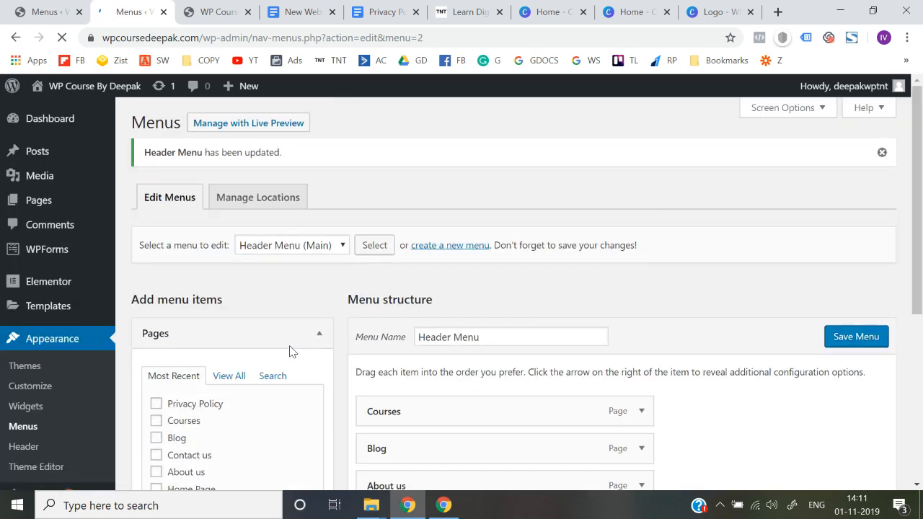
Step: Reload the live homepage to check the Courses item in the header menu without its icon
left_click(186, 7)
left_click(214, 32)
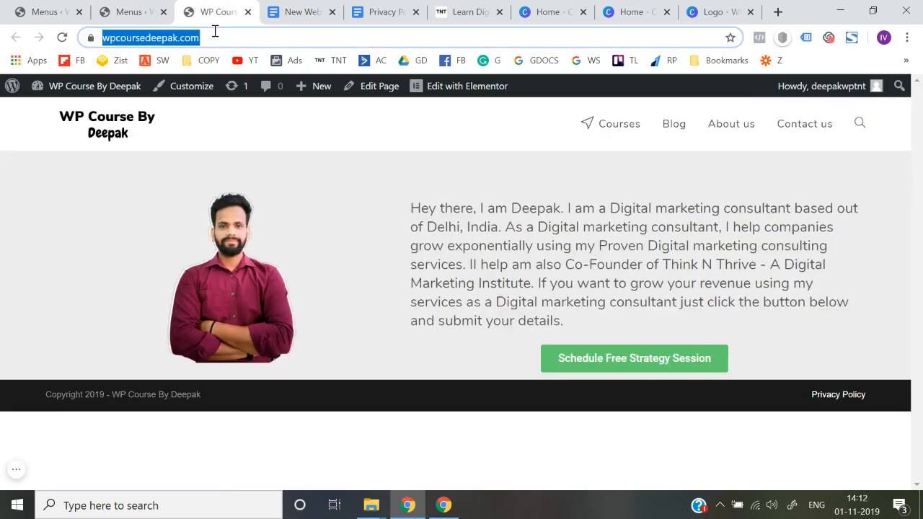
key("Return")
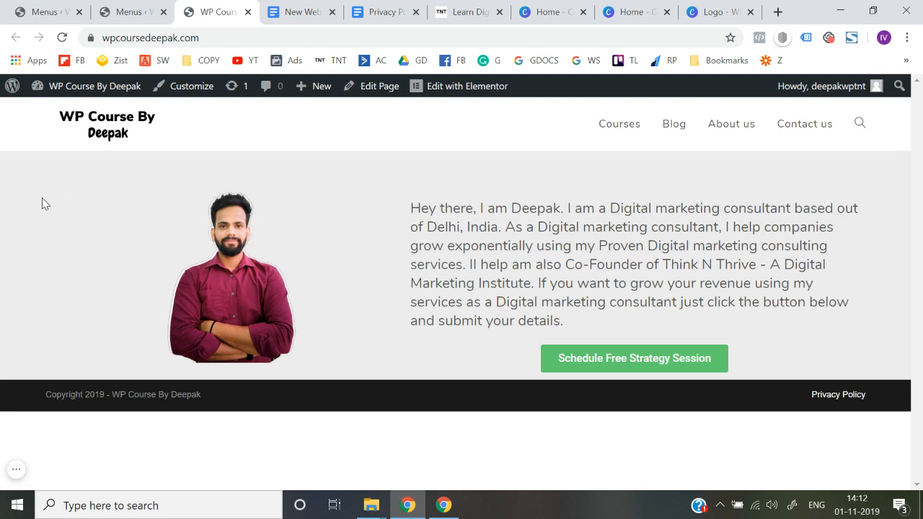